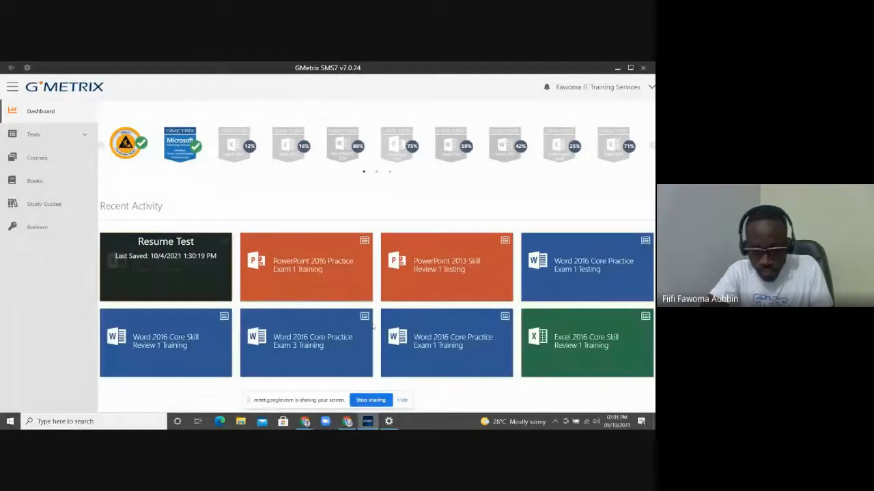
Hide the Meet screen-sharing bar and resume the Excel 2016 Core practice exam
{"action": "left_click", "coordinate": [402, 400]}
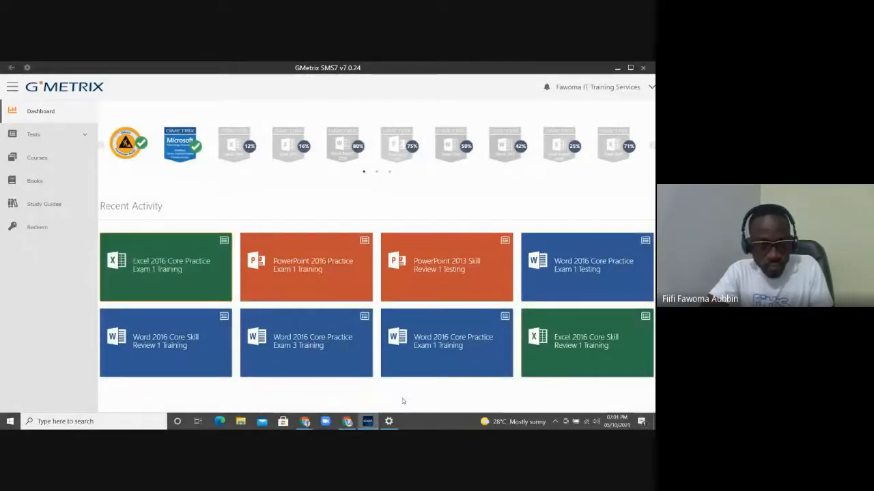
{"action": "left_click", "coordinate": [156, 269]}
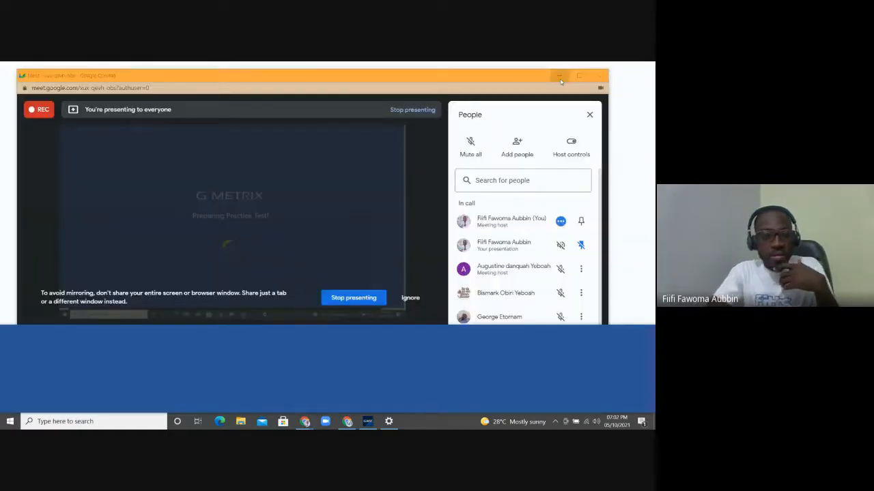
Minimize Google Meet and dismiss the new-look announcement and the Get Genuine Office notice
{"action": "left_click", "coordinate": [559, 77]}
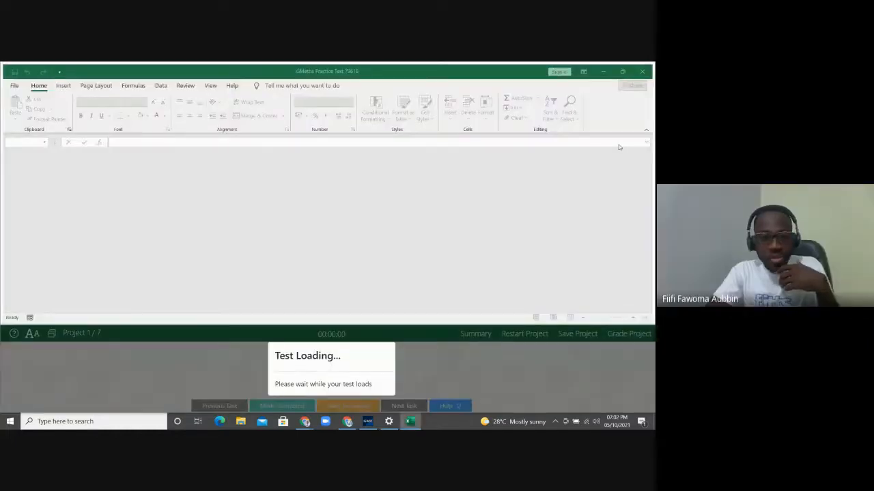
{"action": "left_click", "coordinate": [501, 75]}
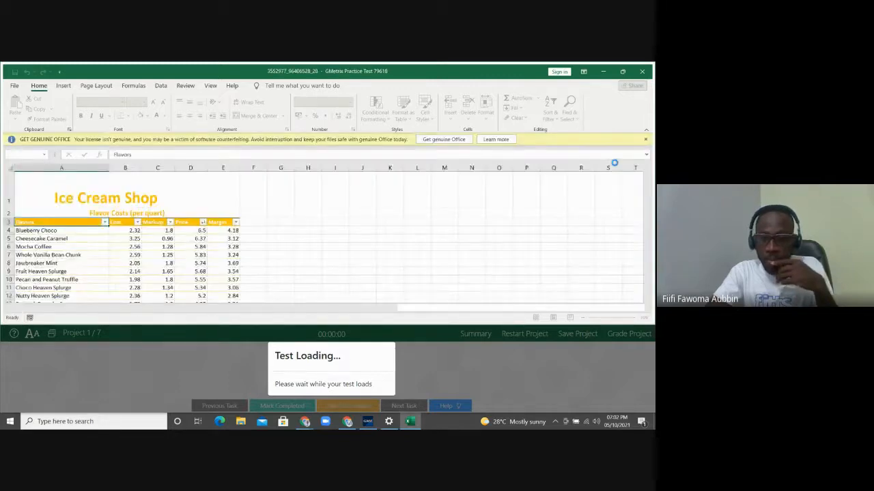
{"action": "left_click", "coordinate": [645, 140]}
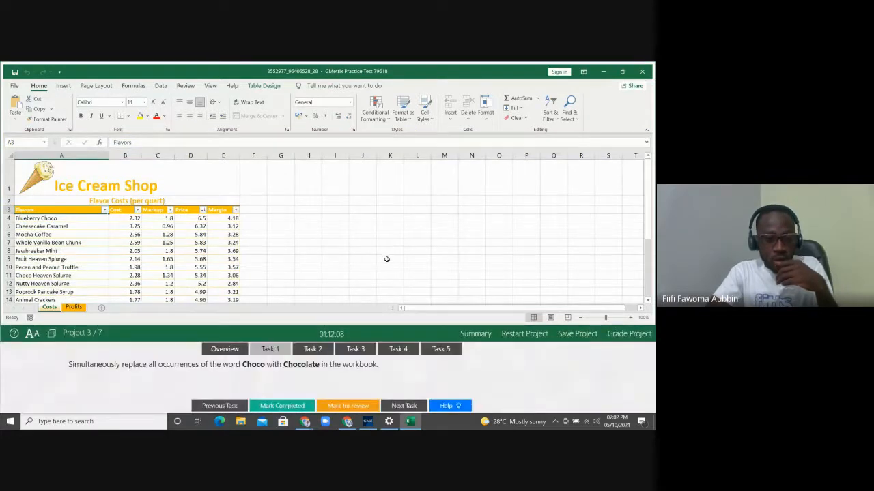
Check the Ice Cream project overview, return to Task 1's instructions, then bring Google Meet forward
{"action": "left_click", "coordinate": [233, 353]}
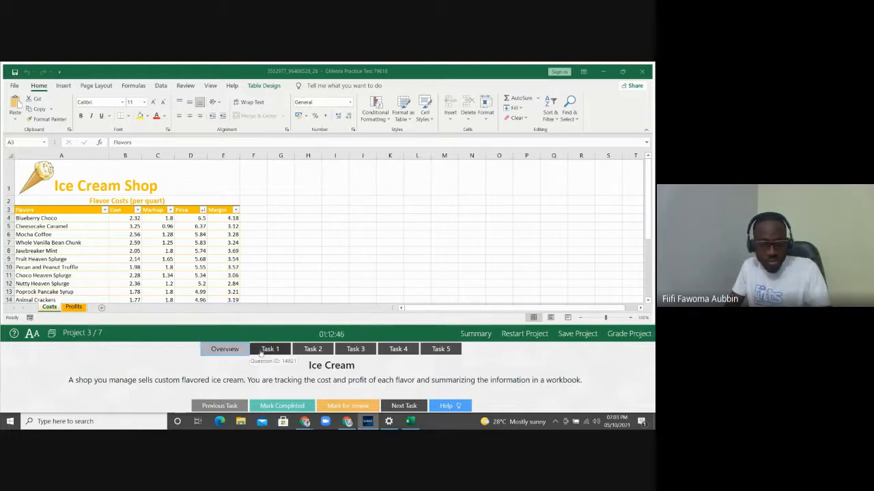
{"action": "left_click", "coordinate": [260, 352]}
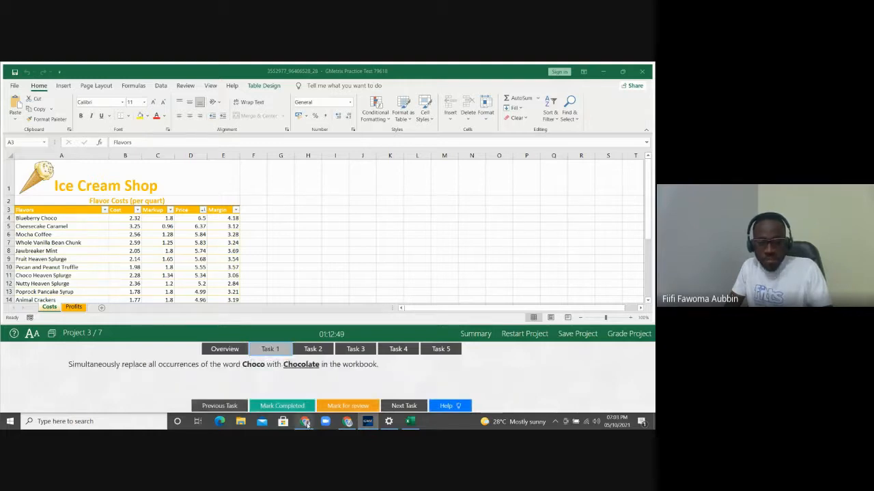
{"action": "mouse_move", "coordinate": [305, 423]}
{"action": "left_click", "coordinate": [290, 402]}
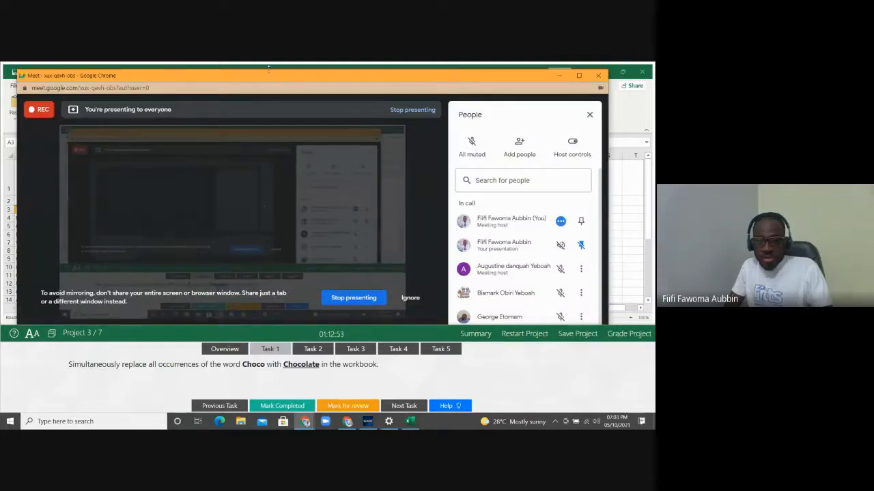
Move the Meet window aside, minimize it, and dismiss the 'you're presenting' notification
{"action": "left_click_drag", "start_coordinate": [268, 69], "coordinate": [250, 91]}
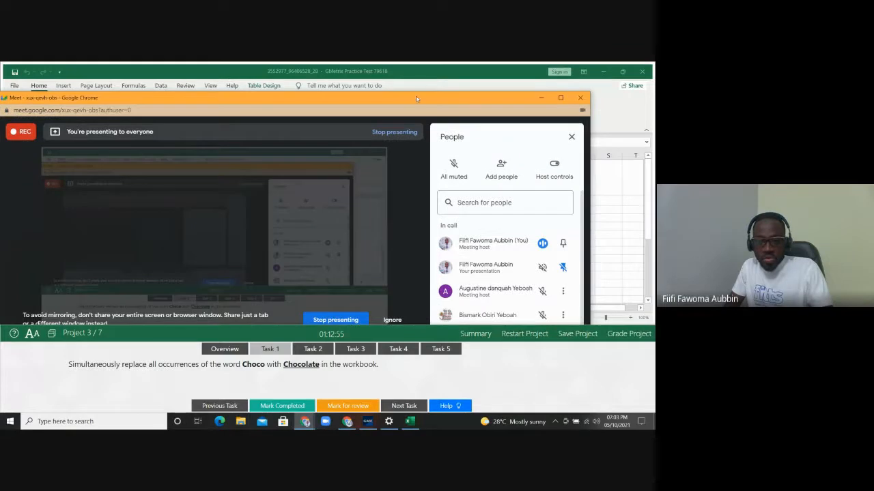
{"action": "left_click_drag", "start_coordinate": [416, 98], "coordinate": [403, 112]}
{"action": "left_click", "coordinate": [530, 111]}
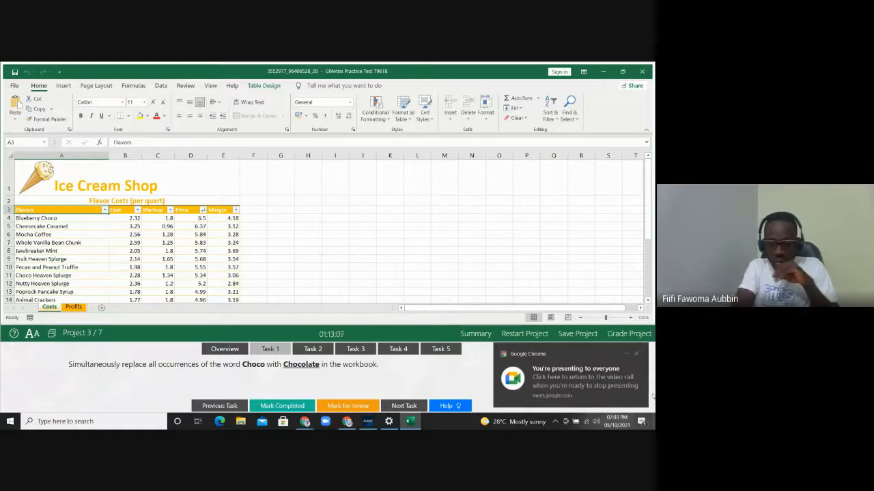
{"action": "left_click", "coordinate": [636, 356]}
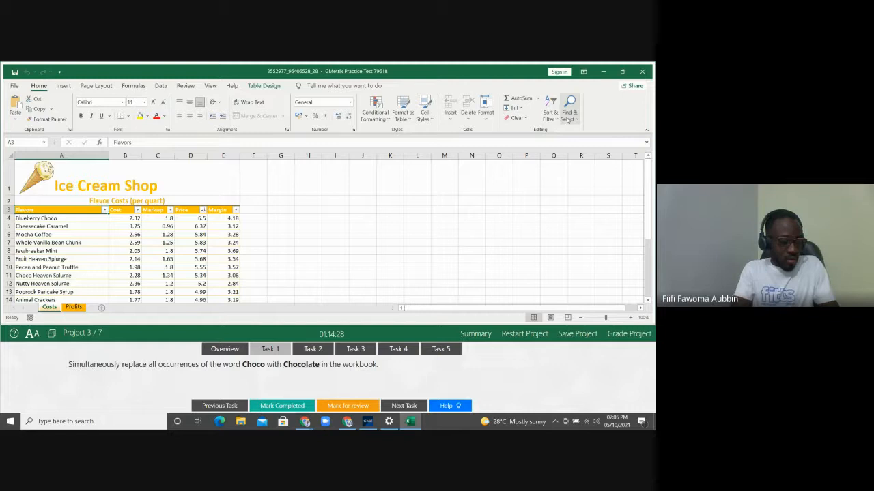
Start a Replace with Choco as the text to find and Chocolate as the replacement
{"action": "left_click", "coordinate": [567, 120]}
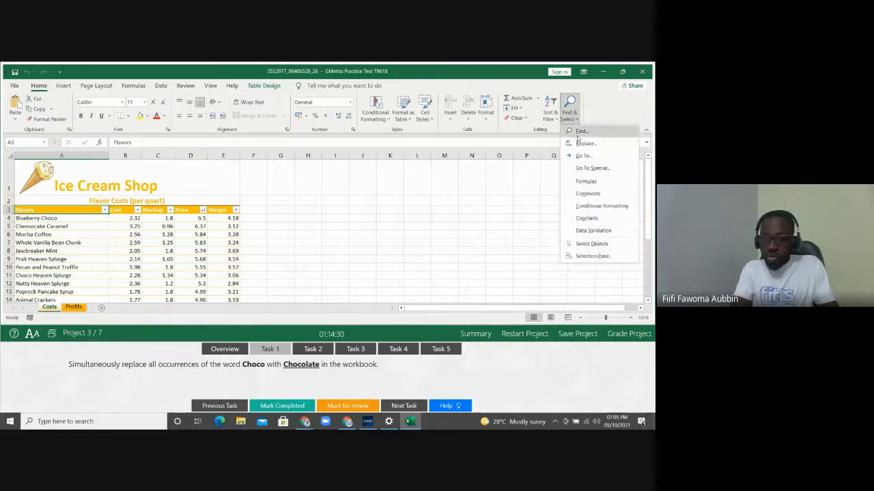
{"action": "left_click", "coordinate": [583, 142]}
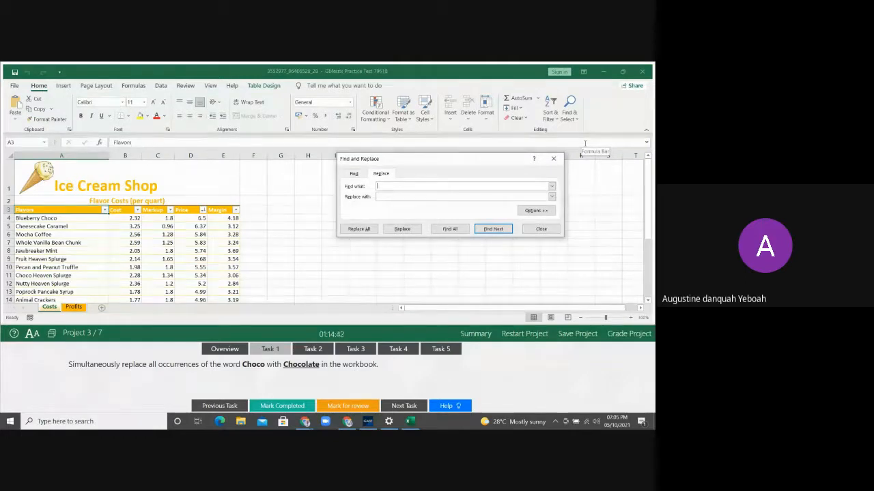
{"action": "type", "text": "Choc"}
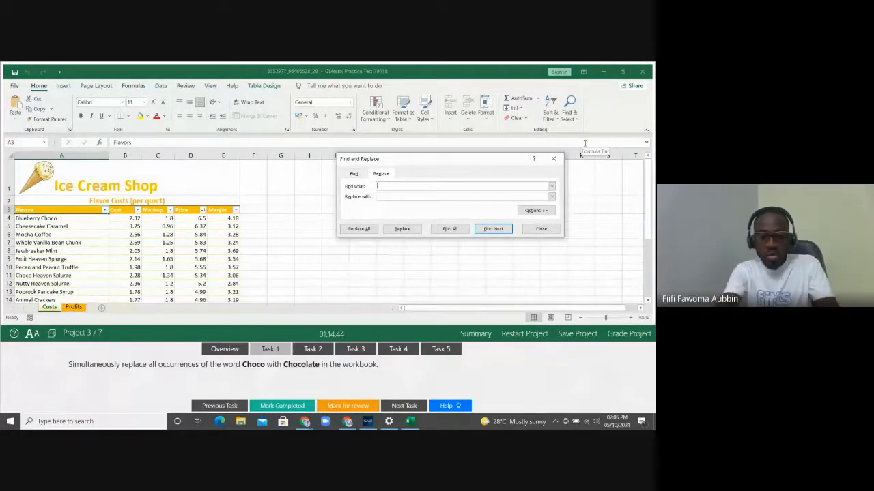
{"action": "type", "text": "o"}
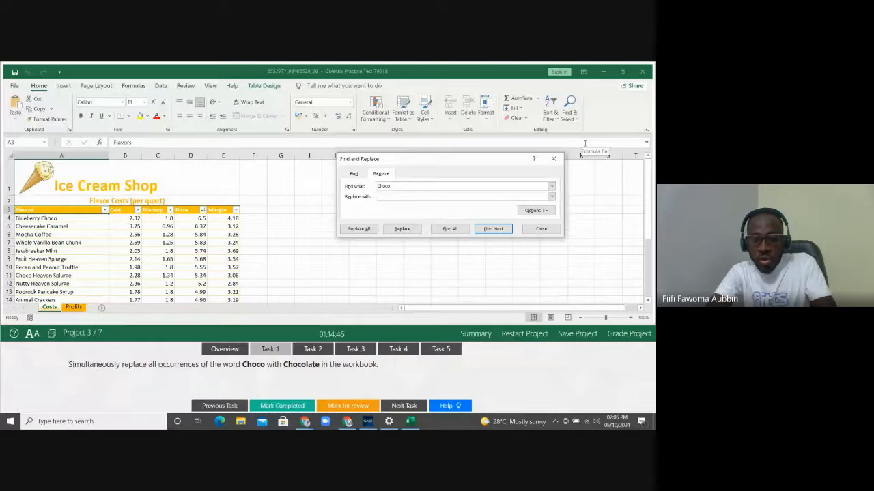
{"action": "left_click", "coordinate": [459, 197]}
{"action": "type", "text": "Chocolate"}
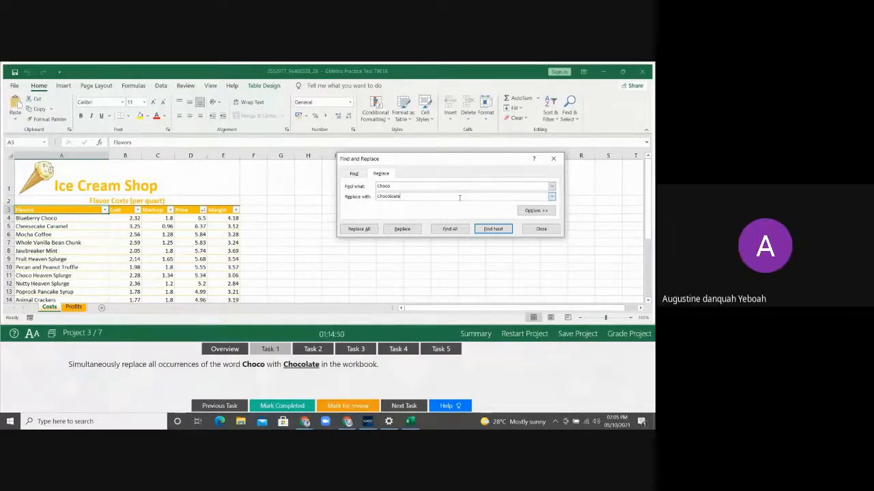
{"action": "key", "text": "BackSpace"}
{"action": "key", "text": "BackSpace"}
{"action": "key", "text": "BackSpace"}
{"action": "type", "text": "ate"}
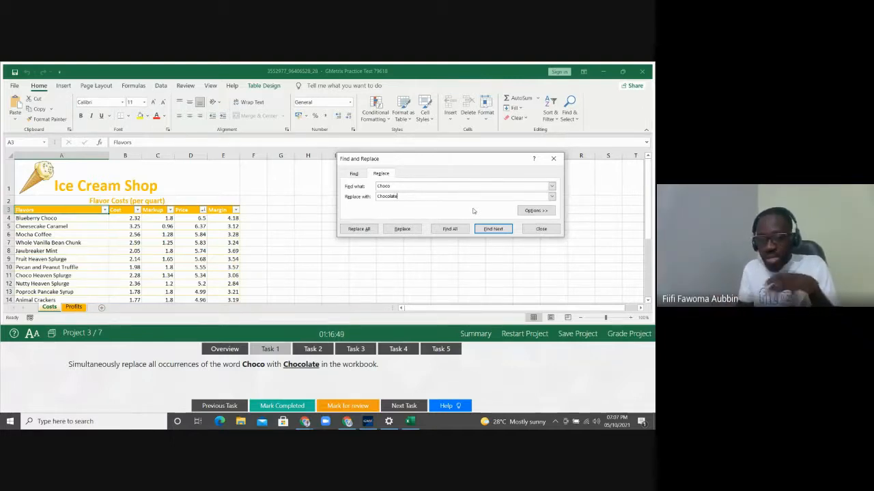
Set the search scope to Workbook, replace all Choco with Chocolate, and close the dialog
{"action": "left_click", "coordinate": [531, 211]}
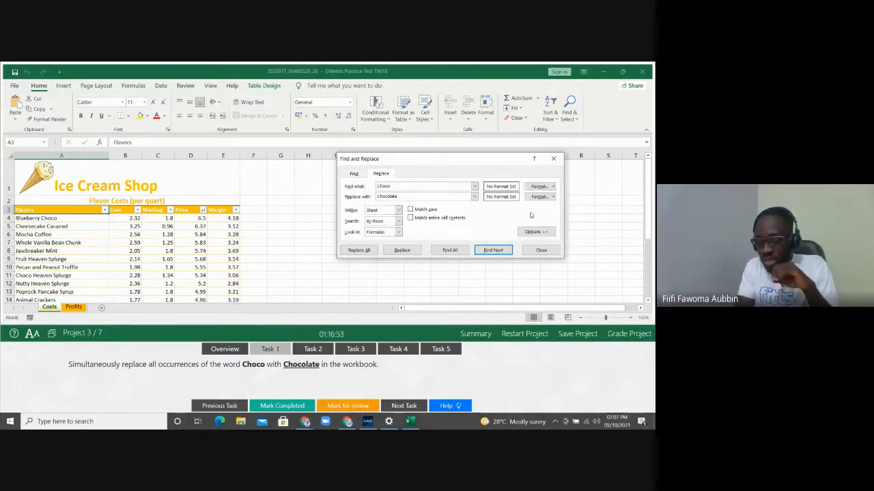
{"action": "left_click", "coordinate": [399, 210]}
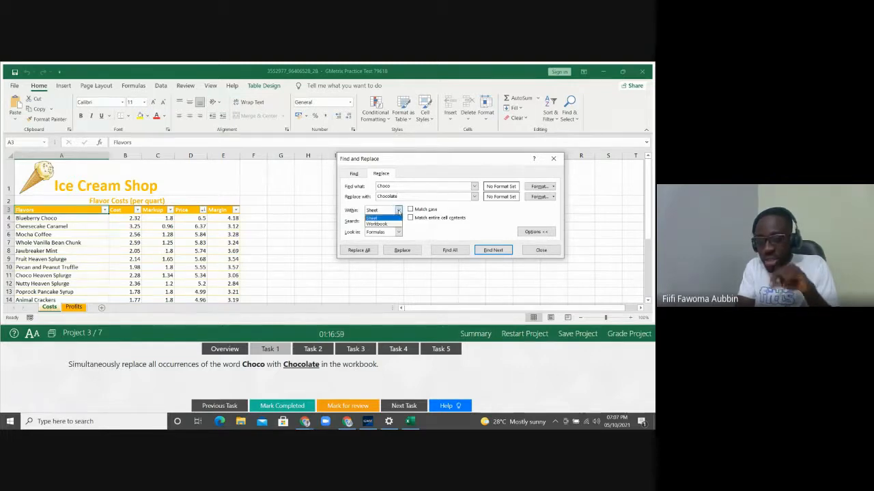
{"action": "left_click", "coordinate": [389, 225]}
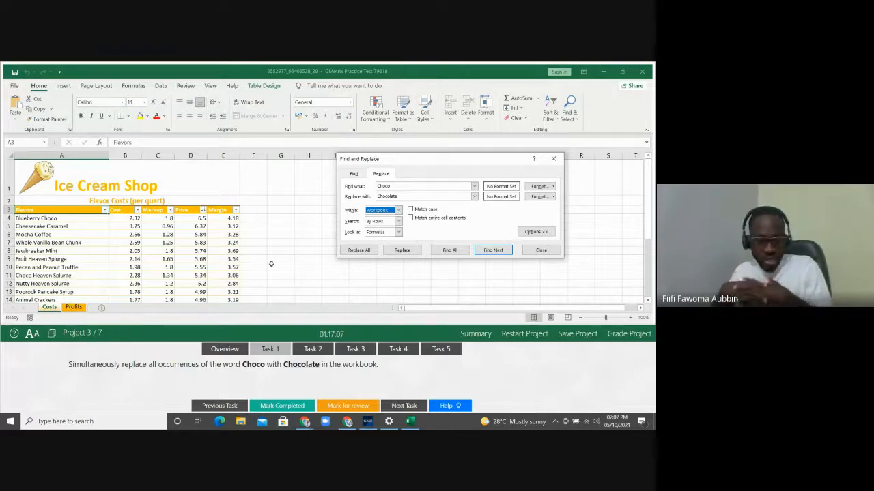
{"action": "left_click", "coordinate": [359, 250]}
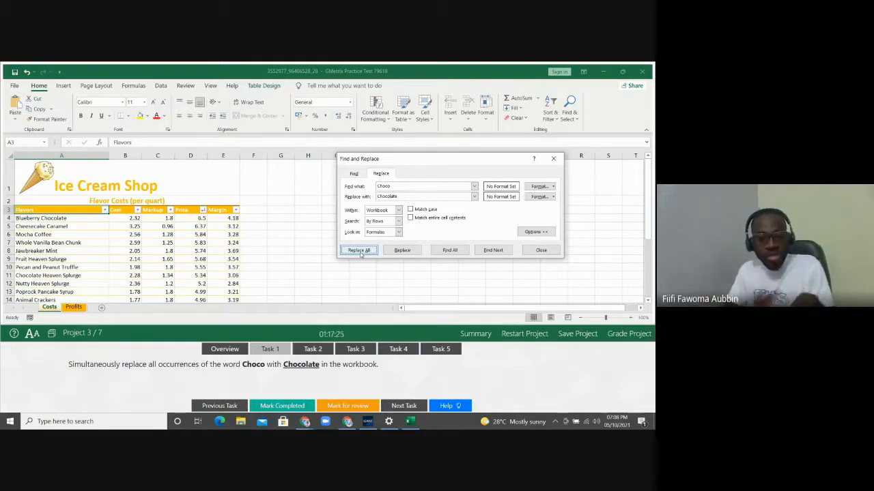
{"action": "left_click", "coordinate": [541, 250]}
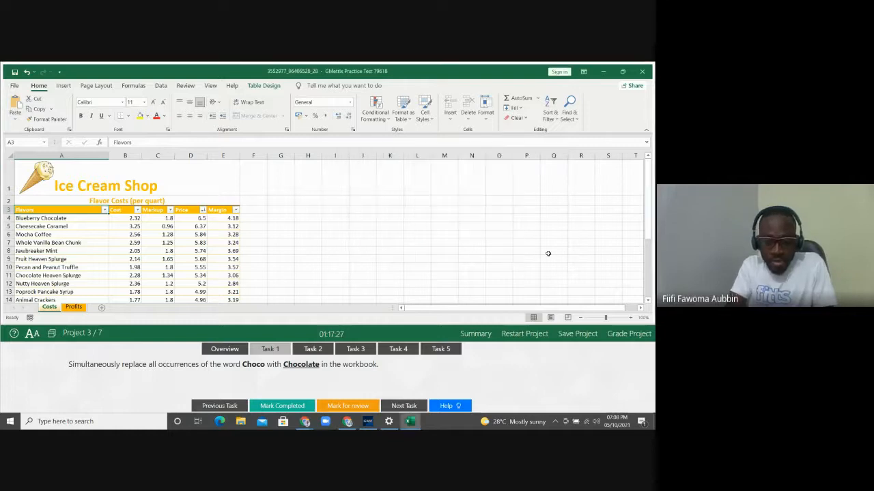
Switch to Task 2, which asks to repeat the logo and column-heading rows on printed Costs pages
{"action": "left_click", "coordinate": [315, 349]}
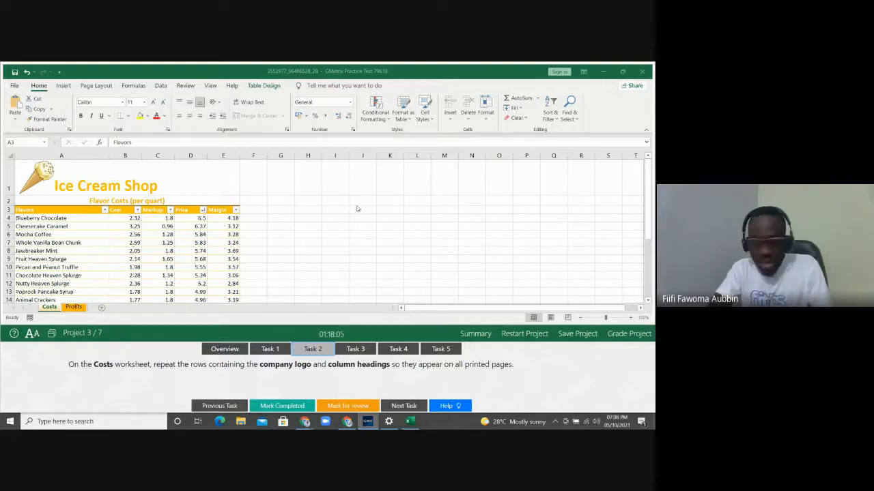
{"action": "left_click", "coordinate": [15, 86]}
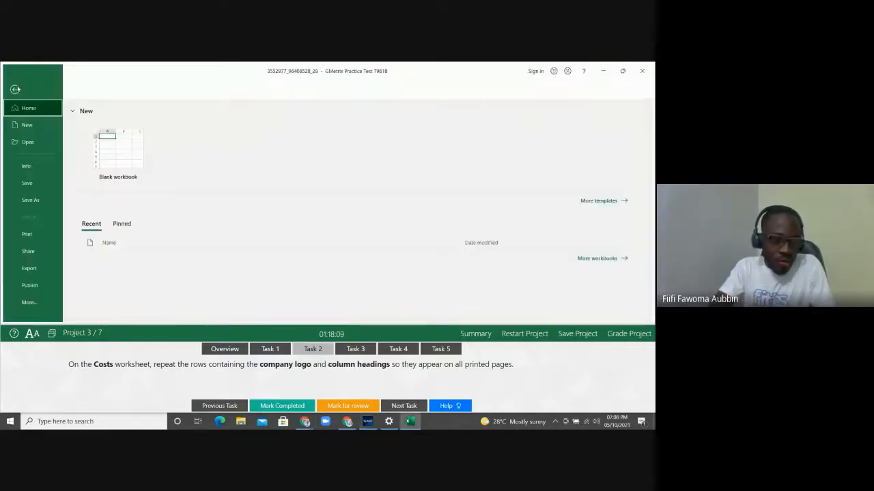
{"action": "left_click", "coordinate": [38, 237]}
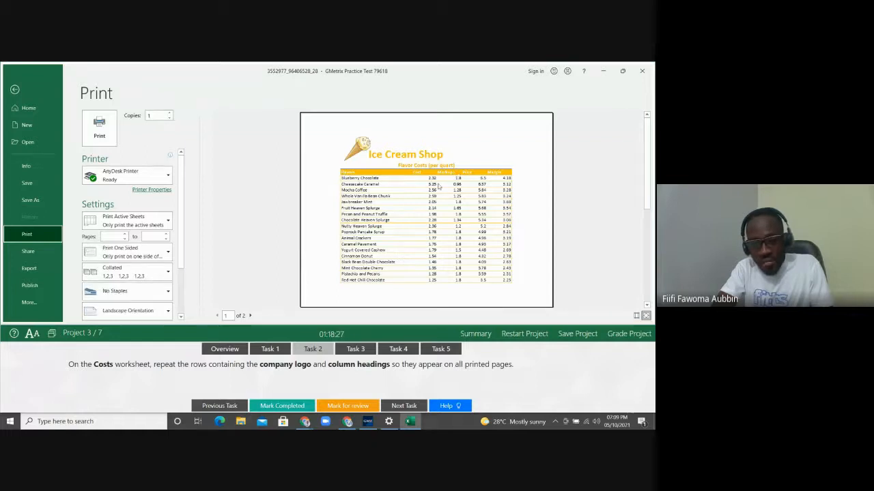
{"action": "left_click", "coordinate": [251, 316]}
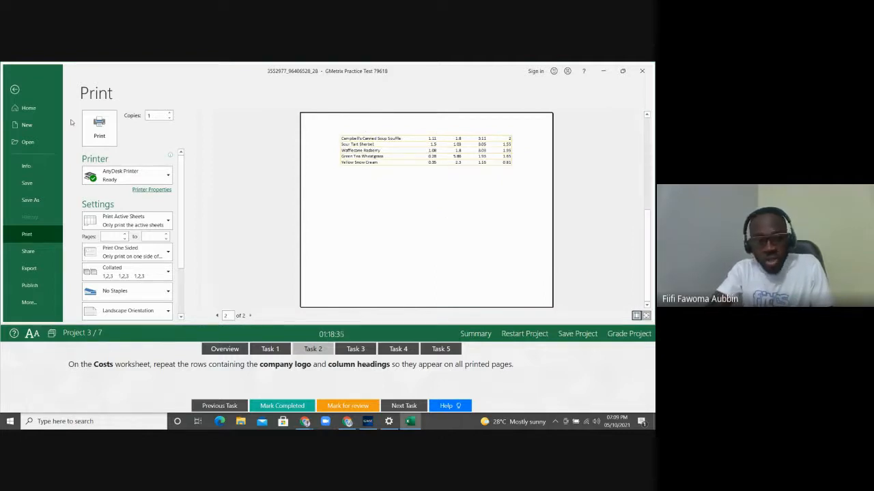
{"action": "left_click", "coordinate": [14, 90]}
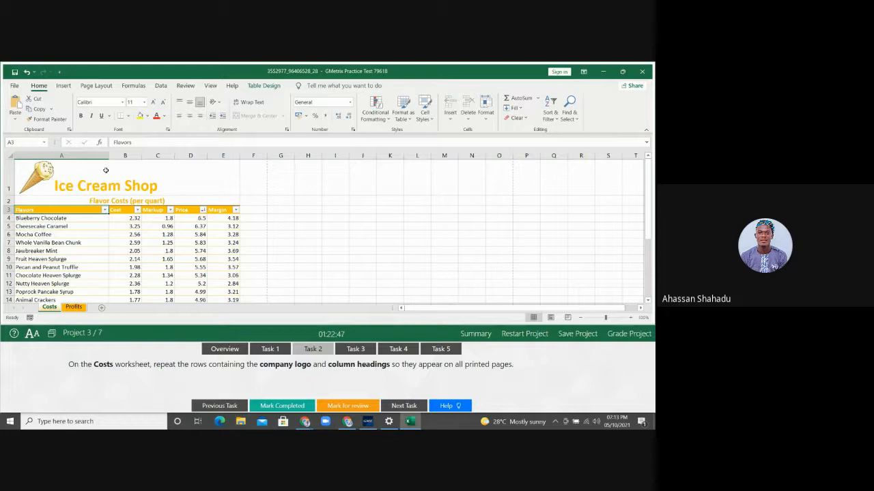
On the Costs sheet, select the logo, then cell A1 extended down toward the column headings
{"action": "left_click", "coordinate": [19, 175]}
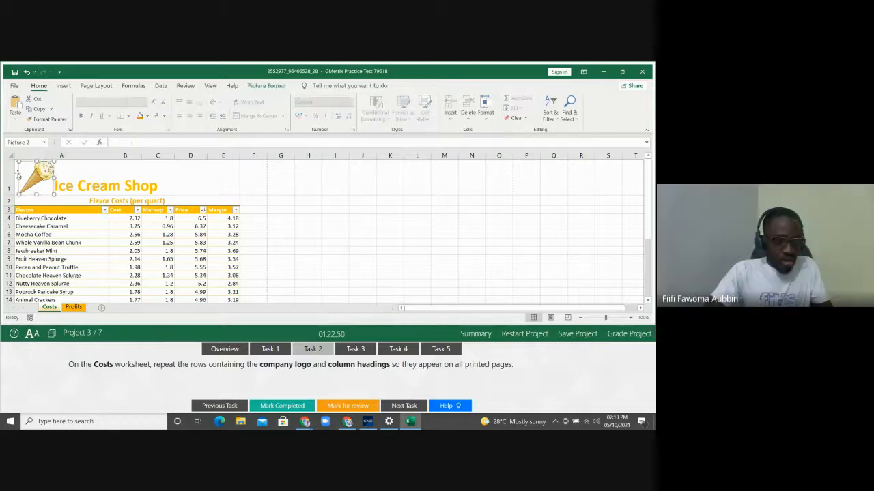
{"action": "left_click", "coordinate": [61, 169]}
{"action": "key", "text": "shift+Down"}
{"action": "key", "text": "shift+Down"}
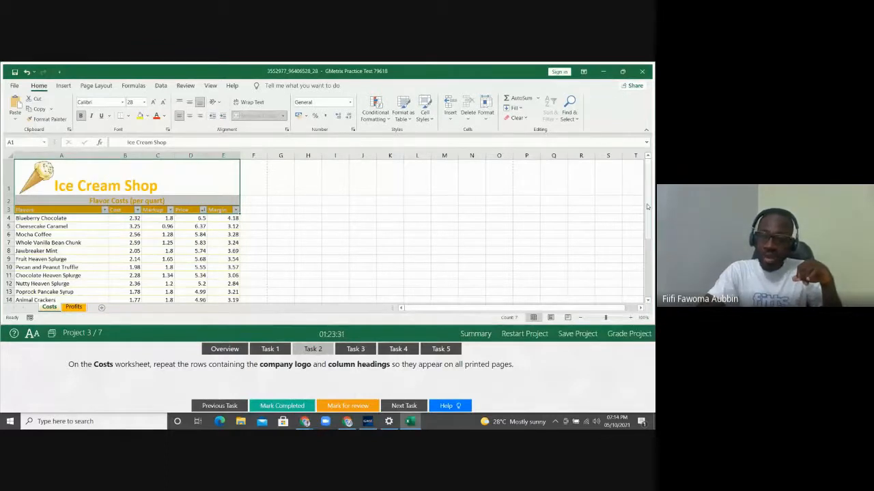
{"action": "left_click_drag", "start_coordinate": [646, 204], "coordinate": [647, 249]}
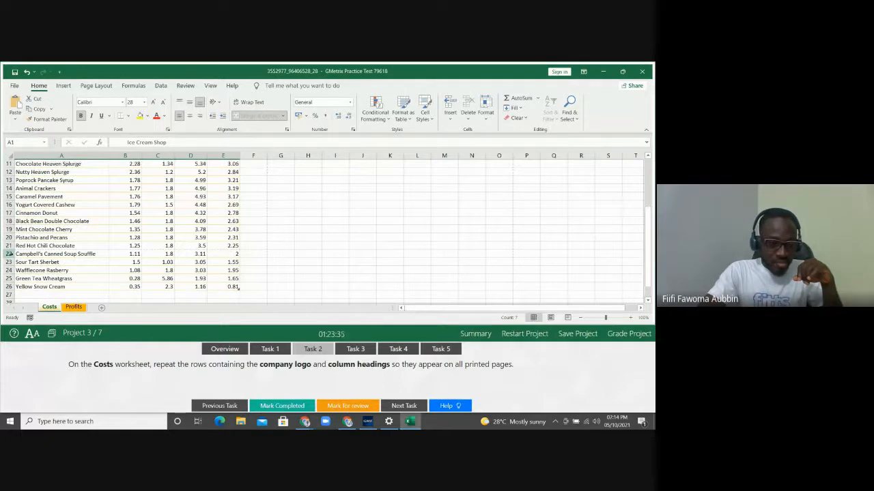
{"action": "left_click_drag", "start_coordinate": [9, 254], "coordinate": [8, 291]}
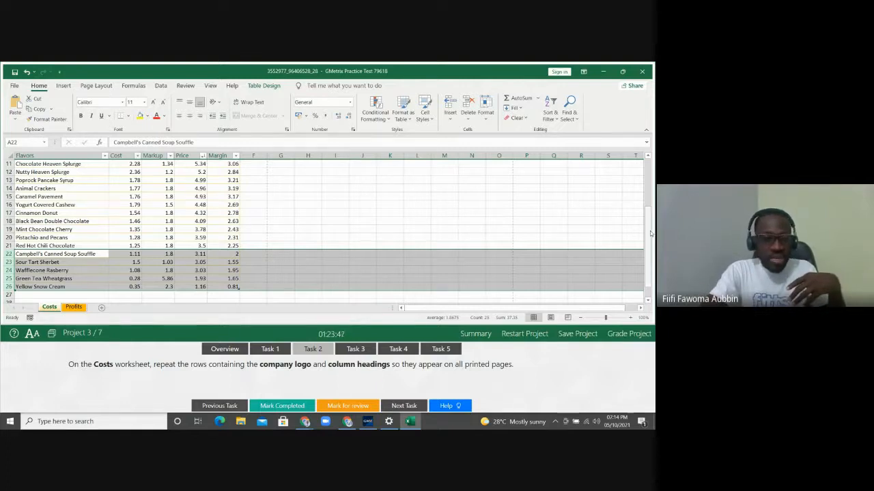
{"action": "left_click_drag", "start_coordinate": [649, 233], "coordinate": [640, 150]}
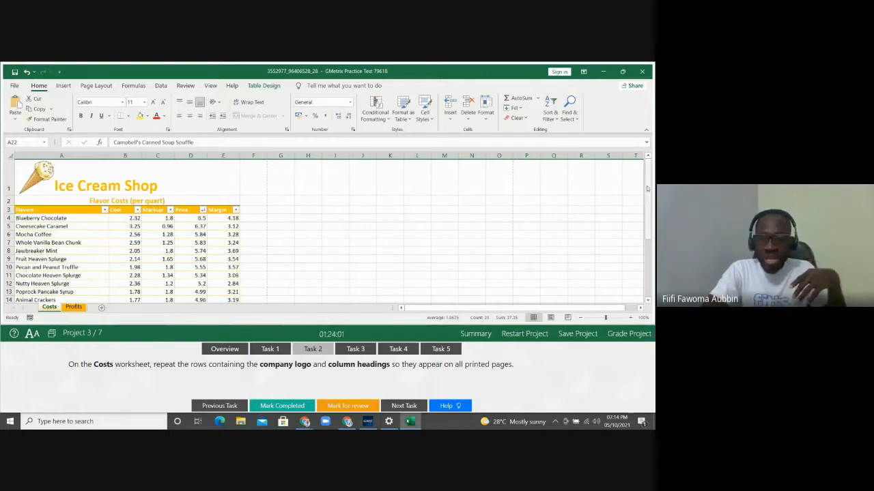
{"action": "left_click_drag", "start_coordinate": [647, 188], "coordinate": [647, 199]}
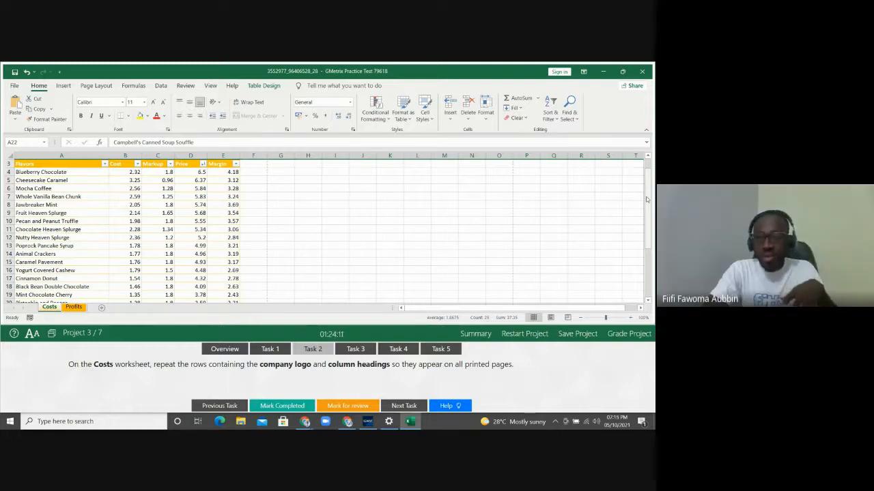
{"action": "left_click_drag", "start_coordinate": [647, 199], "coordinate": [647, 171]}
{"action": "left_click", "coordinate": [248, 192]}
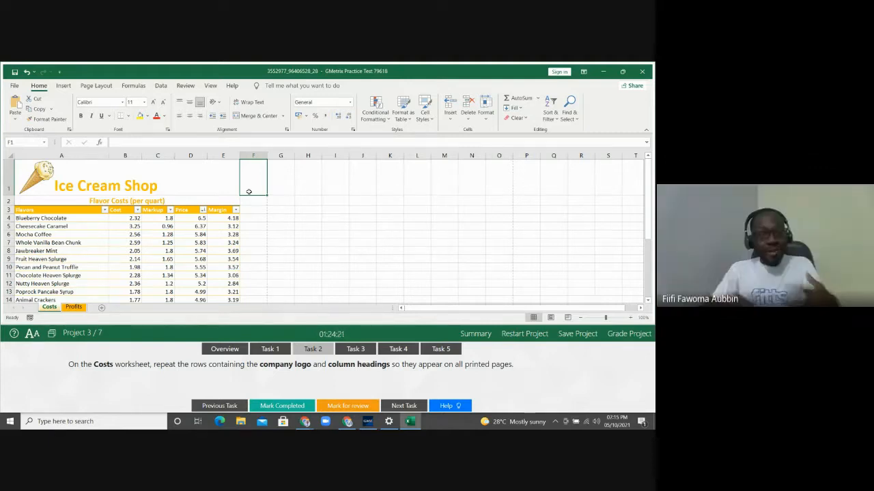
Switch the ribbon to Page Layout while viewing the Costs sheet
{"action": "left_click", "coordinate": [96, 86]}
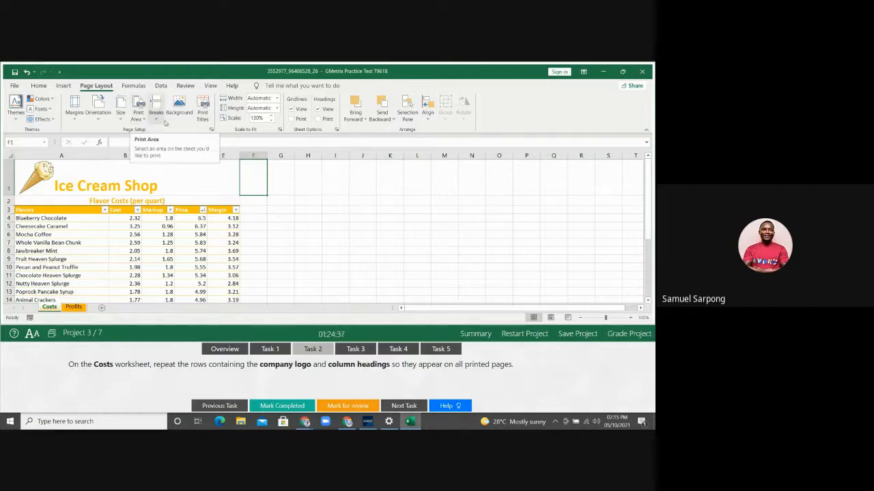
In Page Setup's Sheet tab, set rows $1:$3 as the rows to repeat at top
{"action": "left_click", "coordinate": [212, 130]}
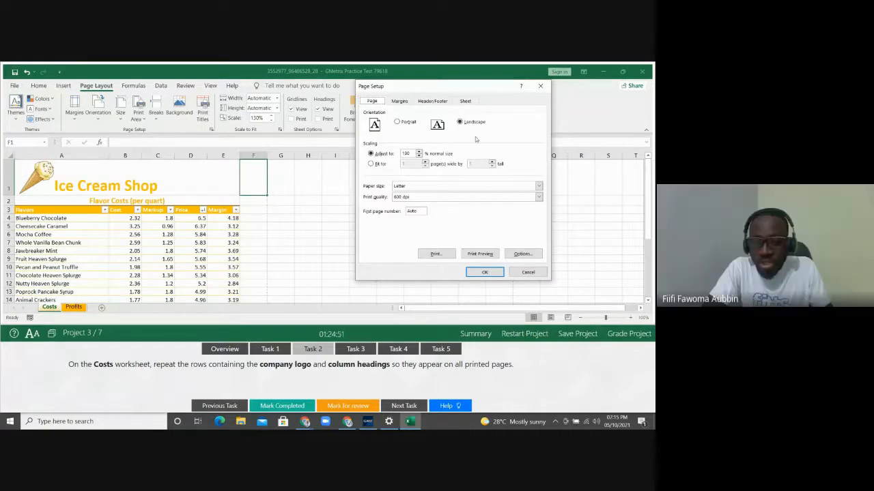
{"action": "left_click", "coordinate": [466, 101]}
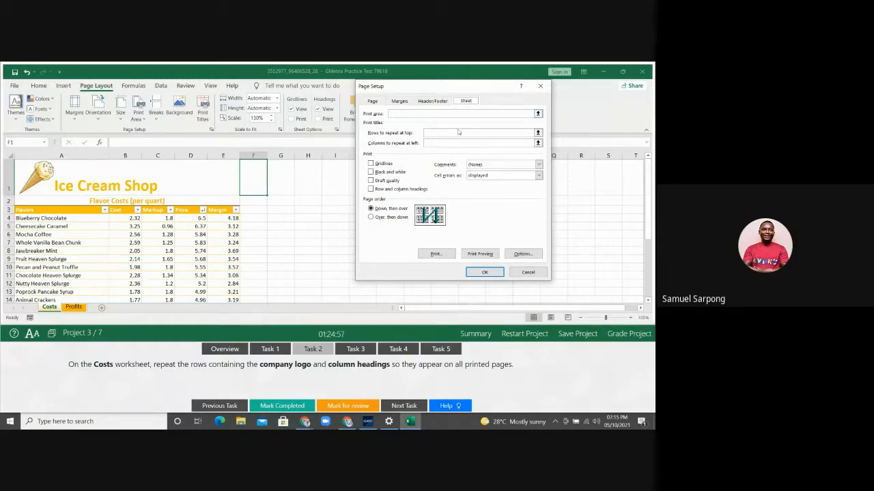
{"action": "left_click", "coordinate": [458, 132]}
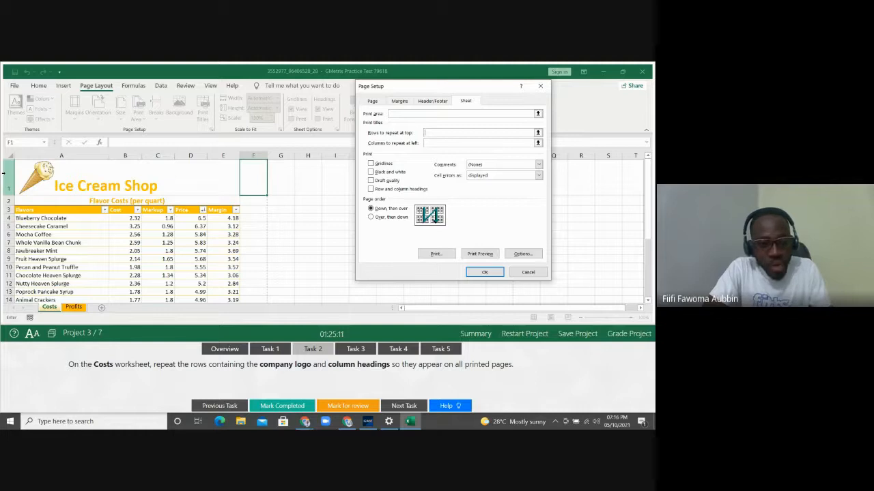
{"action": "left_click", "coordinate": [5, 175]}
{"action": "left_click_drag", "start_coordinate": [5, 175], "coordinate": [7, 210]}
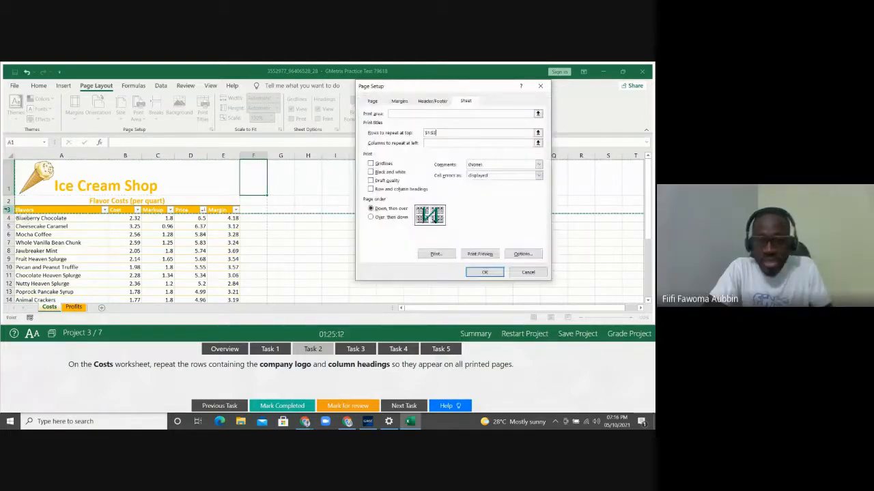
{"action": "left_click", "coordinate": [447, 132]}
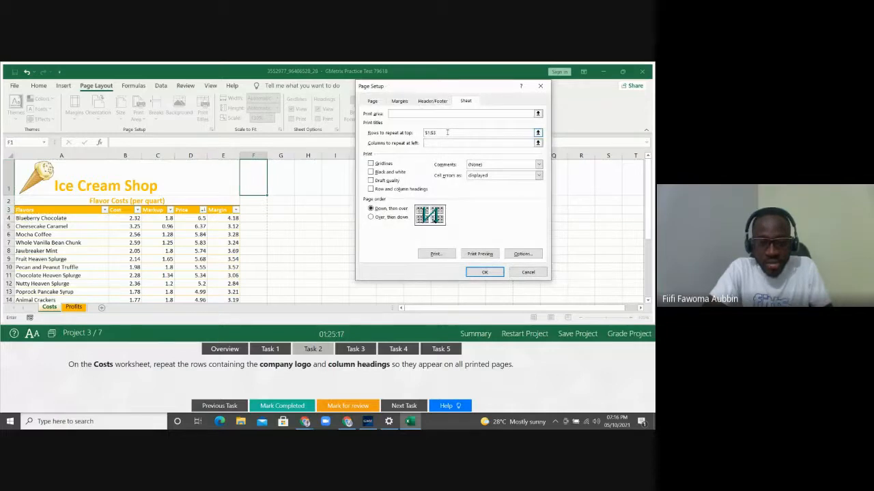
Review the Page Setup sheet options for repeated title rows, closing without changes
{"action": "left_click", "coordinate": [486, 272]}
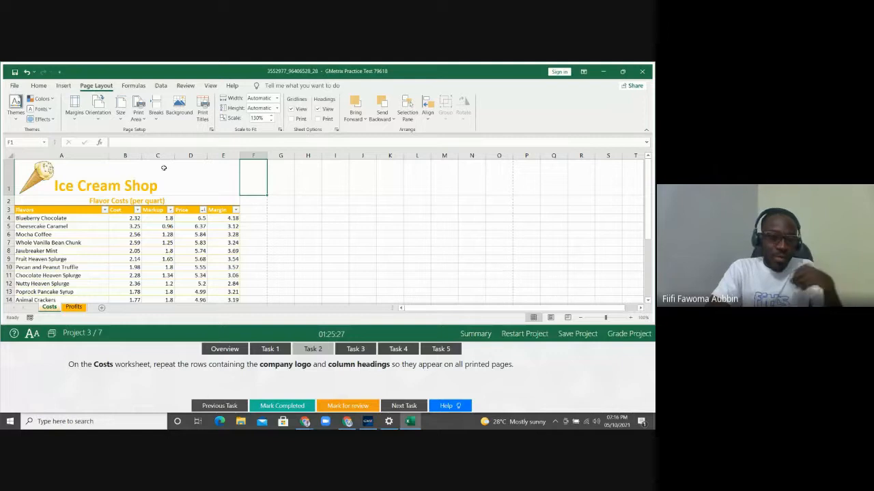
{"action": "left_click", "coordinate": [202, 109]}
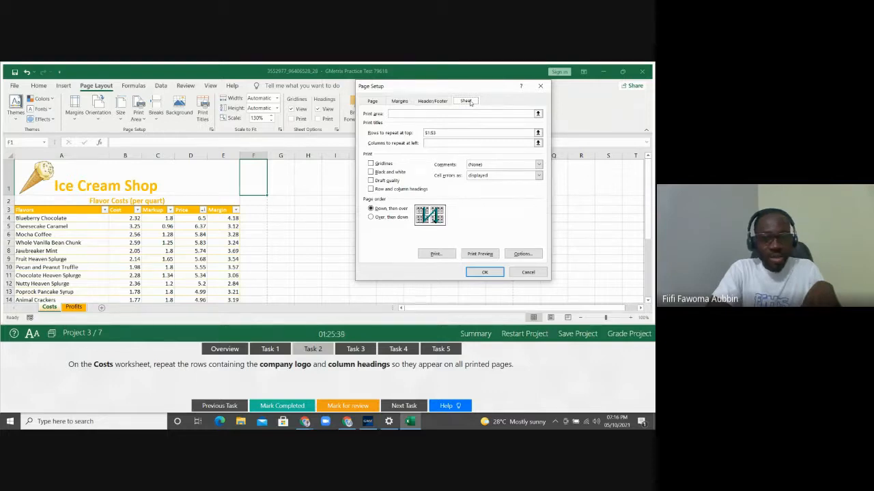
{"action": "left_click", "coordinate": [539, 87]}
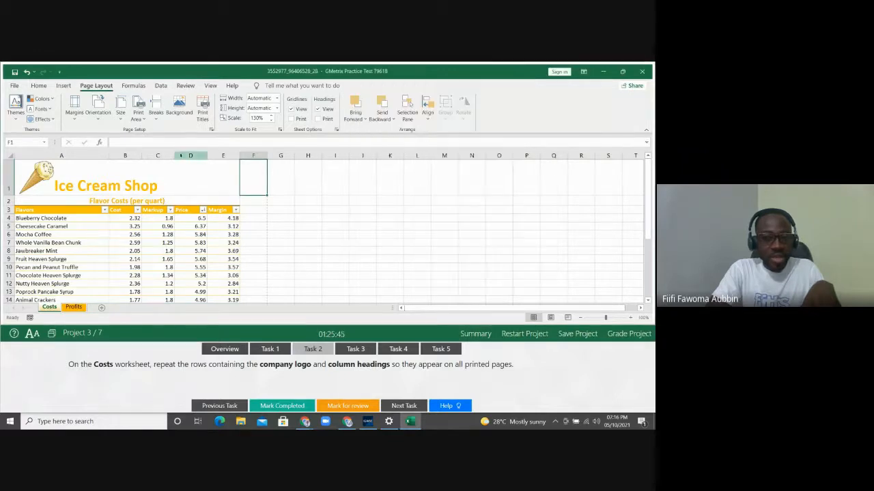
{"action": "left_click", "coordinate": [210, 129]}
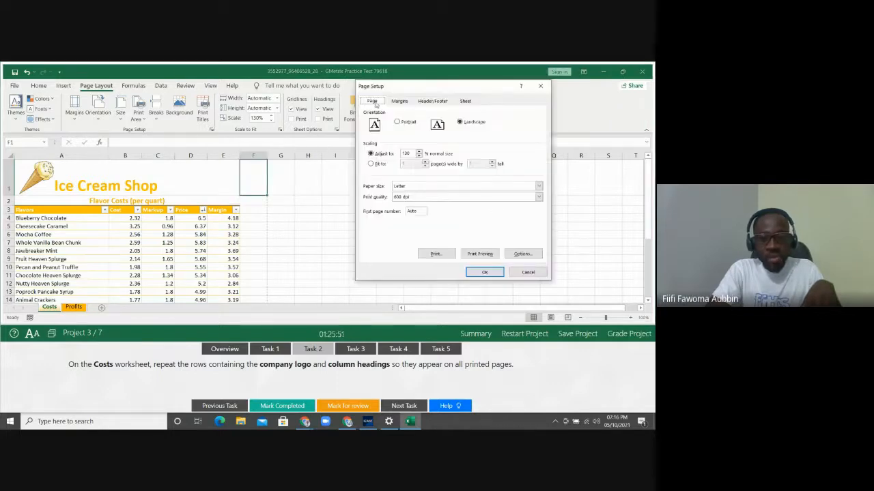
{"action": "left_click", "coordinate": [465, 101]}
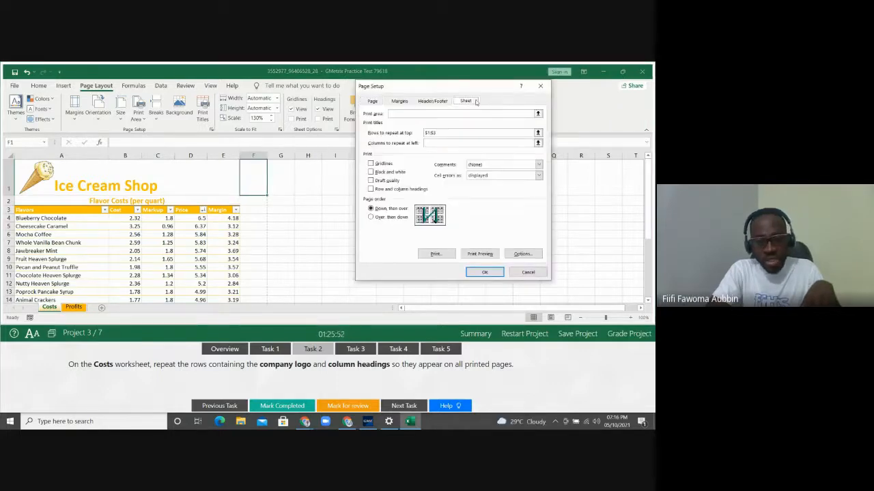
{"action": "left_click", "coordinate": [540, 86]}
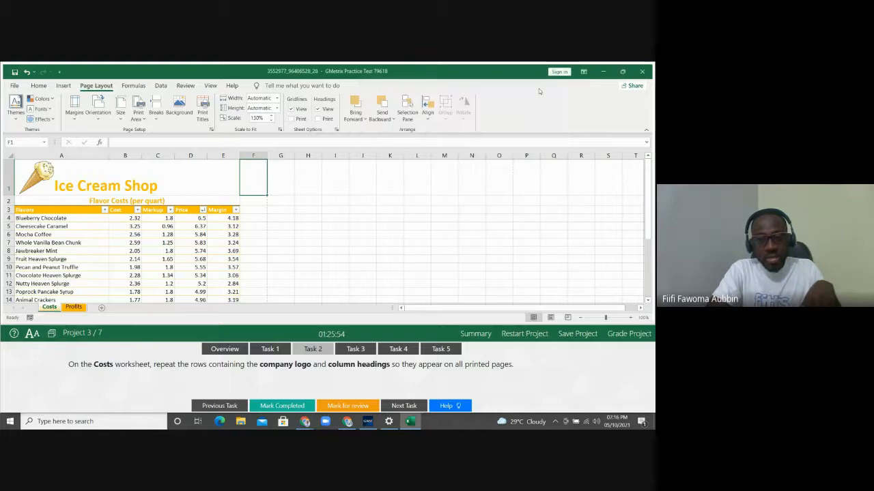
Replace the Rows to repeat at top entry with rows 1–3 and apply it
{"action": "left_click", "coordinate": [203, 111]}
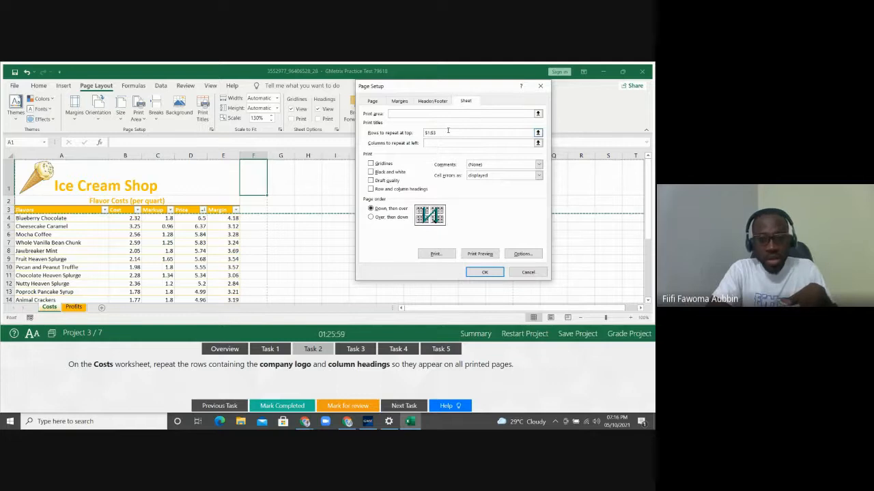
{"action": "left_click_drag", "start_coordinate": [448, 131], "coordinate": [408, 133]}
{"action": "key", "text": "BackSpace"}
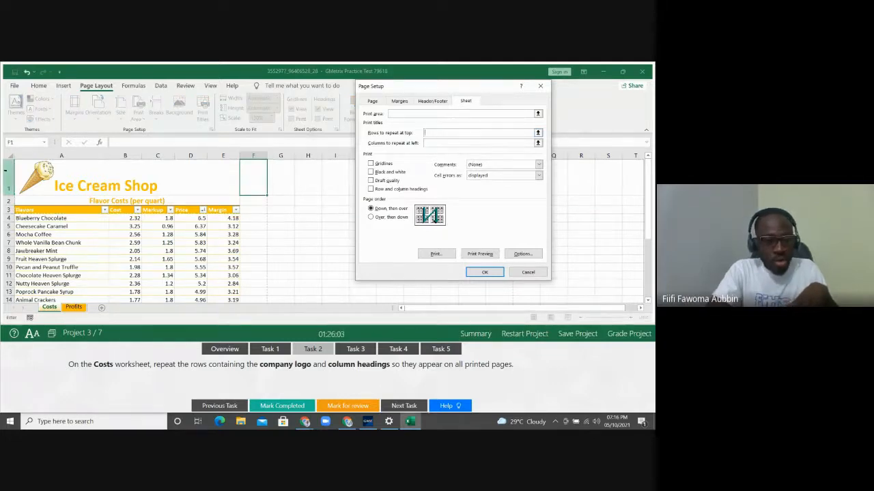
{"action": "left_click", "coordinate": [6, 178]}
{"action": "left_click_drag", "start_coordinate": [7, 178], "coordinate": [7, 209]}
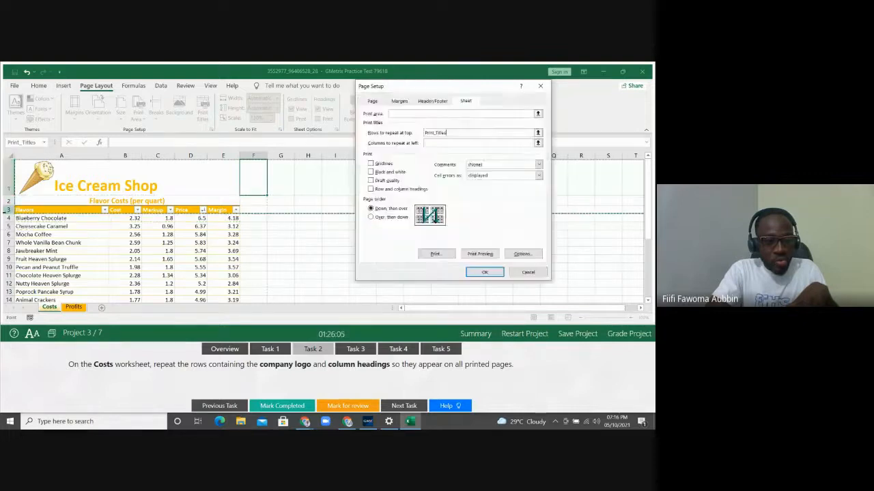
{"action": "left_click", "coordinate": [485, 273]}
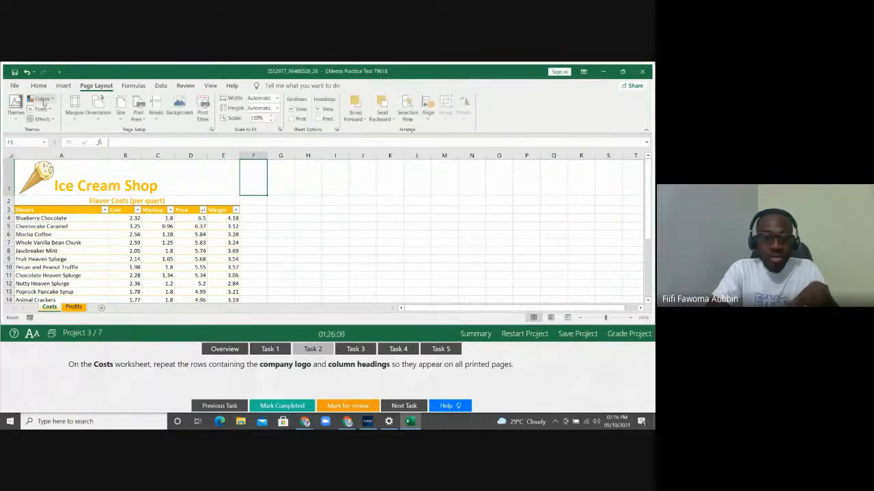
{"action": "left_click", "coordinate": [19, 89]}
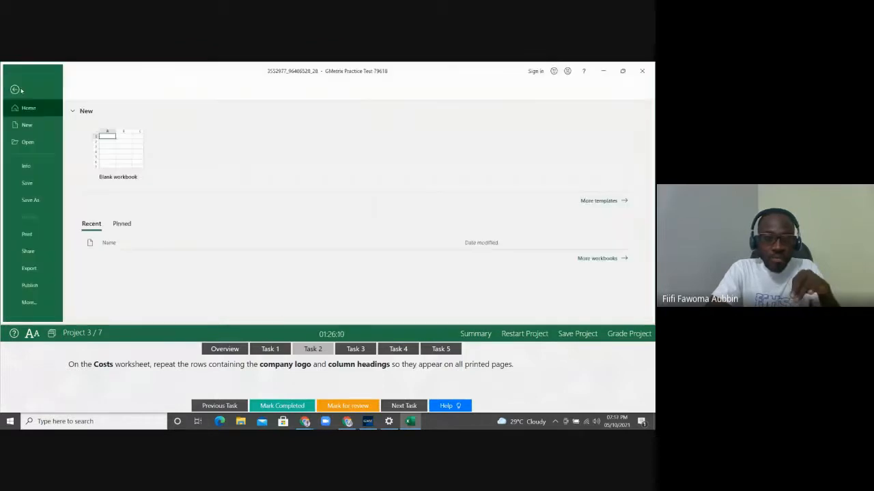
{"action": "left_click", "coordinate": [27, 234]}
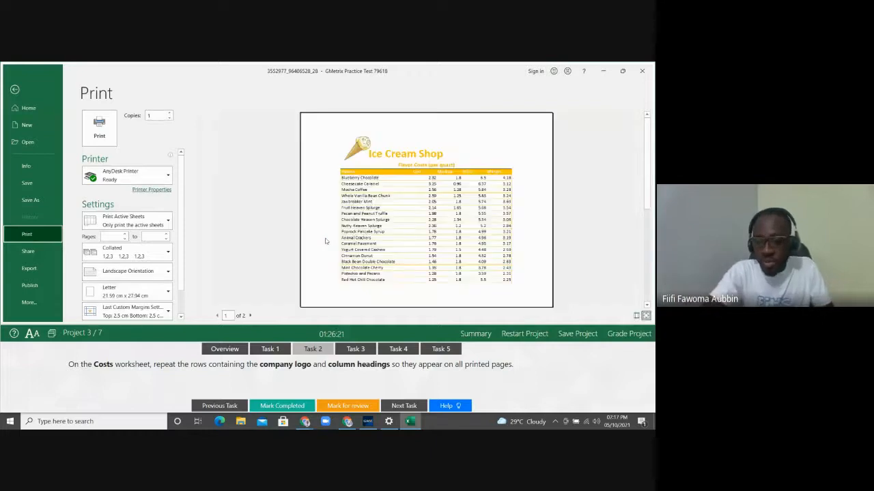
{"action": "left_click", "coordinate": [250, 315]}
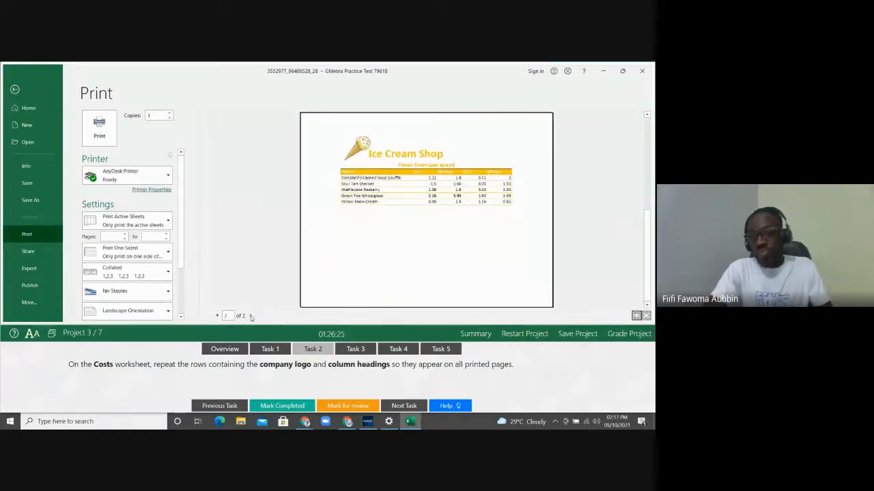
{"action": "left_click", "coordinate": [27, 90]}
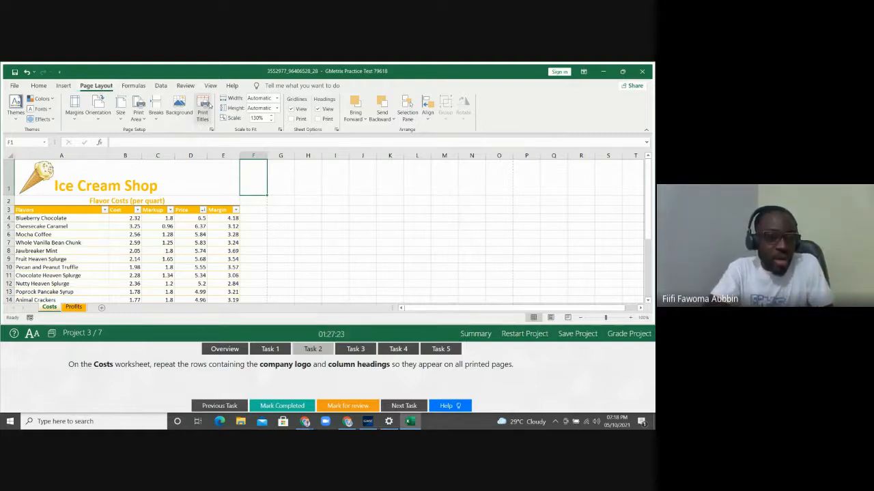
Clear the Rows to repeat at top entry and reselect rows 1–3 as print titles
{"action": "left_click", "coordinate": [204, 105]}
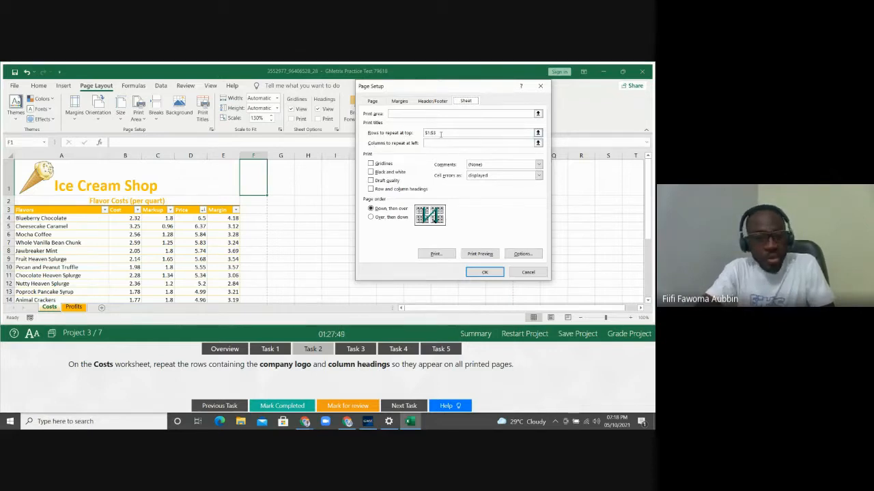
{"action": "left_click", "coordinate": [441, 134]}
{"action": "key", "text": "BackSpace"}
{"action": "key", "text": "BackSpace"}
{"action": "key", "text": "BackSpace"}
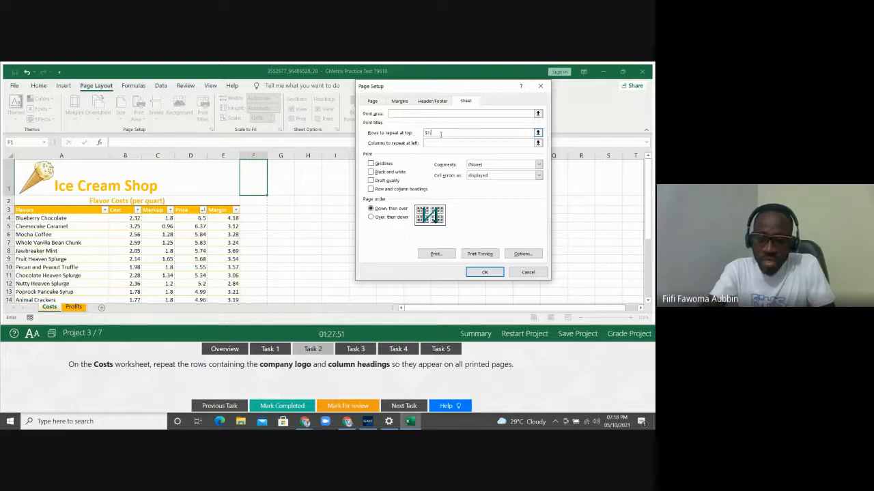
{"action": "key", "text": "BackSpace"}
{"action": "key", "text": "BackSpace"}
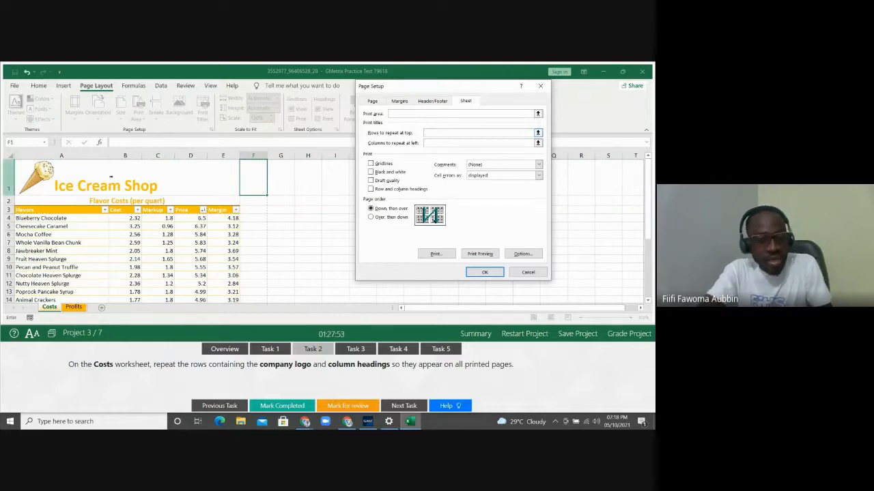
{"action": "left_click_drag", "start_coordinate": [2, 181], "coordinate": [4, 213]}
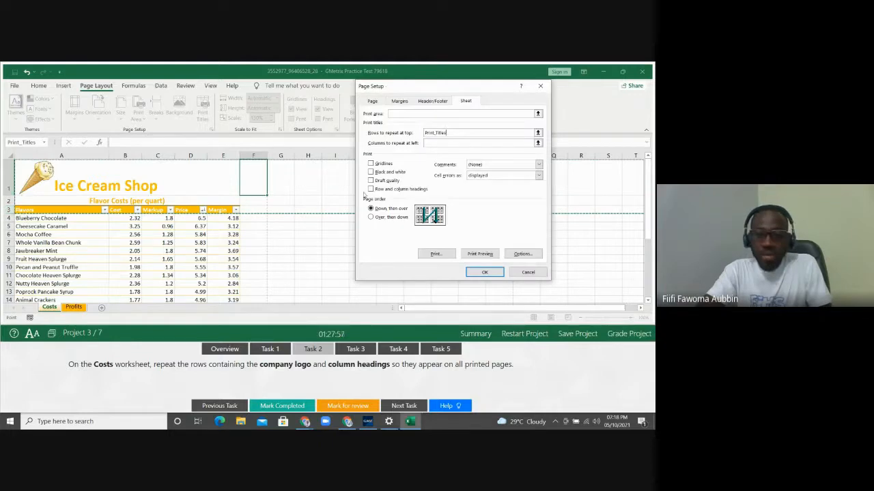
{"action": "left_click", "coordinate": [485, 273]}
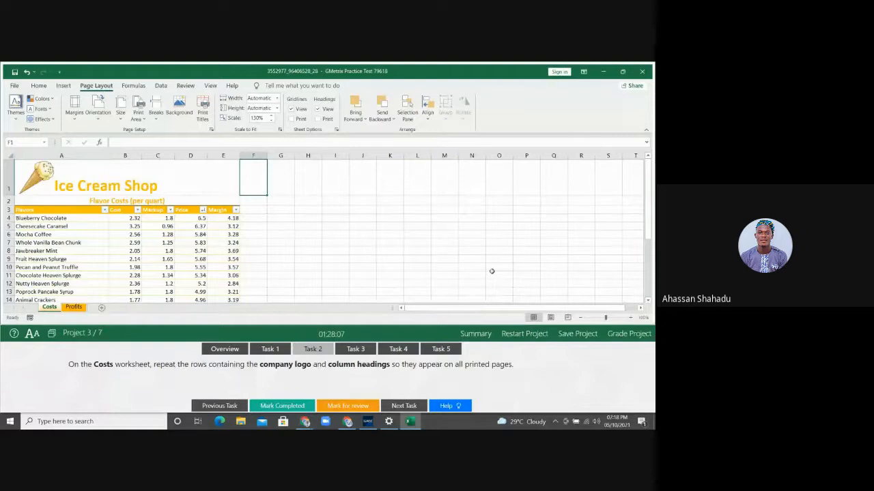
Switch to Task 3: count Profits Sales greater than 250 in cell B28
{"action": "left_click", "coordinate": [355, 350]}
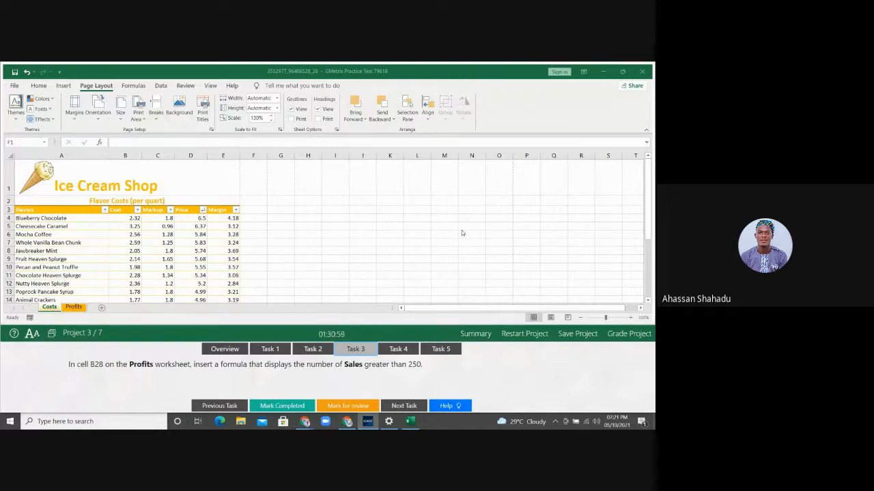
Go to cell B28 on the Profits sheet via the Name Box and show the Formulas tools
{"action": "left_click", "coordinate": [78, 309]}
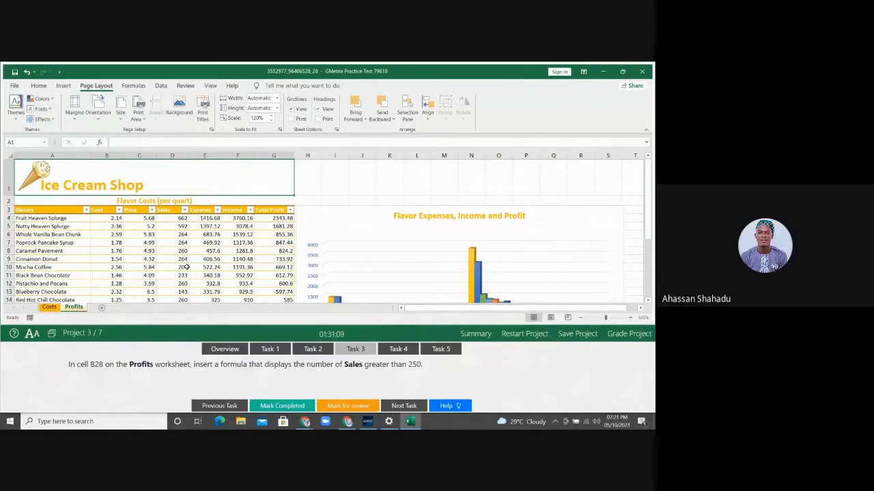
{"action": "left_click", "coordinate": [24, 143]}
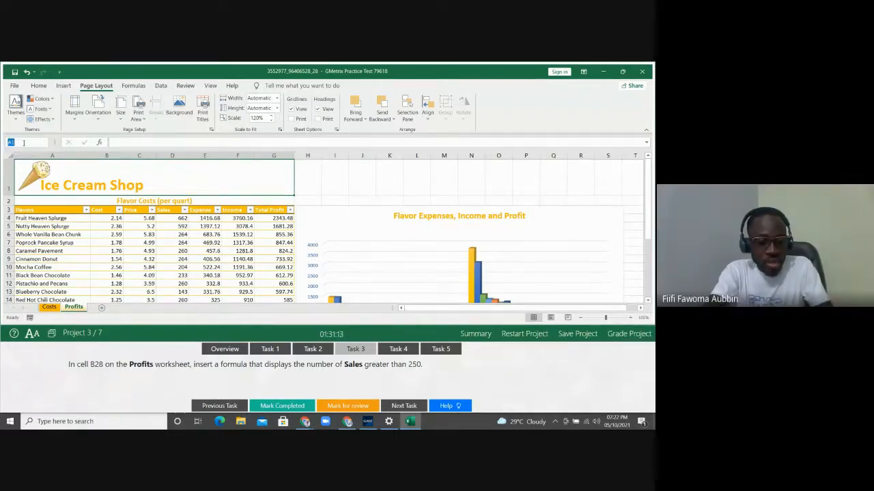
{"action": "type", "text": "b28"}
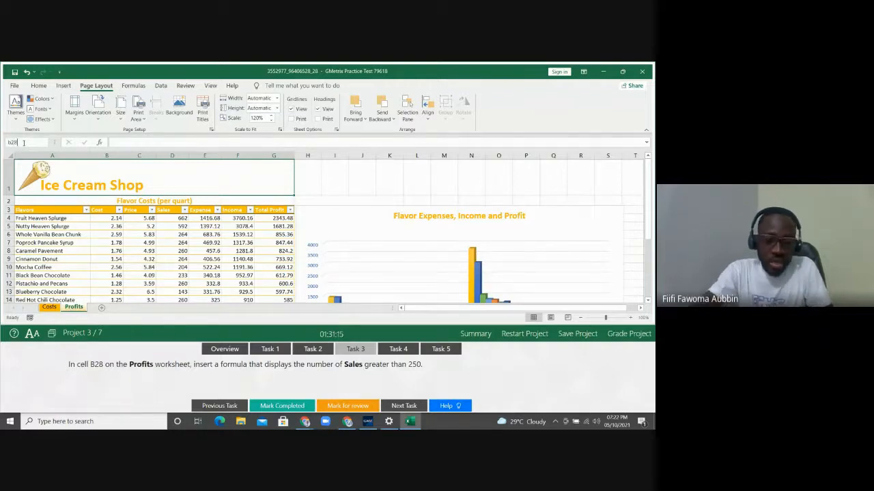
{"action": "key", "text": "Return"}
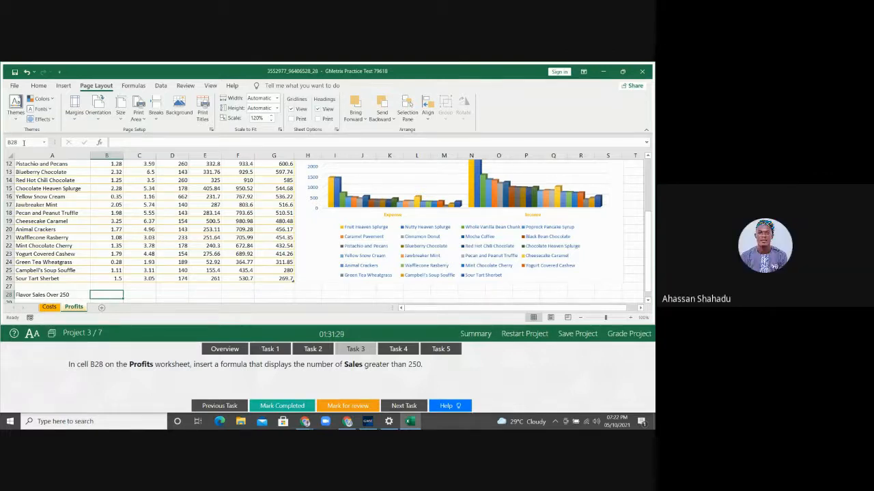
{"action": "left_click", "coordinate": [135, 86]}
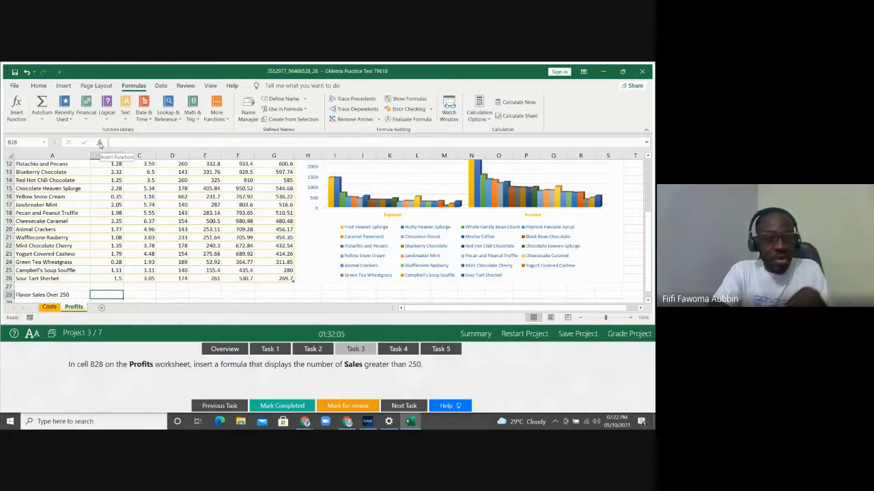
Start a formula in B28 with Insert Function and move the dialog left, off the chart
{"action": "left_click", "coordinate": [17, 109]}
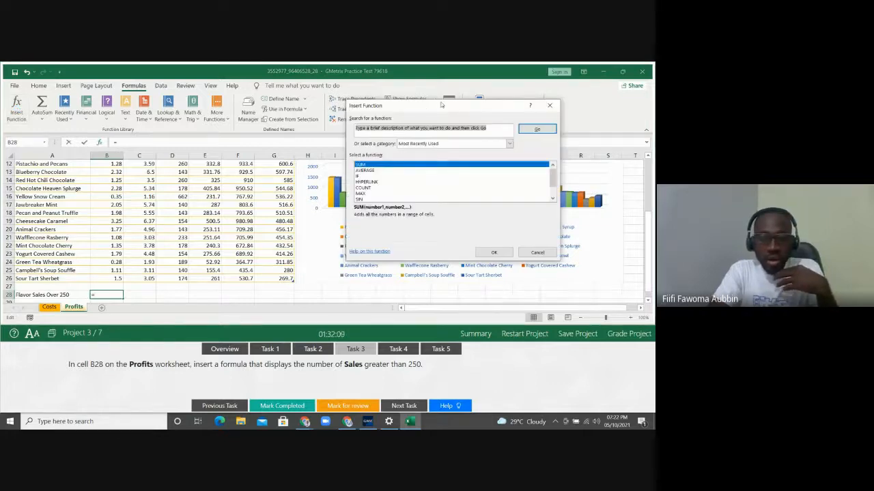
{"action": "left_click_drag", "start_coordinate": [440, 106], "coordinate": [225, 104]}
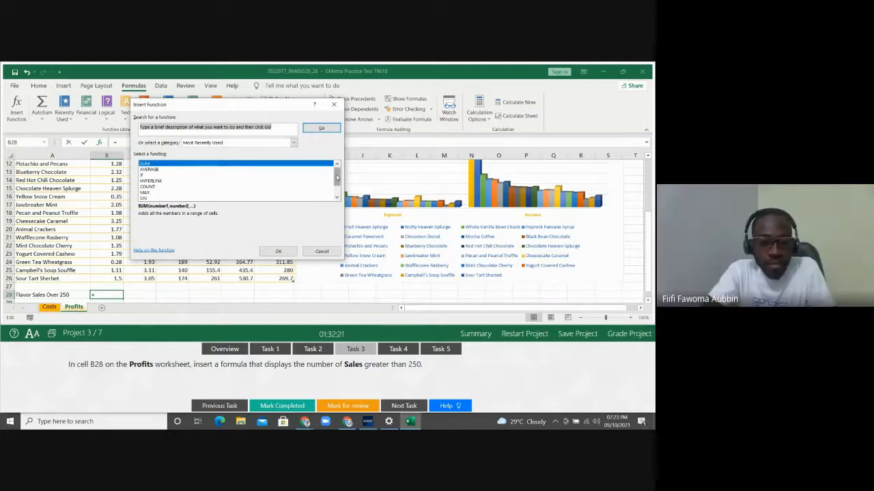
{"action": "mouse_move", "coordinate": [336, 177]}
{"action": "left_mouse_down"}
{"action": "mouse_move", "coordinate": [337, 186]}
{"action": "mouse_move", "coordinate": [336, 164]}
{"action": "left_mouse_up"}
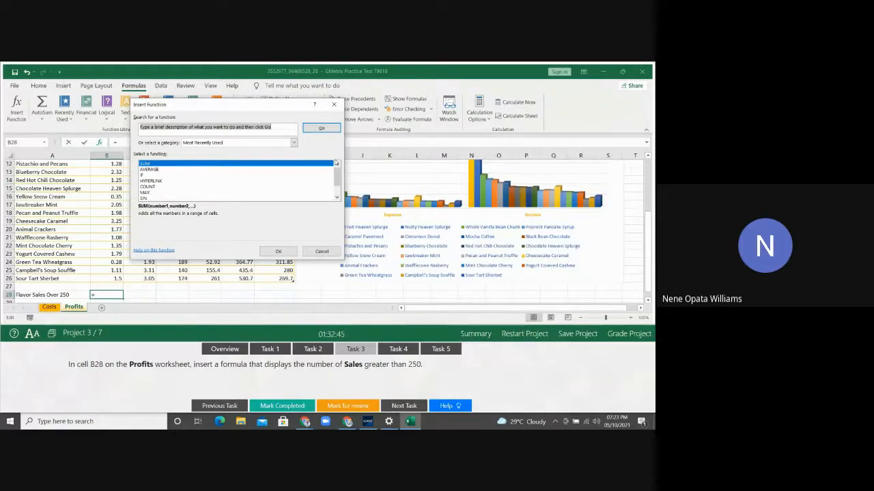
Search for countif and pick COUNTIF to open its Function Arguments
{"action": "type", "text": "count"}
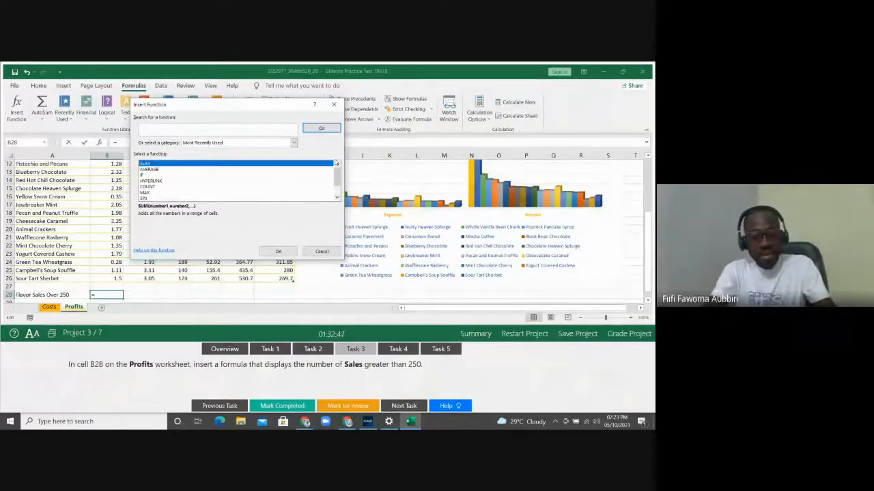
{"action": "type", "text": "if"}
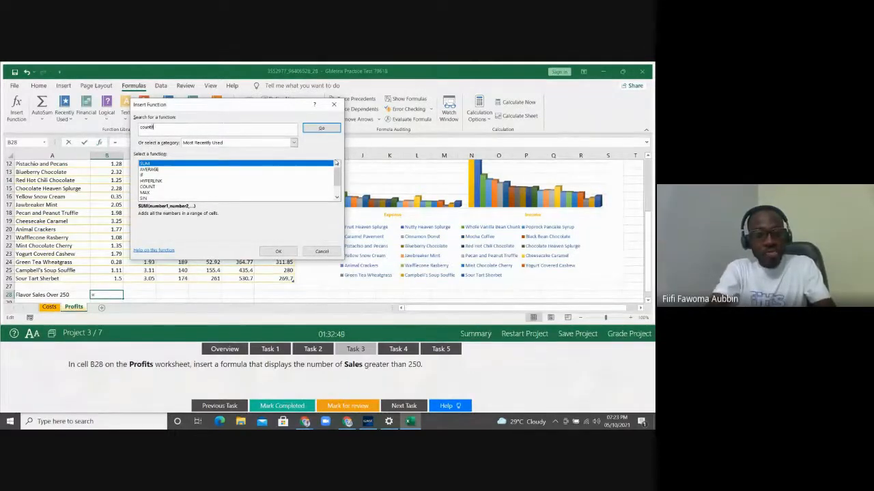
{"action": "left_click", "coordinate": [318, 128]}
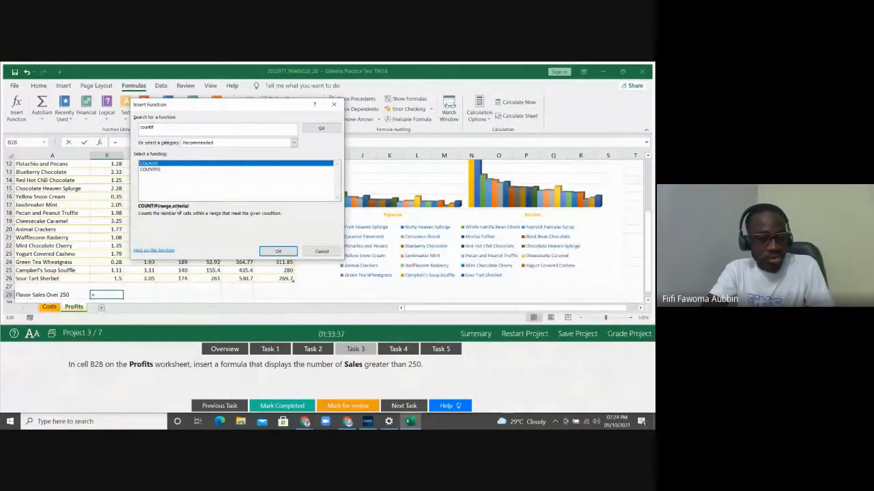
{"action": "left_click", "coordinate": [279, 252]}
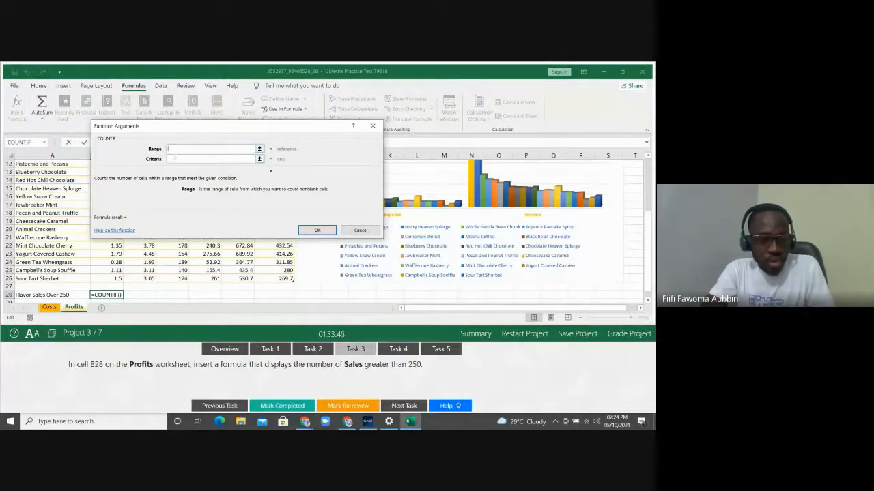
Move the arguments window aside and point the Range at the first Sales cell, D4
{"action": "left_click", "coordinate": [175, 158]}
{"action": "left_click", "coordinate": [181, 149]}
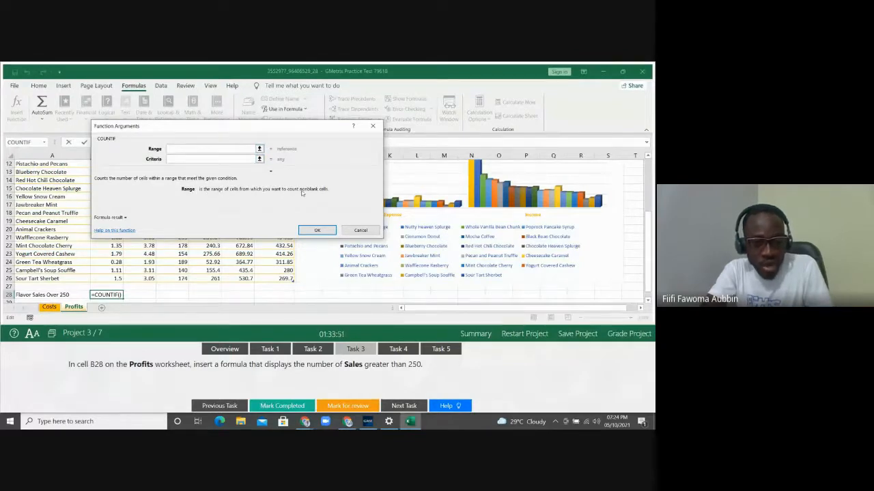
{"action": "left_click_drag", "start_coordinate": [292, 128], "coordinate": [518, 151]}
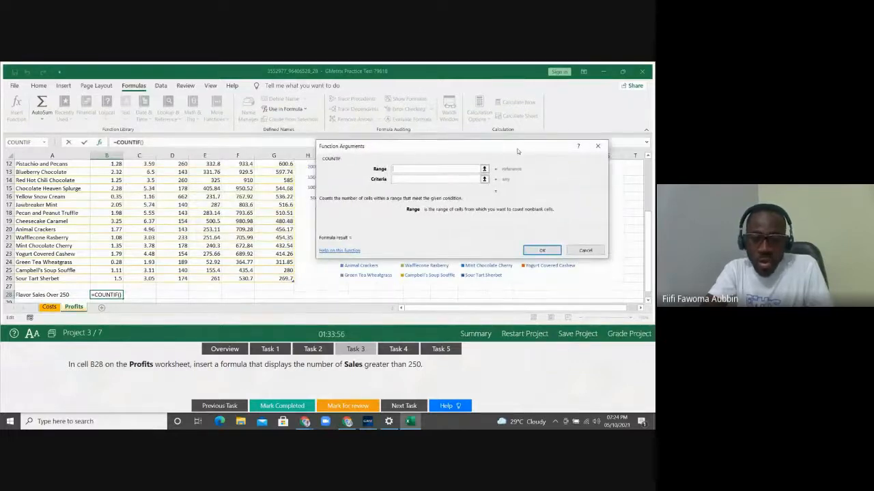
{"action": "left_click", "coordinate": [143, 214]}
{"action": "key", "text": "Up"}
{"action": "key", "text": "Up"}
{"action": "key", "text": "Up"}
{"action": "key", "text": "Up"}
{"action": "key", "text": "Up"}
{"action": "key", "text": "Up"}
{"action": "key", "text": "Up"}
{"action": "key", "text": "Up"}
{"action": "key", "text": "Up"}
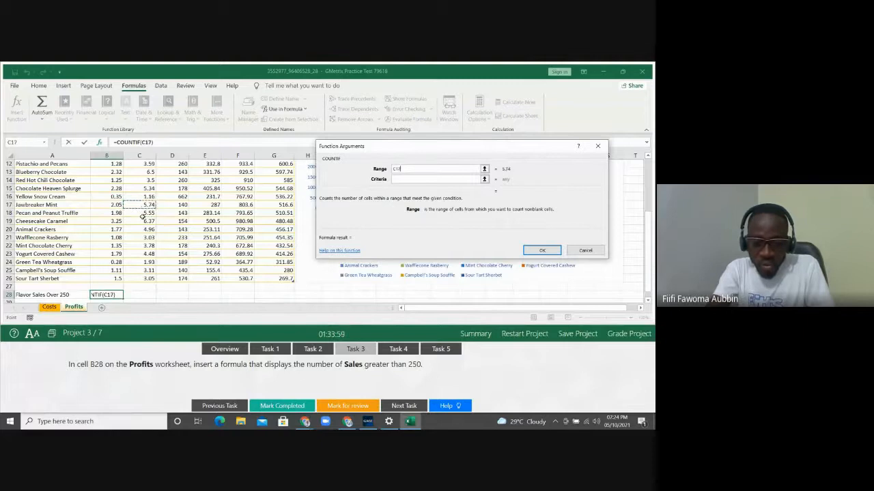
{"action": "key", "text": "Up"}
{"action": "key", "text": "Up"}
{"action": "key", "text": "Up"}
{"action": "key", "text": "Up"}
{"action": "key", "text": "Up"}
{"action": "key", "text": "Up"}
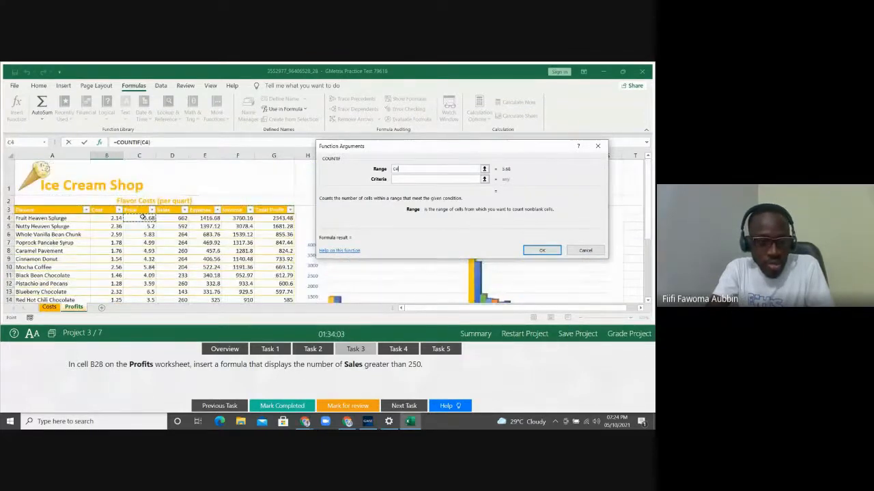
{"action": "key", "text": "Right"}
{"action": "key", "text": "Up"}
{"action": "key", "text": "Down"}
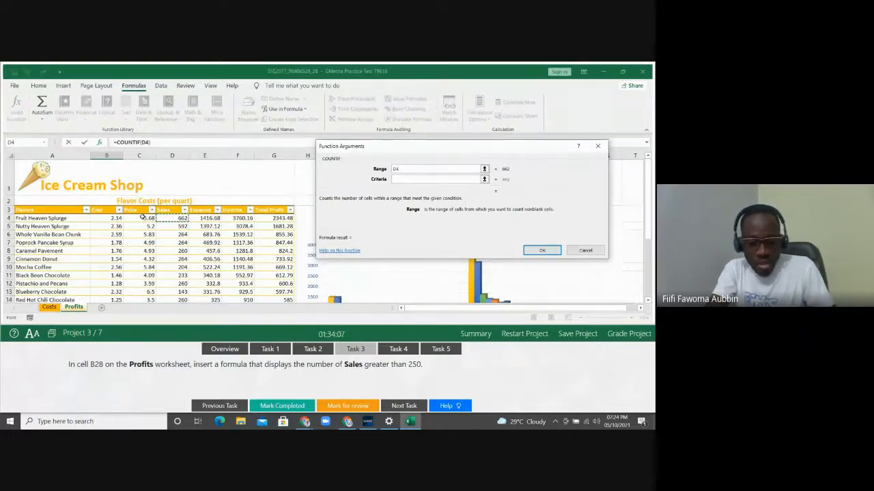
Extend the Range down the whole Sales column so it reads Table2[Sales]
{"action": "key", "text": "shift+Down"}
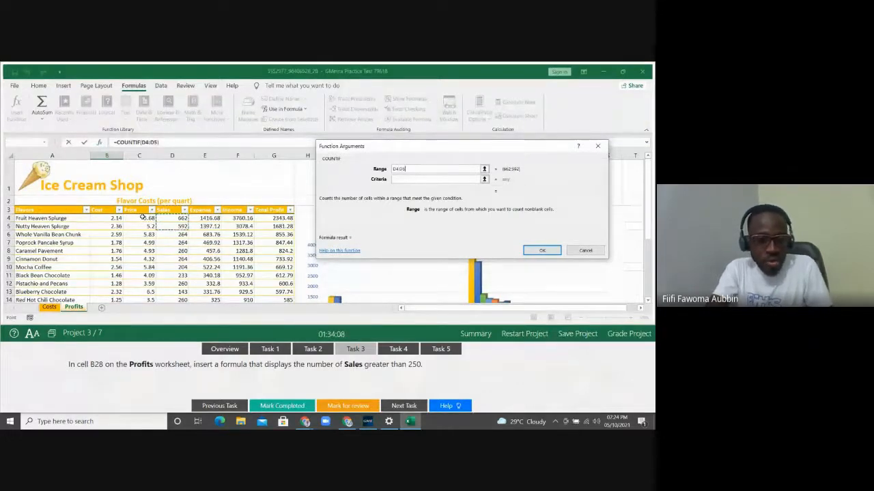
{"action": "key", "text": "shift+Down"}
{"action": "key", "text": "shift+Down"}
{"action": "key", "text": "shift+Down"}
{"action": "key", "text": "shift+Down"}
{"action": "key", "text": "shift+Down"}
{"action": "key", "text": "shift+Down"}
{"action": "key", "text": "shift+Down"}
{"action": "key", "text": "shift+Down"}
{"action": "key", "text": "shift+Down"}
{"action": "key", "text": "shift+Down"}
{"action": "key", "text": "shift+Down"}
{"action": "key", "text": "shift+Down"}
{"action": "key", "text": "shift+Down"}
{"action": "key", "text": "shift+Down"}
{"action": "key", "text": "shift+Down"}
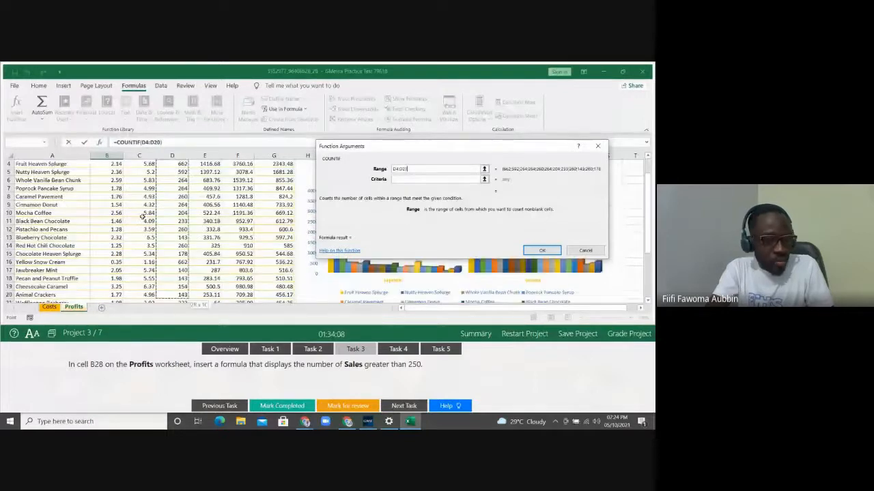
{"action": "key", "text": "Up"}
{"action": "key", "text": "Down"}
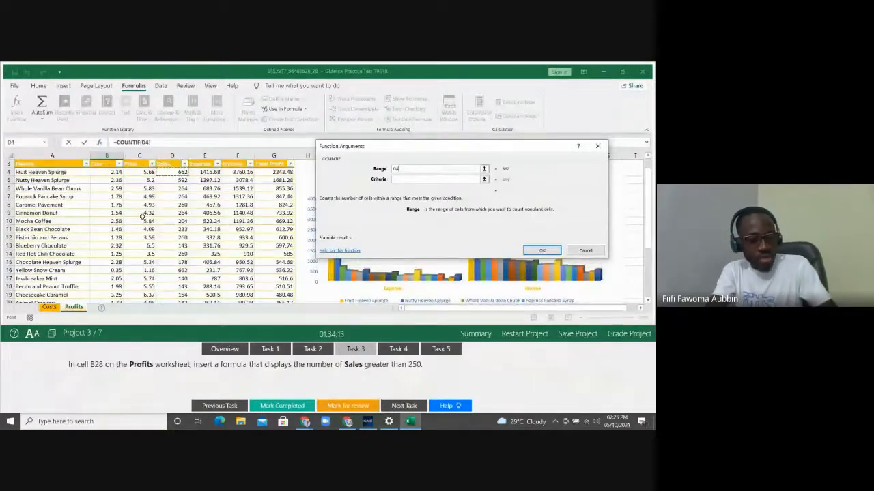
{"action": "key", "text": "ctrl+shift+Down"}
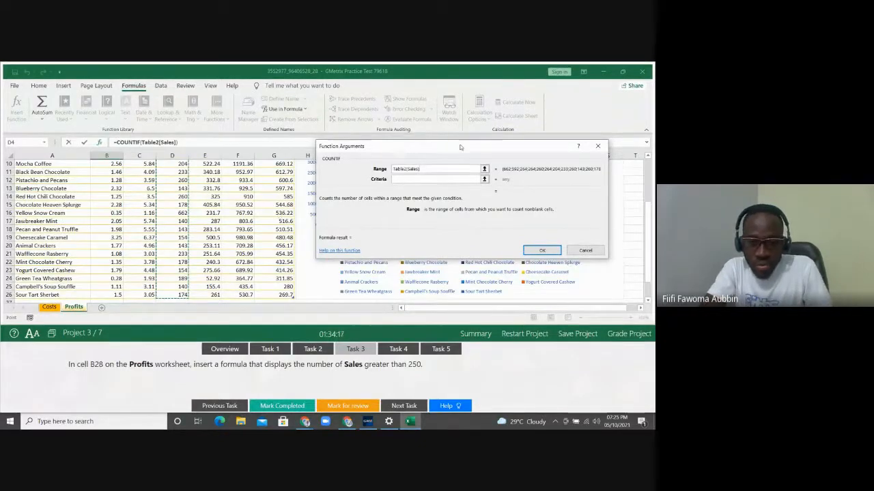
Enter ">250" as the COUNTIF criteria, previewing a result of 9
{"action": "left_click", "coordinate": [426, 168]}
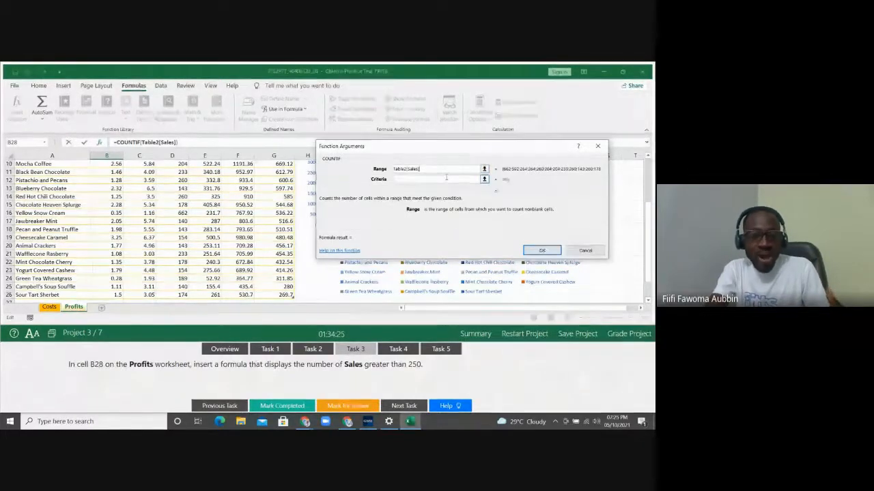
{"action": "left_click", "coordinate": [438, 180]}
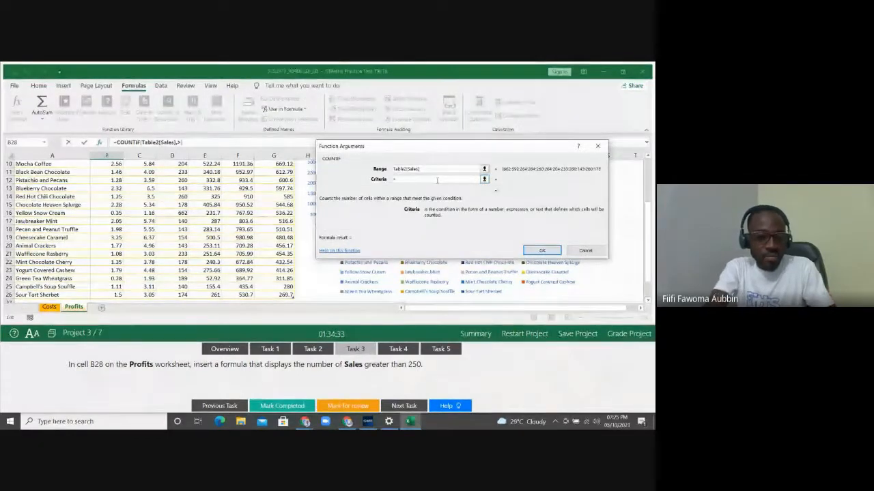
{"action": "type", "text": ">250"}
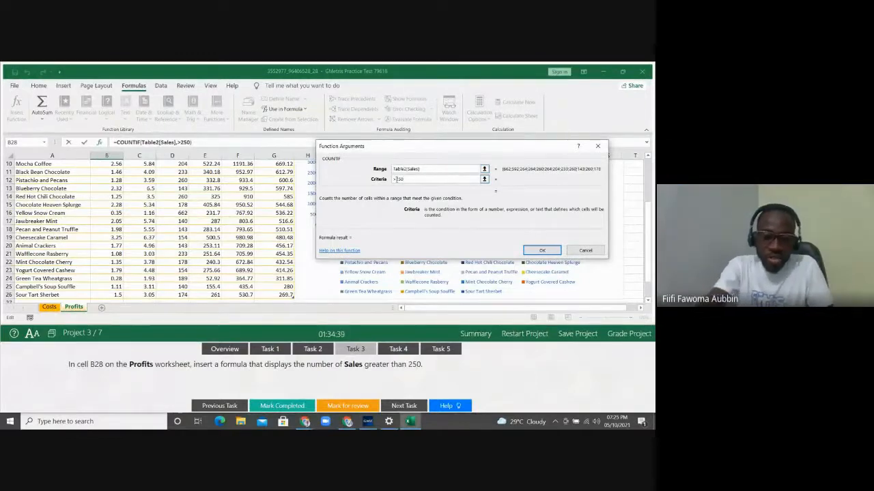
{"action": "left_click", "coordinate": [395, 179]}
{"action": "type", "text": "\""}
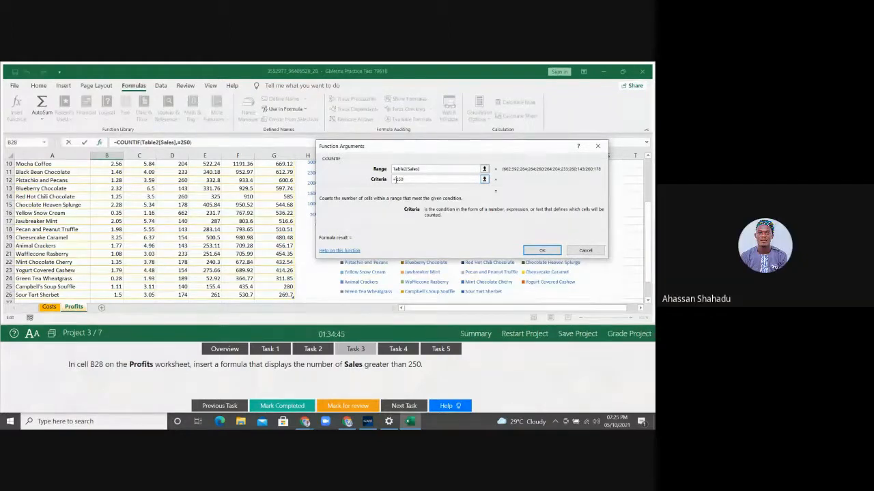
{"action": "key", "text": "BackSpace"}
{"action": "type", "text": "<"}
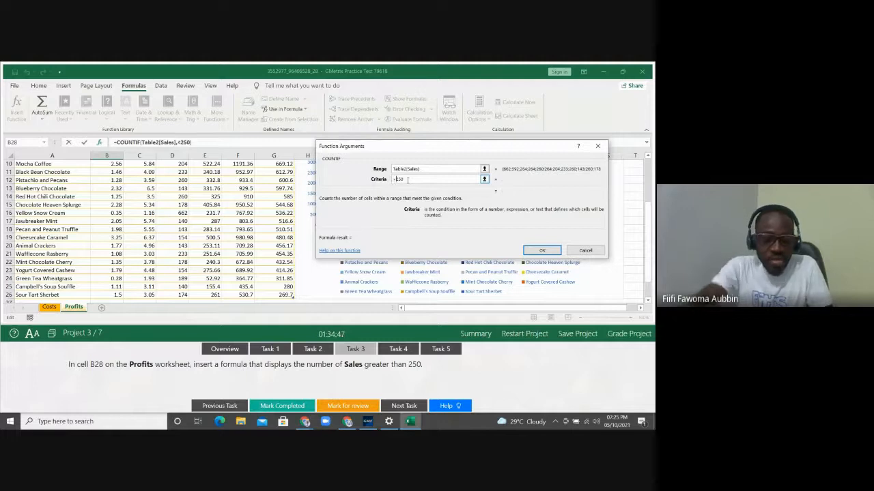
{"action": "key", "text": "BackSpace"}
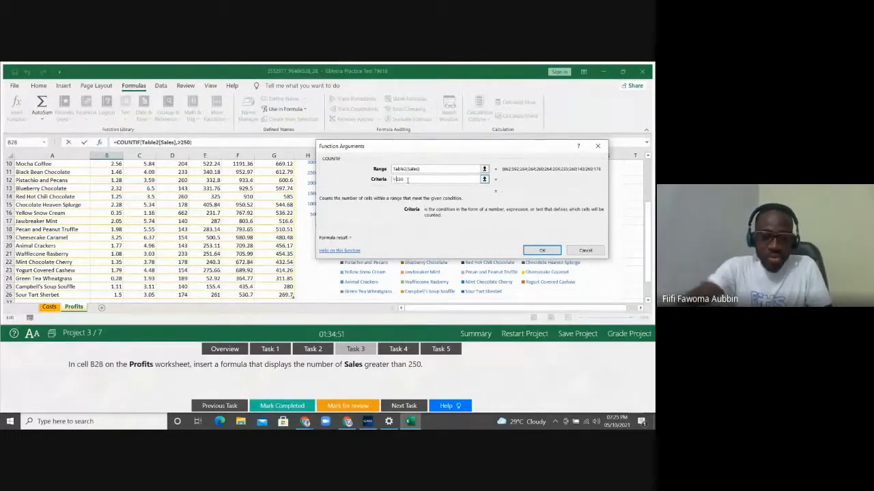
{"action": "type", "text": ">"}
{"action": "left_click", "coordinate": [435, 169]}
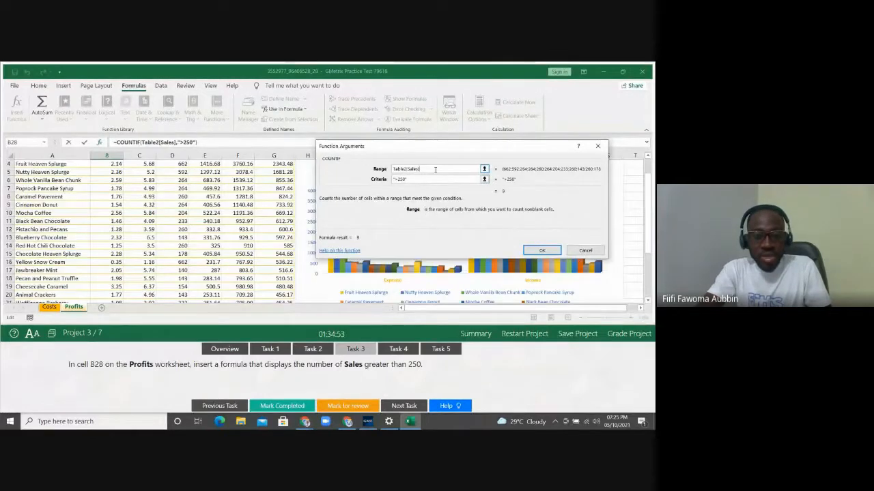
{"action": "left_click_drag", "start_coordinate": [455, 150], "coordinate": [376, 116]}
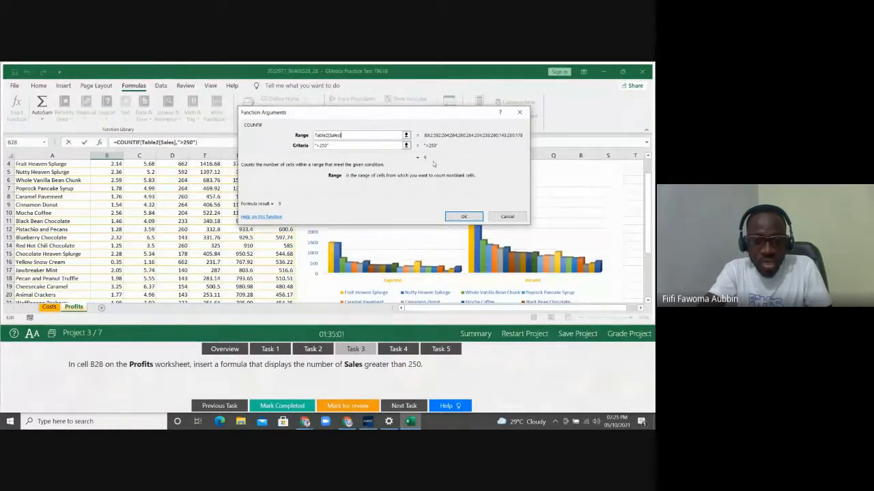
Confirm the COUNTIF formula in B28 and bring up the Task 4 instructions
{"action": "left_click", "coordinate": [462, 216]}
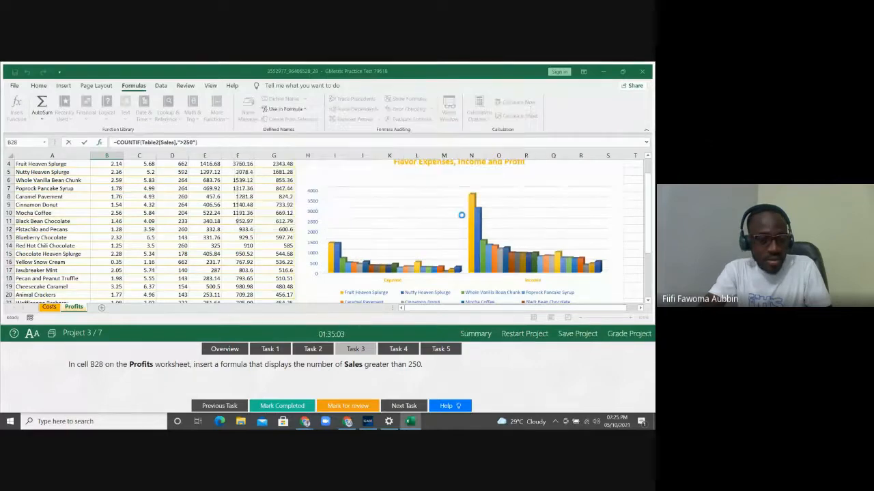
{"action": "scroll", "coordinate": [462, 216], "scroll_direction": "down", "scroll_amount": 3}
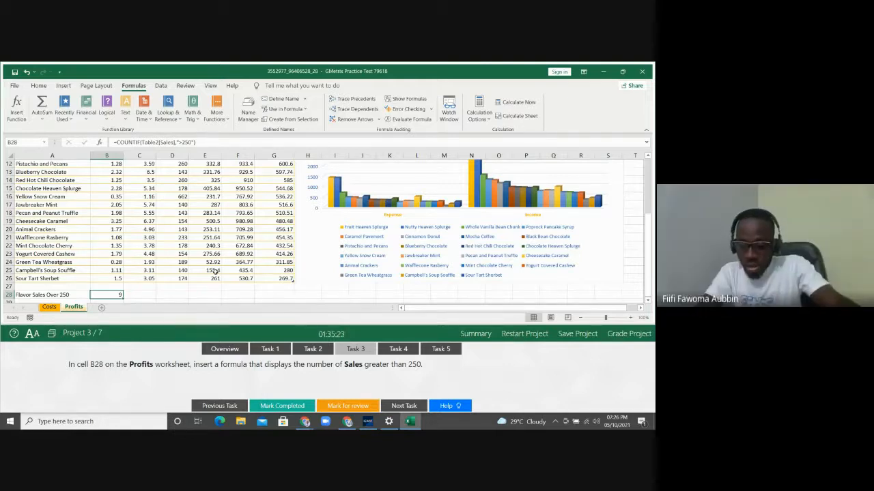
{"action": "left_click", "coordinate": [398, 350]}
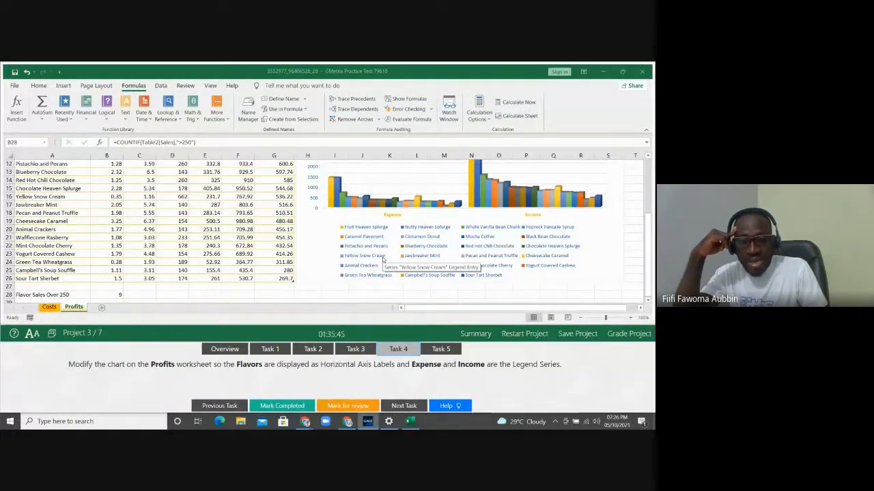
Select the Profits chart so its Expense/Income and flavor source ranges are outlined
{"action": "left_click", "coordinate": [590, 230]}
{"action": "left_click", "coordinate": [590, 230]}
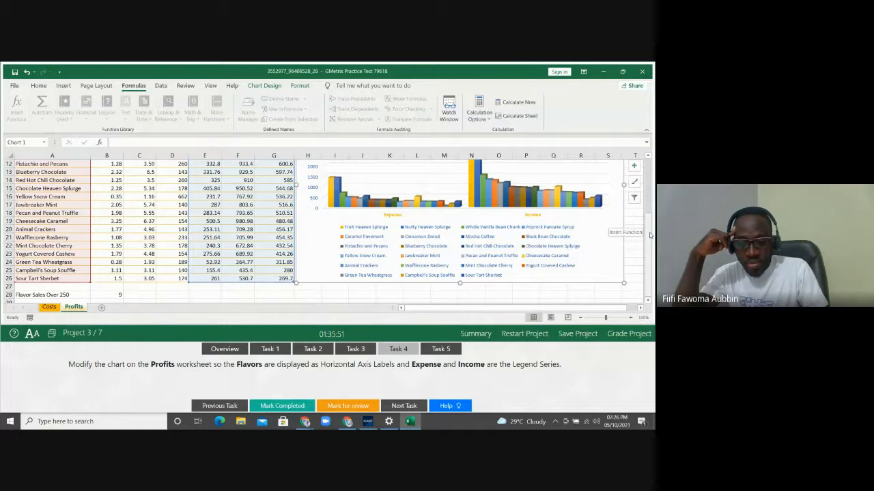
{"action": "left_click_drag", "start_coordinate": [650, 235], "coordinate": [649, 228]}
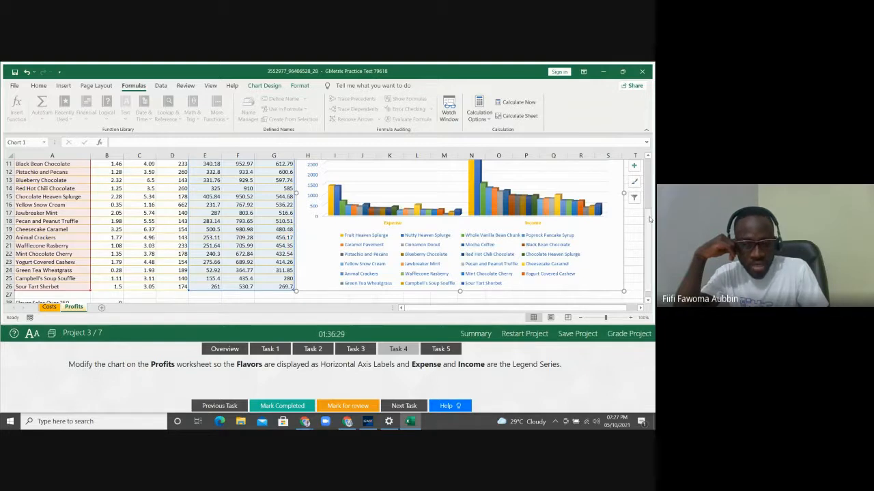
{"action": "mouse_move", "coordinate": [650, 219]}
{"action": "left_mouse_down"}
{"action": "mouse_move", "coordinate": [650, 206]}
{"action": "mouse_move", "coordinate": [650, 213]}
{"action": "left_mouse_up"}
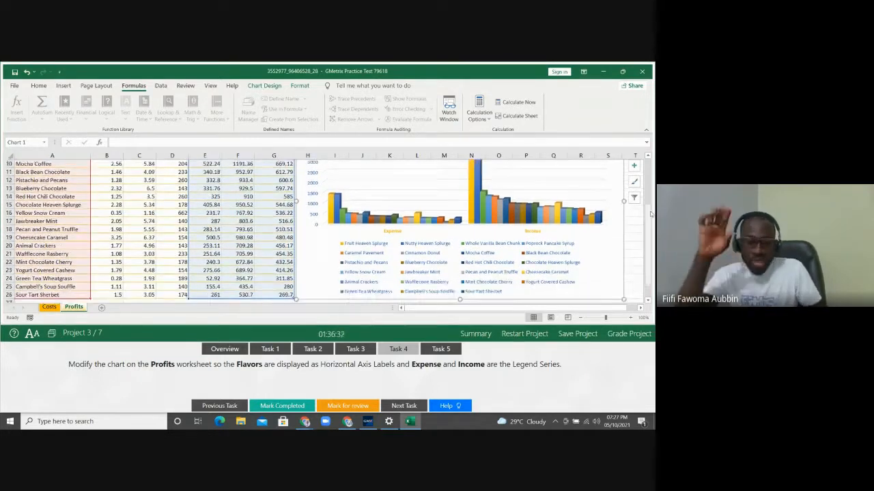
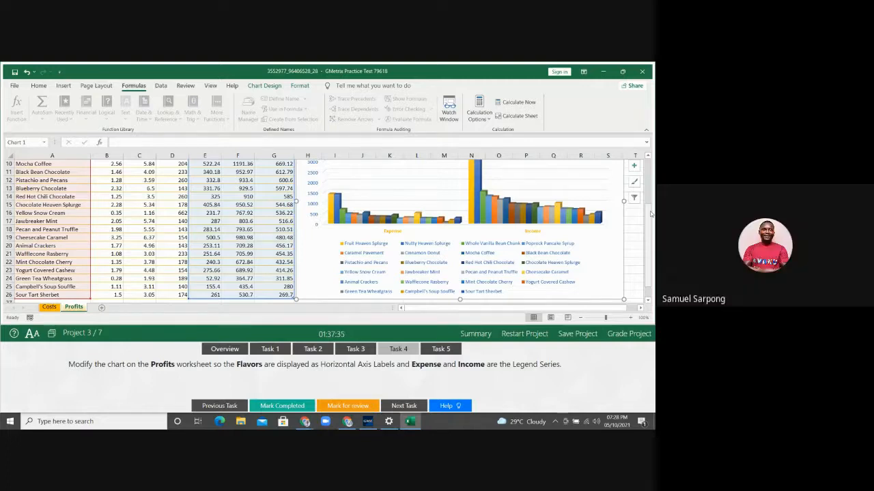
Switch the Profits chart's rows and columns so Flavors are on the axis, then show Task 5
{"action": "left_click", "coordinate": [273, 89]}
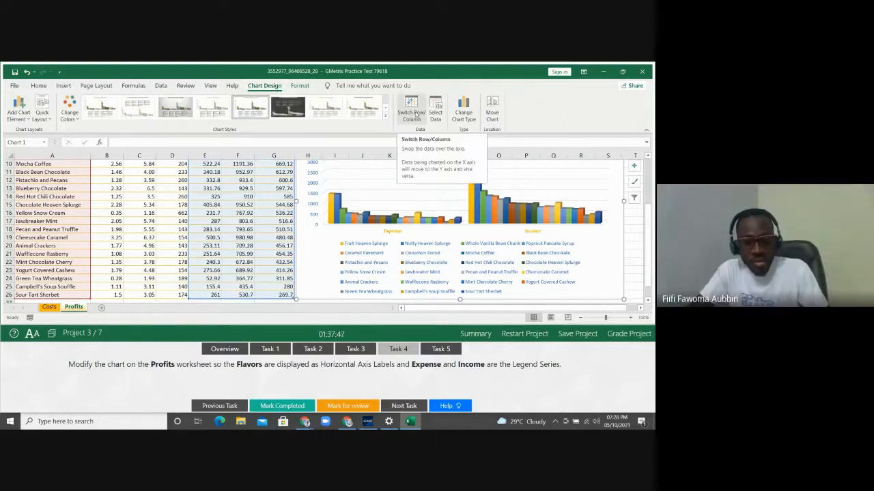
{"action": "left_click", "coordinate": [416, 114]}
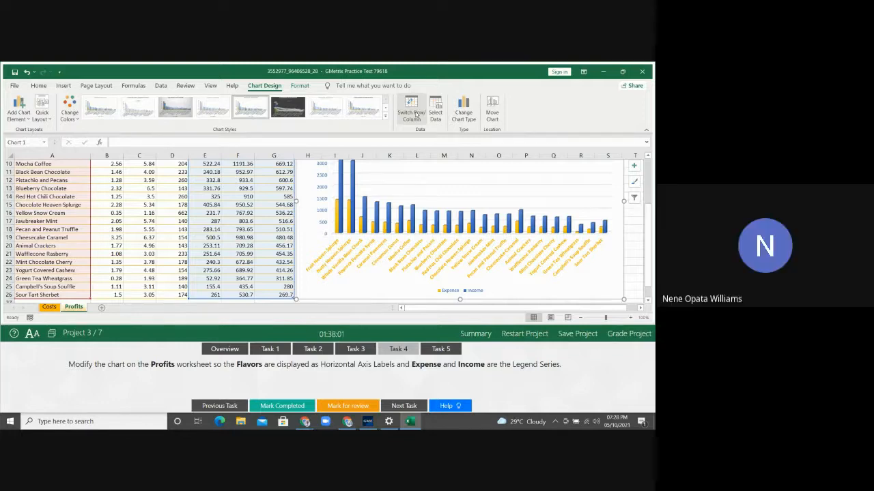
{"action": "left_click", "coordinate": [412, 114]}
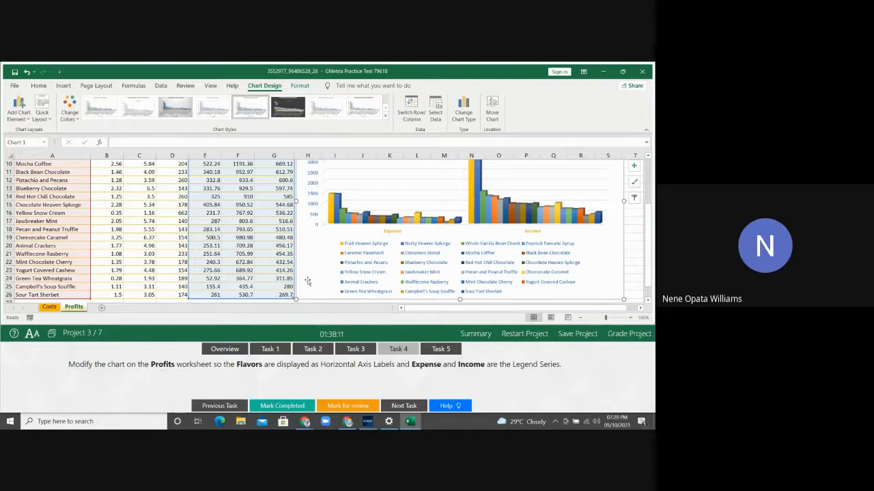
{"action": "left_click", "coordinate": [633, 230]}
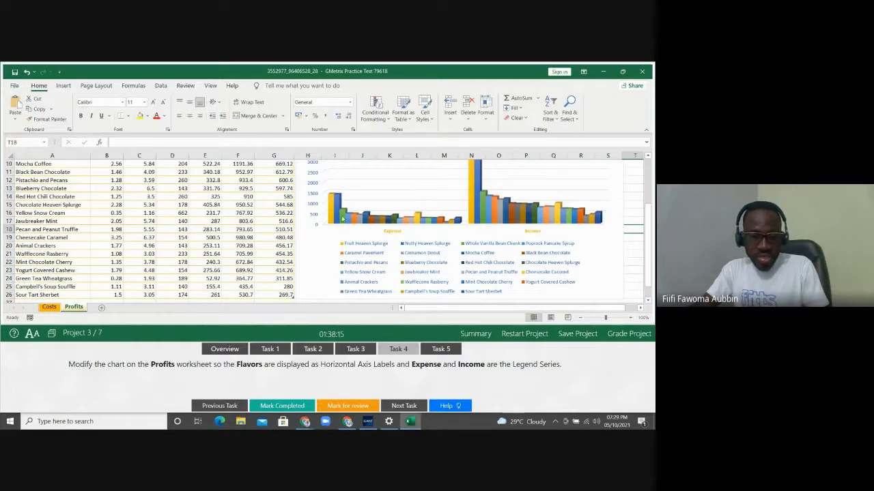
{"action": "left_click", "coordinate": [313, 252]}
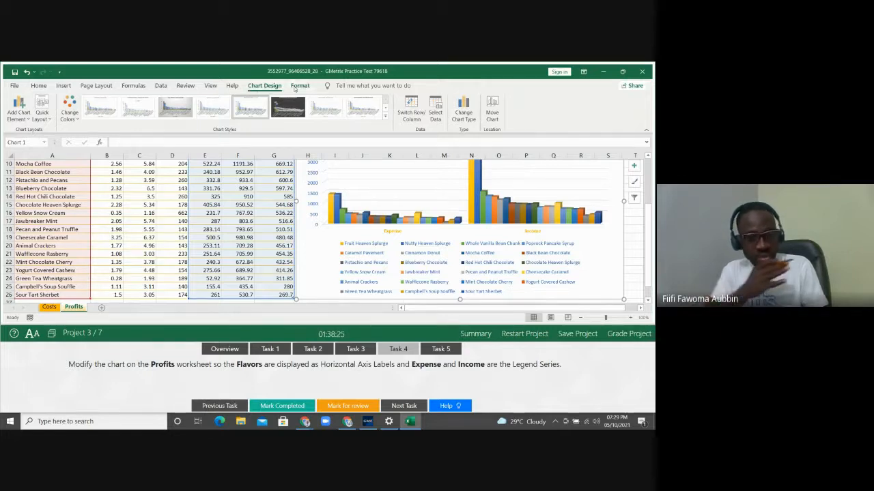
{"action": "left_click", "coordinate": [141, 237]}
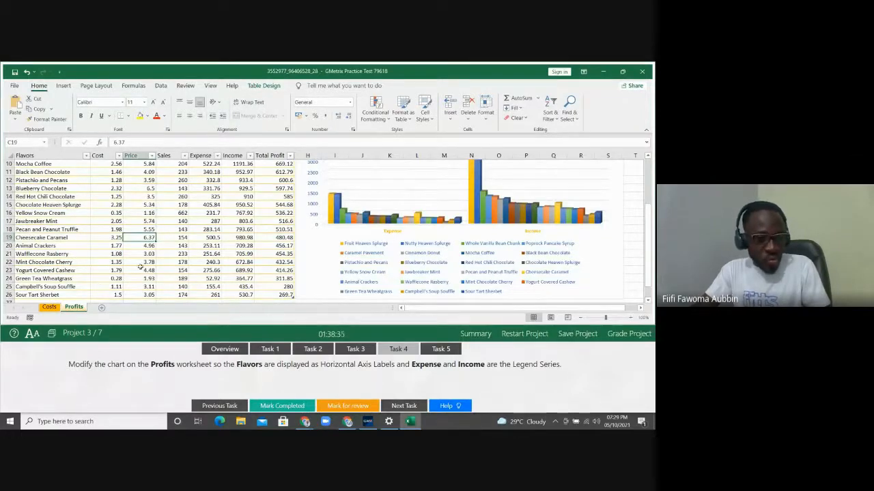
{"action": "left_click", "coordinate": [315, 254]}
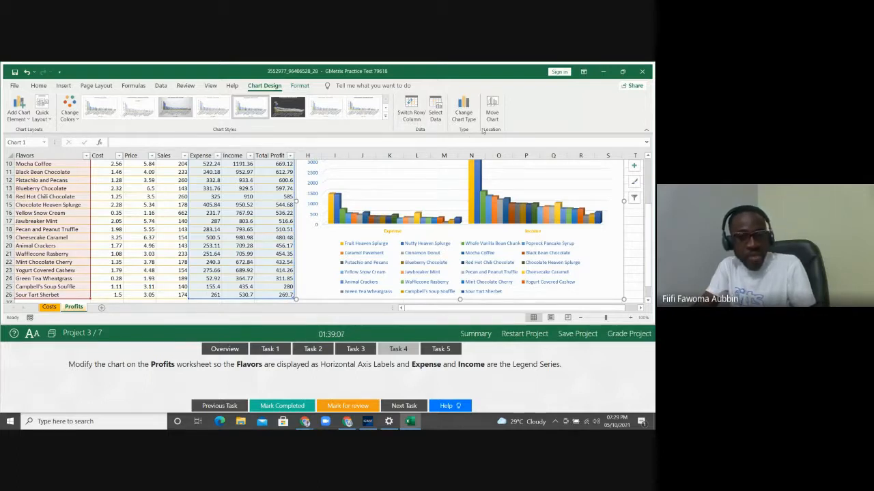
{"action": "left_click", "coordinate": [413, 111]}
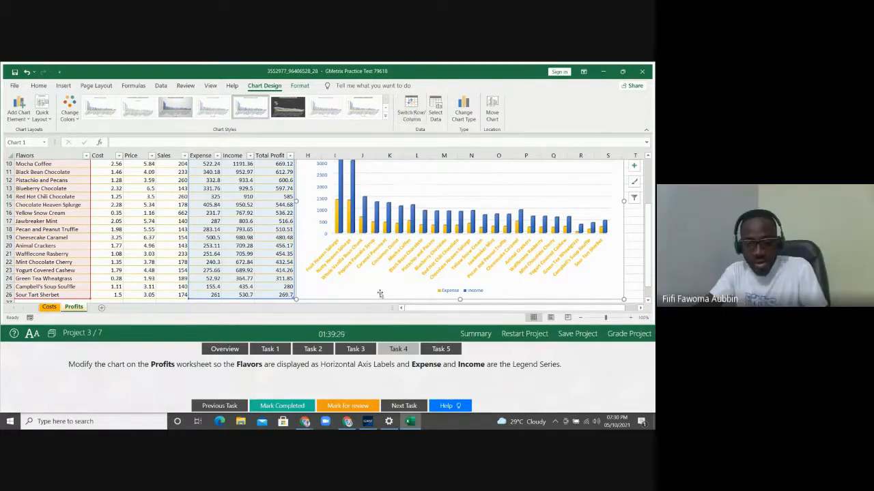
{"action": "left_click", "coordinate": [437, 349]}
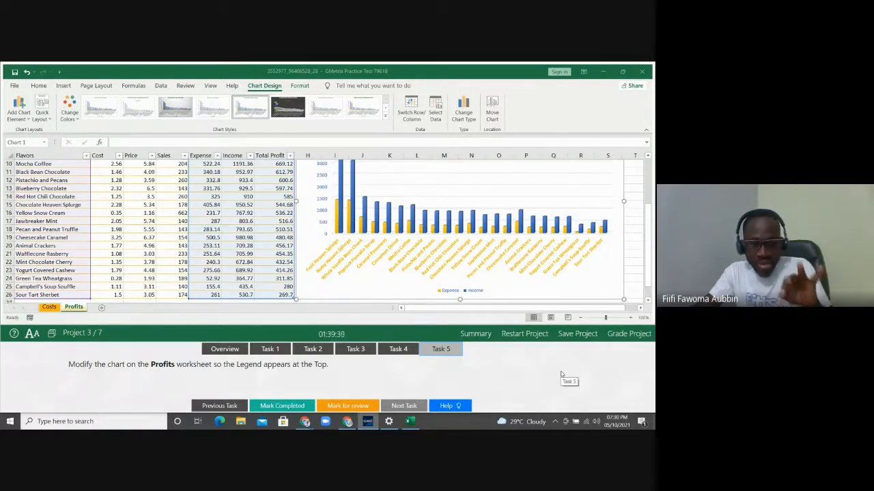
Place the Profits chart's Expense/Income legend at the top, beneath the chart title
{"action": "left_click", "coordinate": [447, 292]}
{"action": "left_click", "coordinate": [447, 292]}
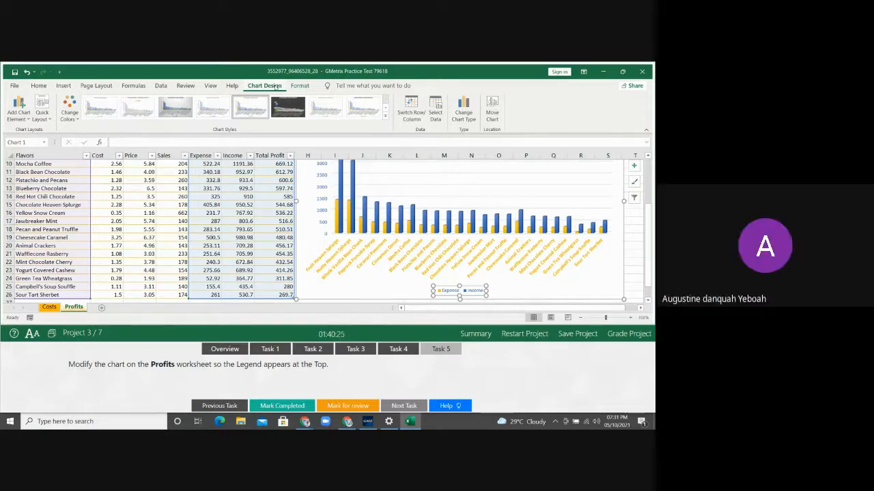
{"action": "left_click", "coordinate": [28, 119]}
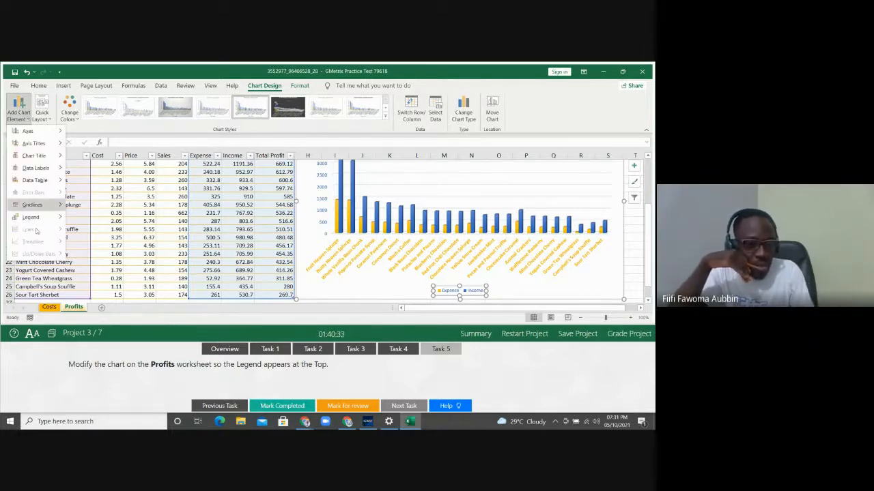
{"action": "mouse_move", "coordinate": [41, 219]}
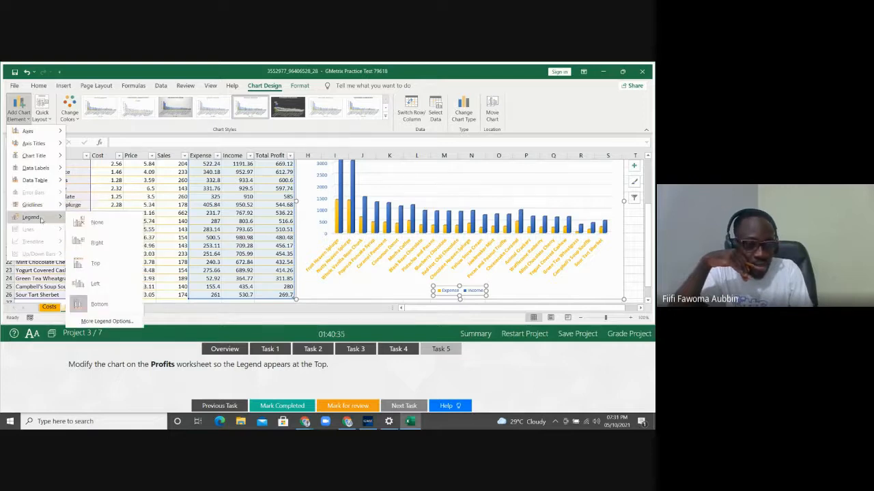
{"action": "left_click", "coordinate": [95, 264]}
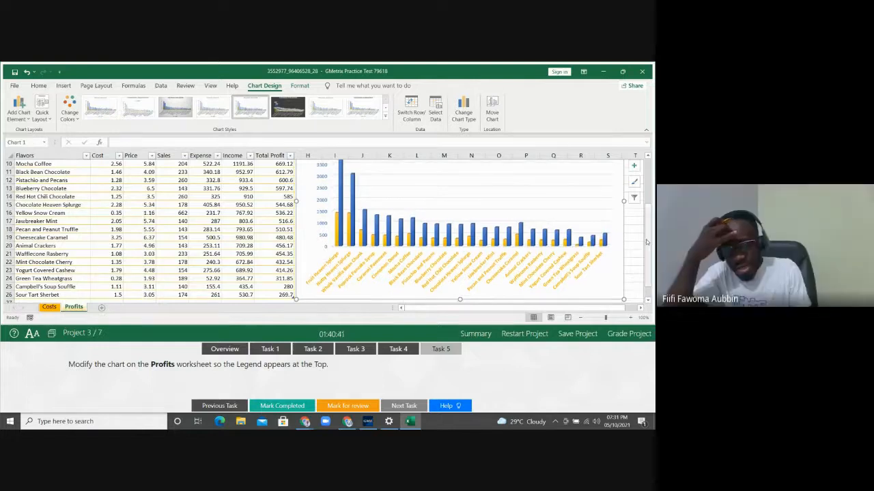
{"action": "left_click_drag", "start_coordinate": [646, 245], "coordinate": [651, 189]}
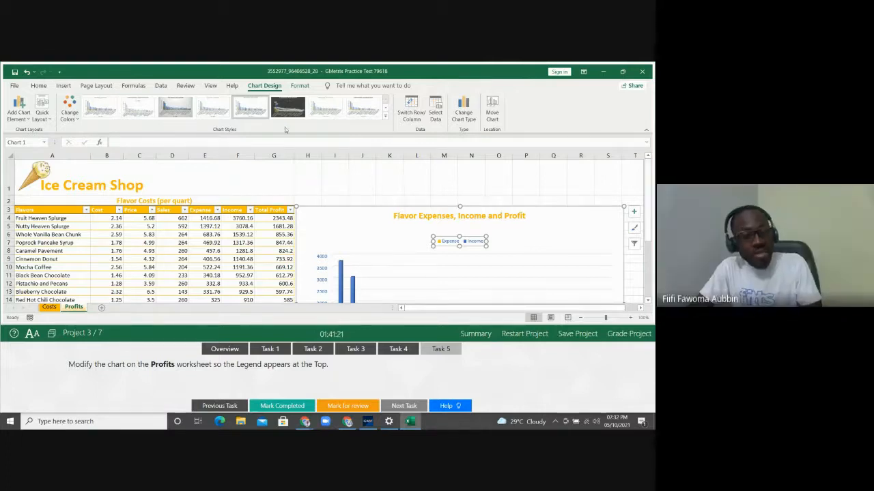
{"action": "left_click", "coordinate": [25, 117]}
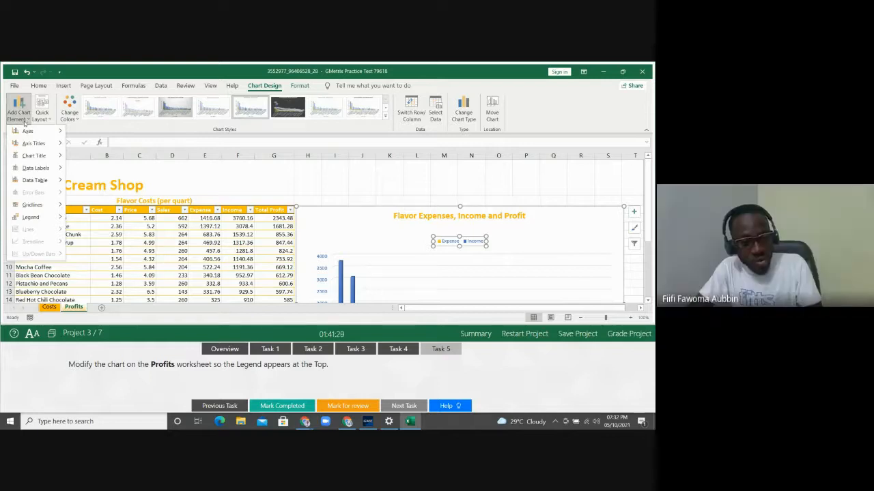
{"action": "mouse_move", "coordinate": [43, 218]}
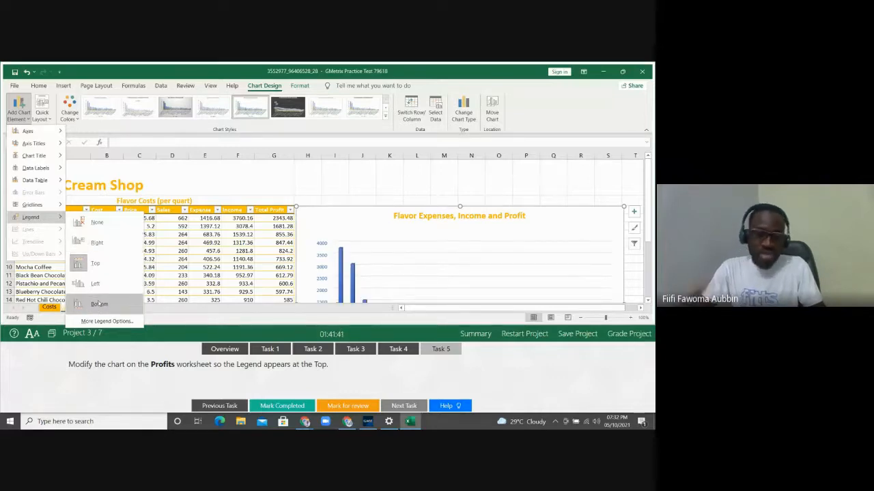
{"action": "left_click", "coordinate": [97, 264]}
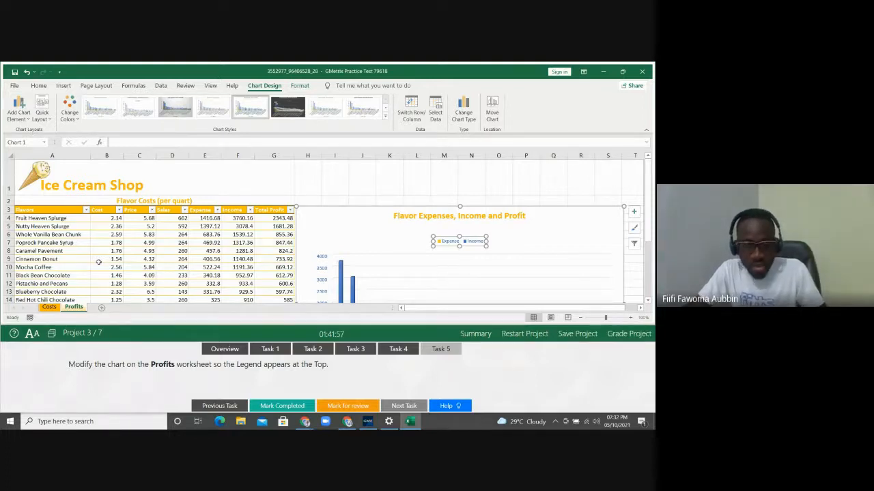
Grade the project with all five tasks correct and advance to Project 4, NetworkHardware
{"action": "left_click", "coordinate": [629, 334]}
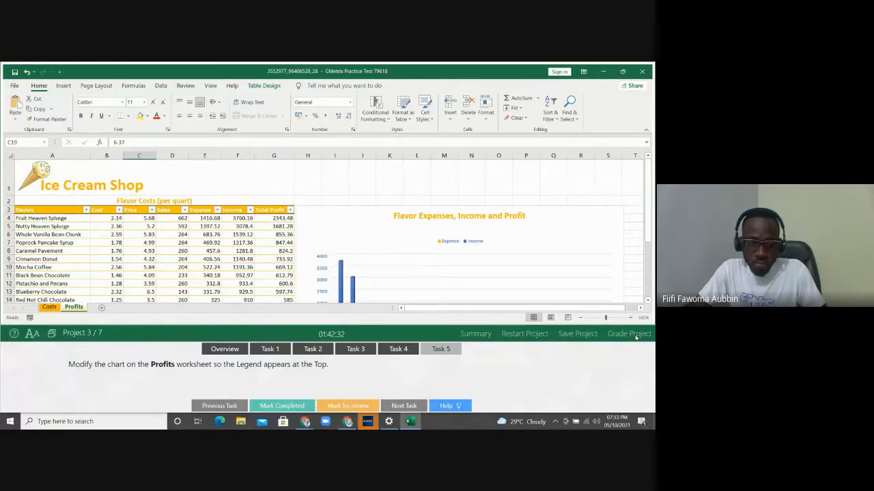
{"action": "left_click", "coordinate": [629, 334]}
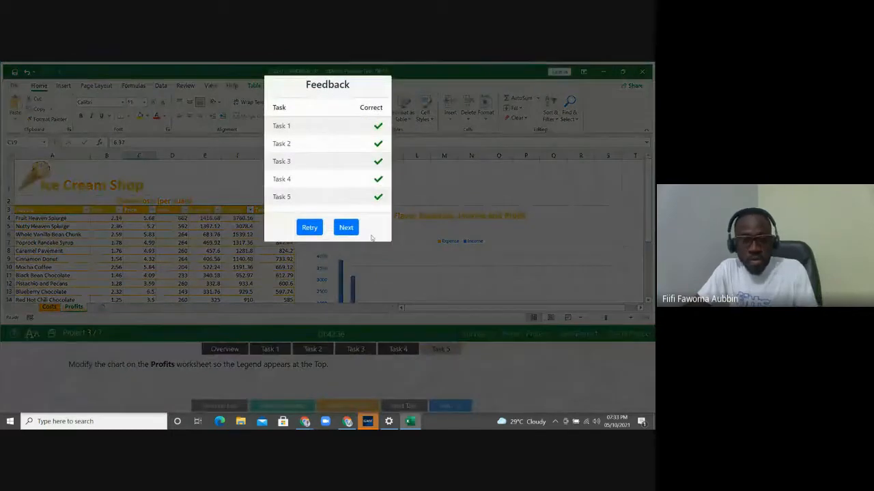
{"action": "left_click", "coordinate": [346, 228]}
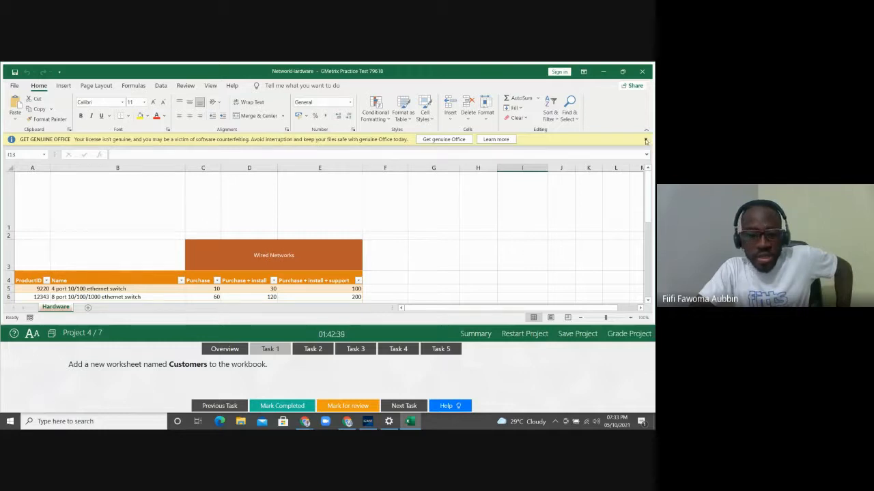
Dismiss the genuine-Office warning and read the Network Hardware project overview
{"action": "left_click", "coordinate": [646, 139]}
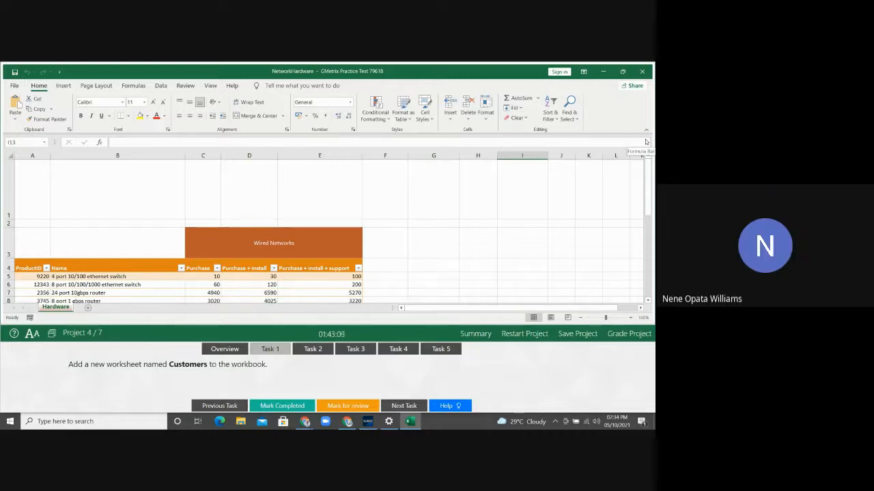
{"action": "left_click", "coordinate": [238, 350]}
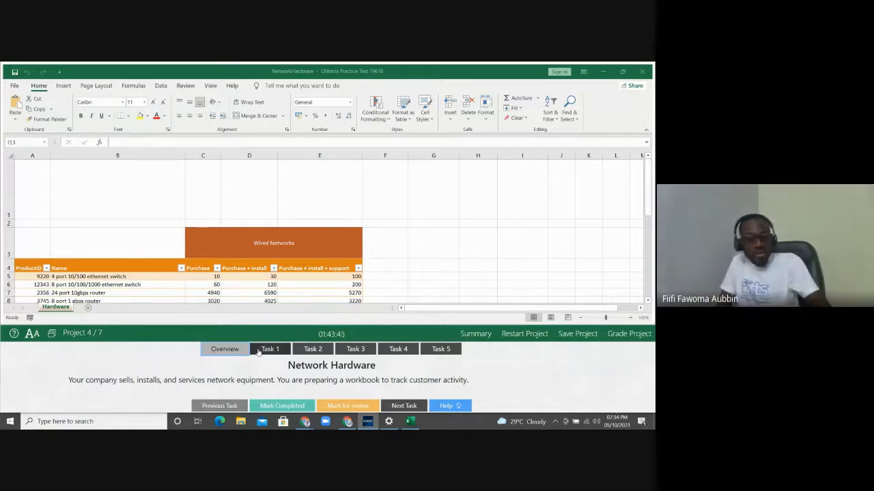
Show the Task 1 instruction for a Customers worksheet and open the Insert dropdown in Cells
{"action": "left_click", "coordinate": [266, 350]}
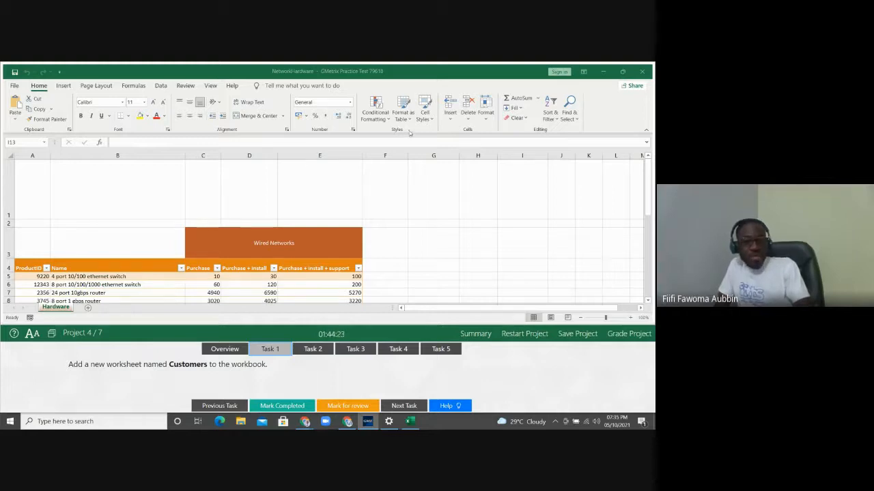
{"action": "left_click", "coordinate": [453, 120]}
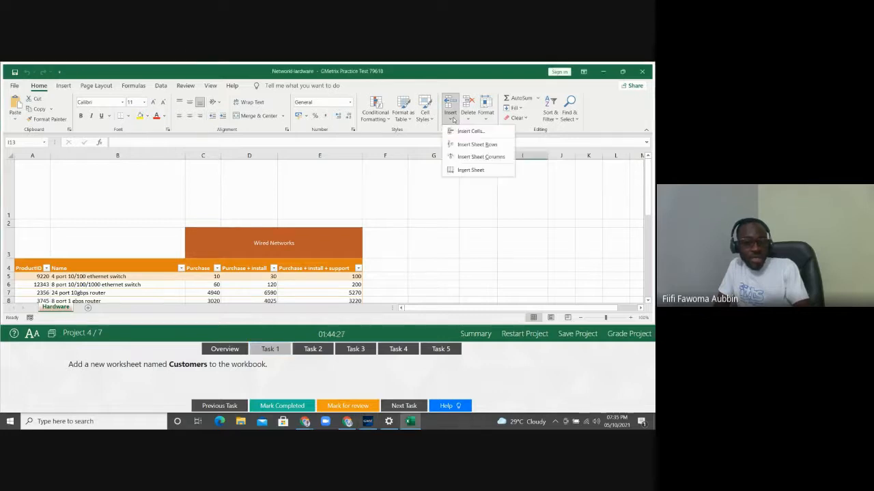
Insert a new worksheet and rename it Customers, ahead of the Hardware sheet
{"action": "left_click", "coordinate": [471, 170]}
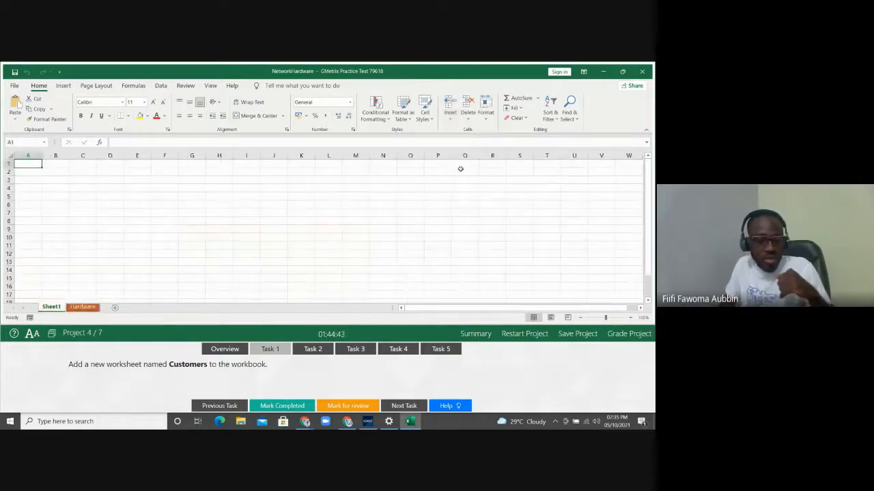
{"action": "double_click", "coordinate": [54, 307]}
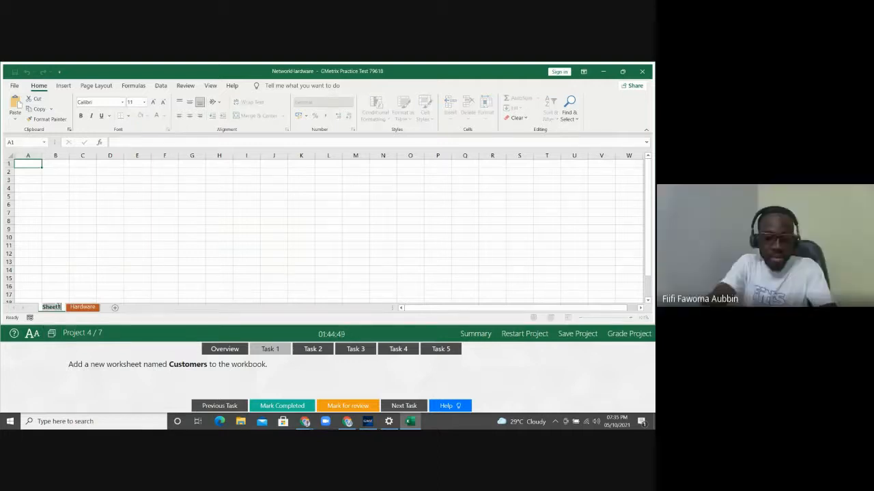
{"action": "type", "text": "Customers"}
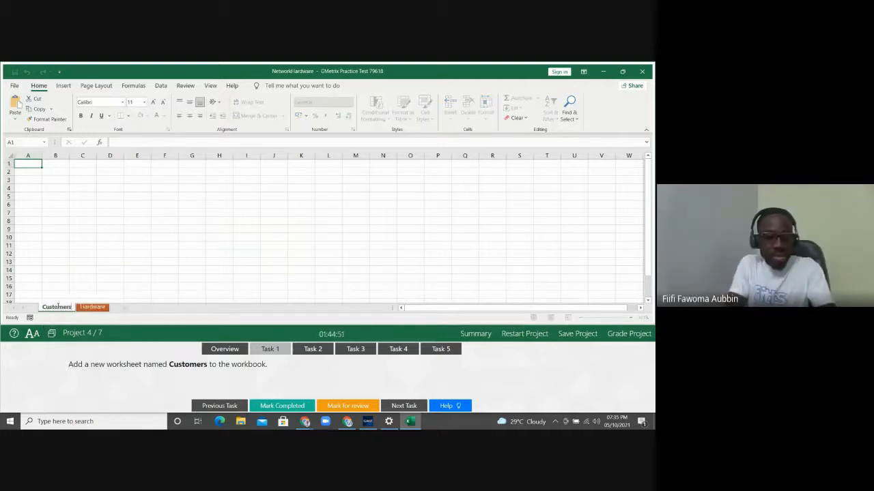
{"action": "left_click", "coordinate": [101, 269]}
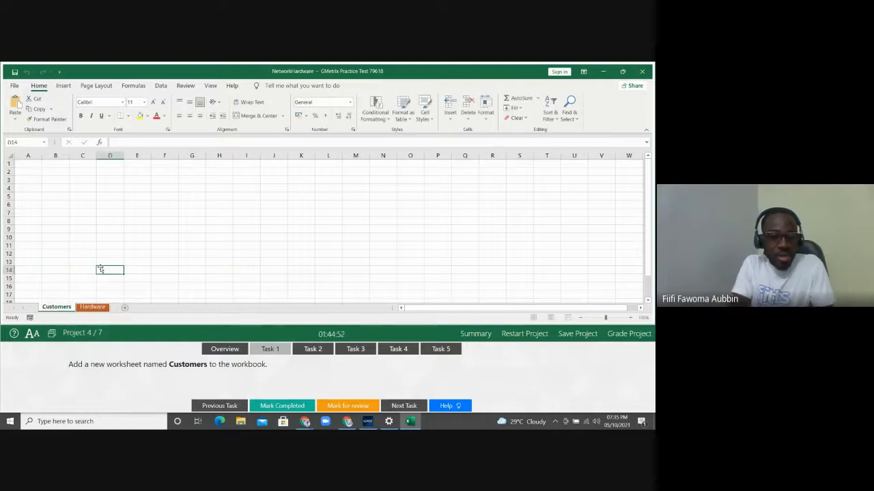
{"action": "left_click", "coordinate": [450, 120]}
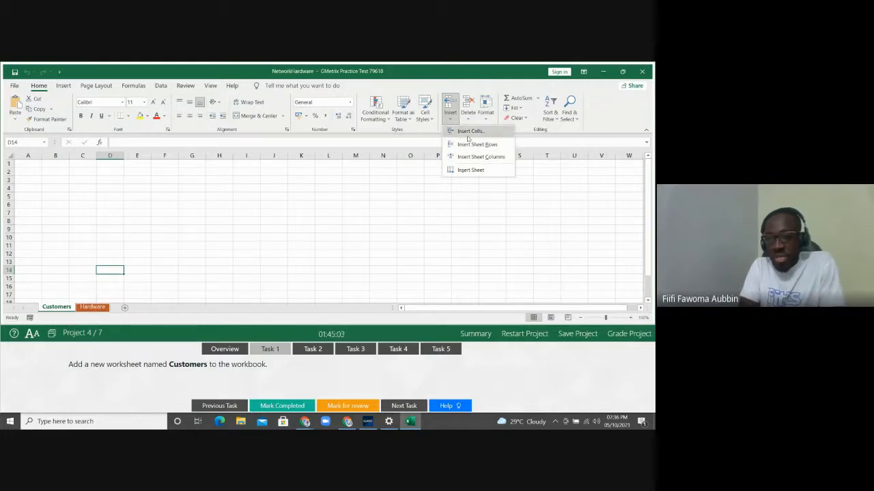
{"action": "left_click", "coordinate": [51, 308]}
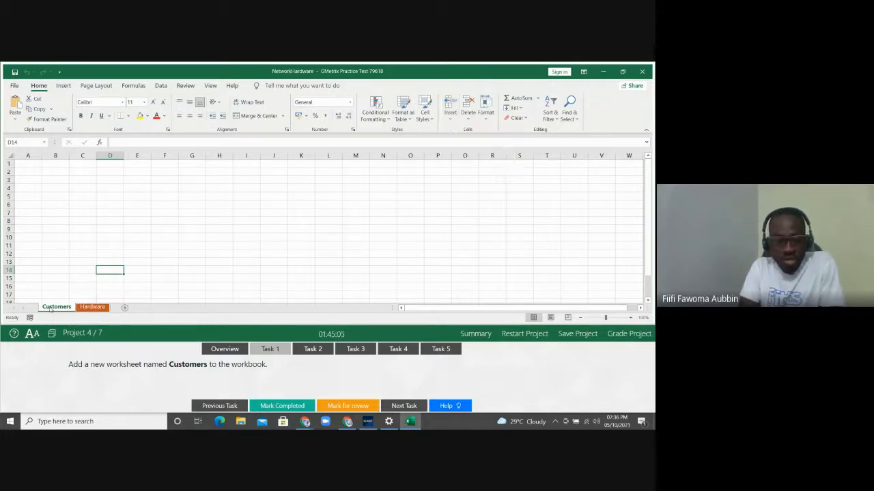
Go to Task 2 and inspect the Wired Networks table on the Hardware sheet
{"action": "left_click", "coordinate": [314, 350]}
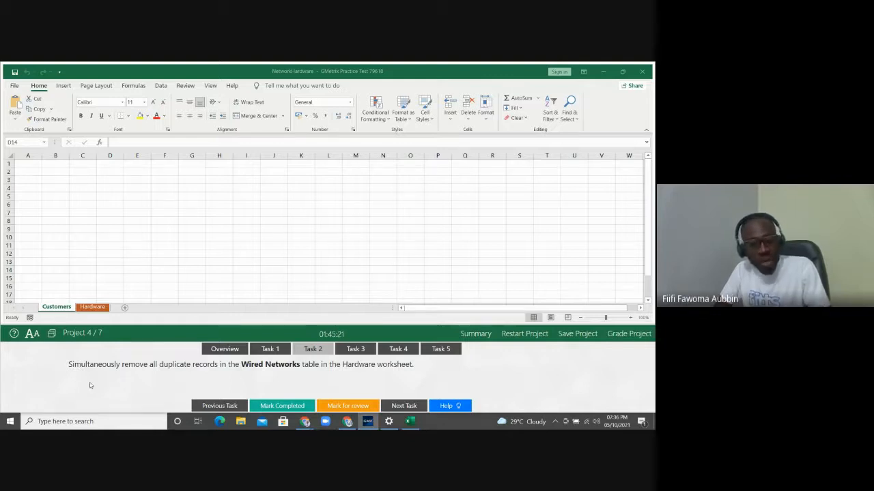
{"action": "left_click", "coordinate": [92, 308]}
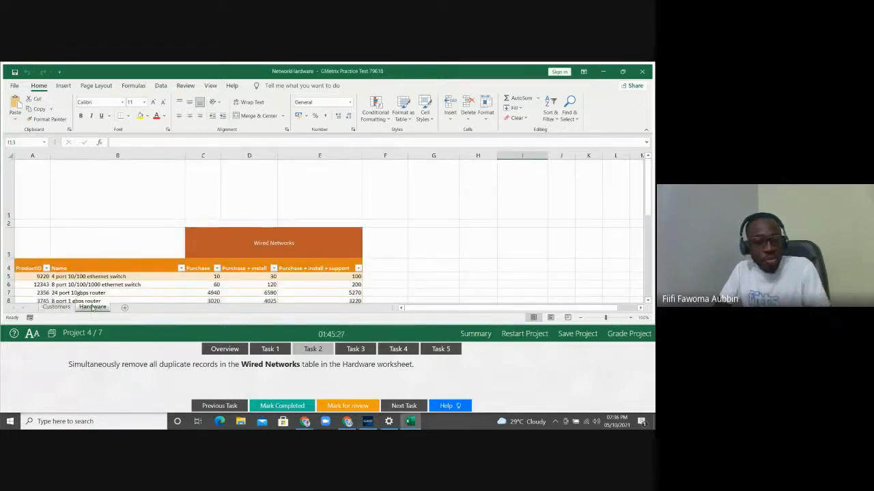
{"action": "left_click", "coordinate": [74, 285]}
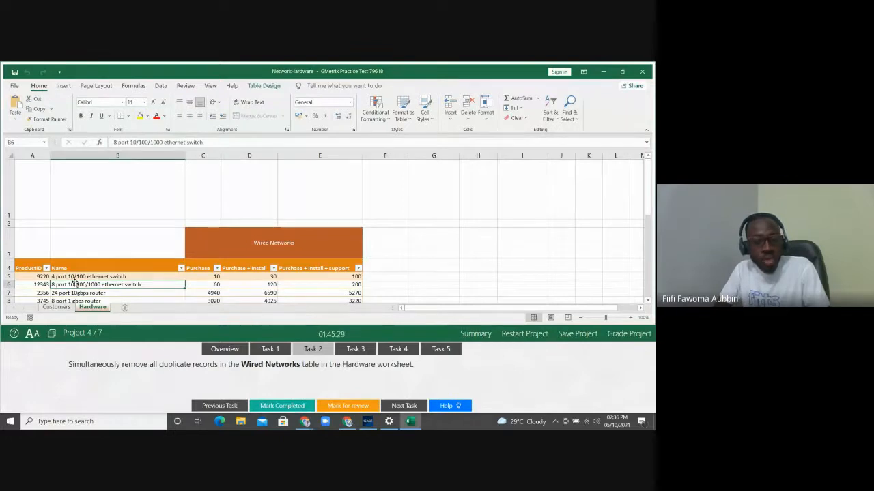
{"action": "left_click", "coordinate": [263, 237]}
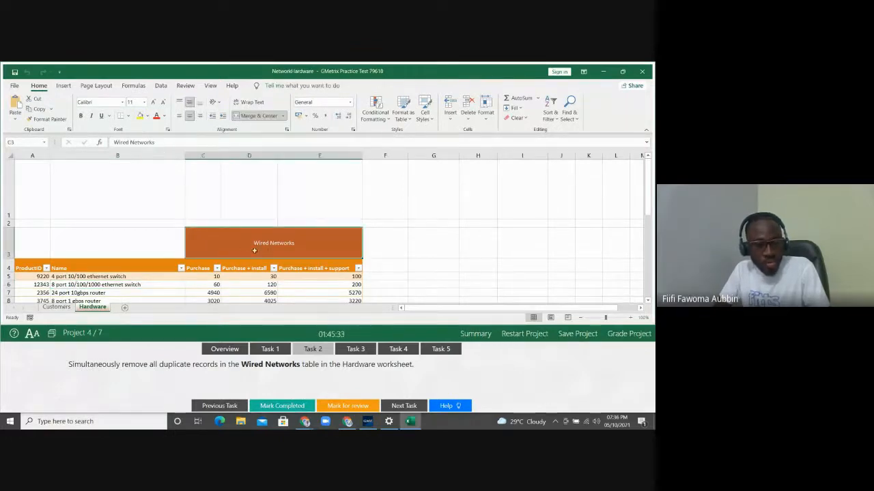
{"action": "left_click", "coordinate": [187, 286]}
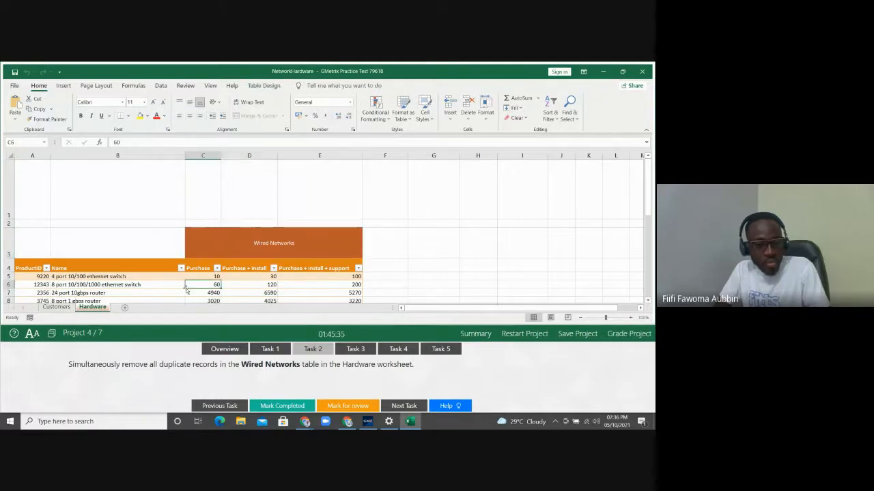
{"action": "left_click", "coordinate": [44, 142]}
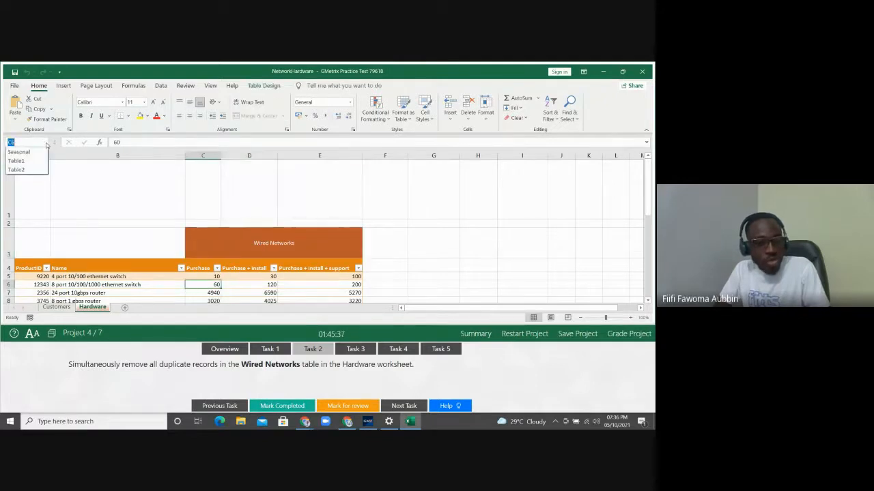
{"action": "left_click", "coordinate": [150, 292]}
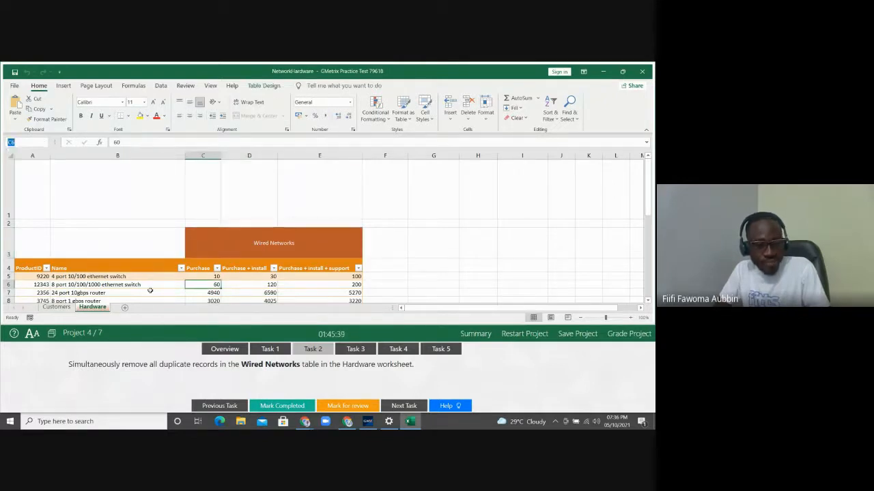
{"action": "left_click", "coordinate": [150, 292]}
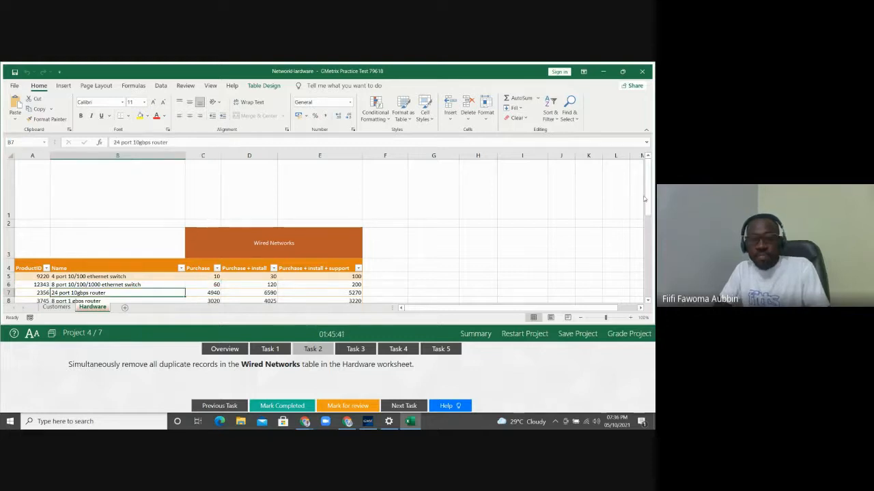
{"action": "left_click_drag", "start_coordinate": [648, 199], "coordinate": [646, 206]}
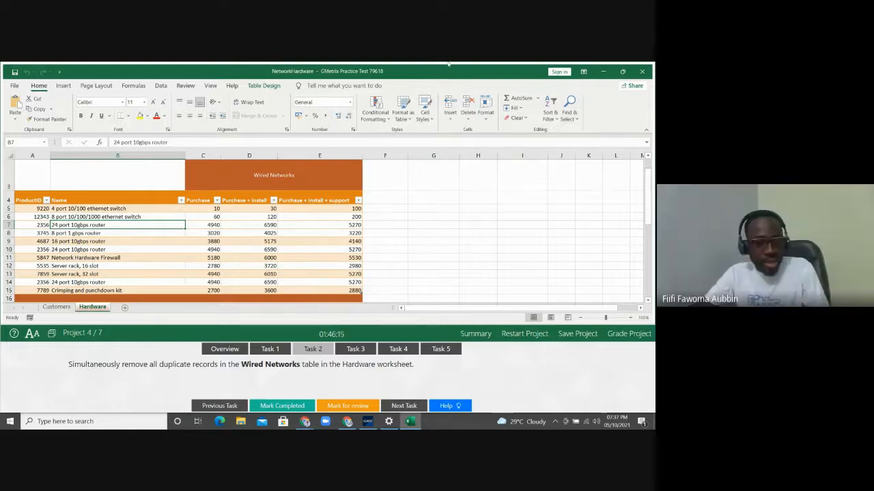
Remove duplicate records from the Wired Networks table across all columns, leaving rows 5–13
{"action": "left_click", "coordinate": [159, 87]}
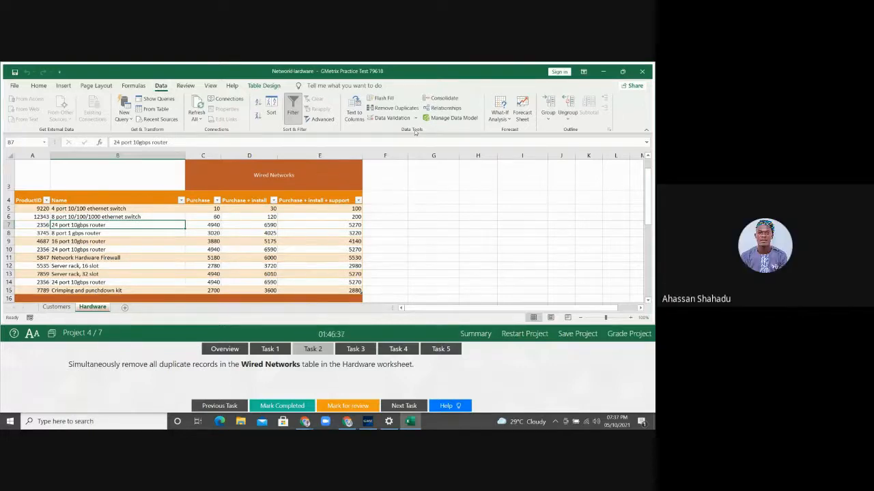
{"action": "left_click", "coordinate": [386, 109]}
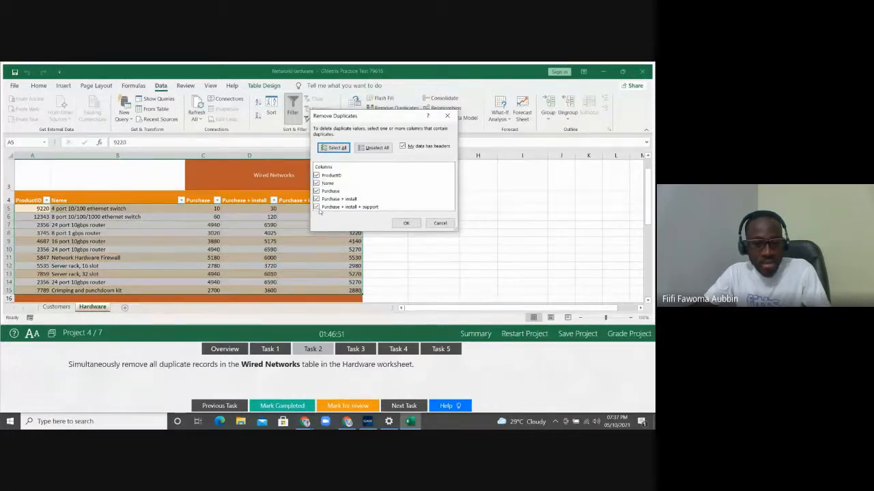
{"action": "left_click", "coordinate": [405, 224]}
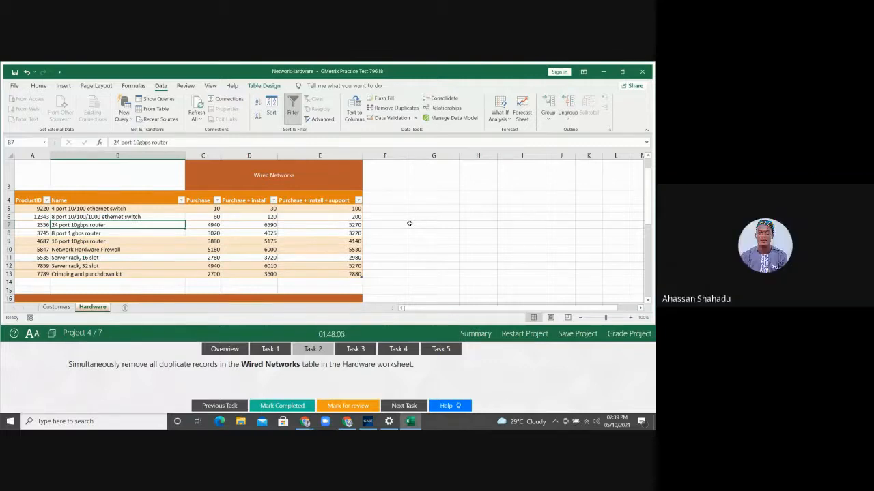
Show Task 3, importing NetworkTopology.png at cell A1 of Hardware
{"action": "left_click", "coordinate": [354, 350]}
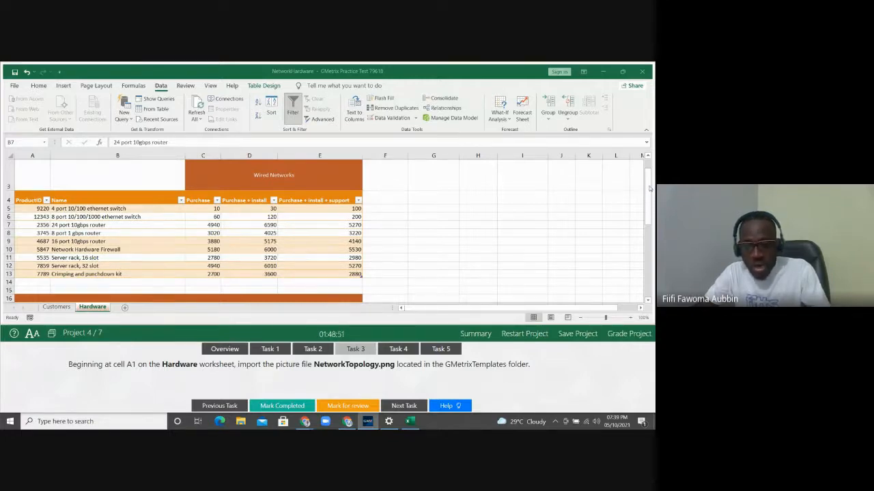
Select cell A1 on the Hardware sheet and open the Insert > Pictures source choices
{"action": "scroll", "coordinate": [650, 189], "scroll_direction": "up", "scroll_amount": 1}
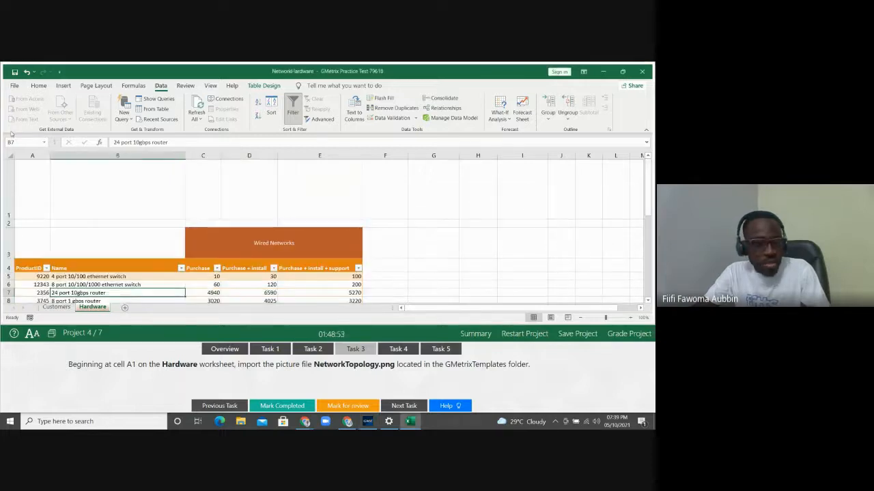
{"action": "left_click", "coordinate": [34, 197]}
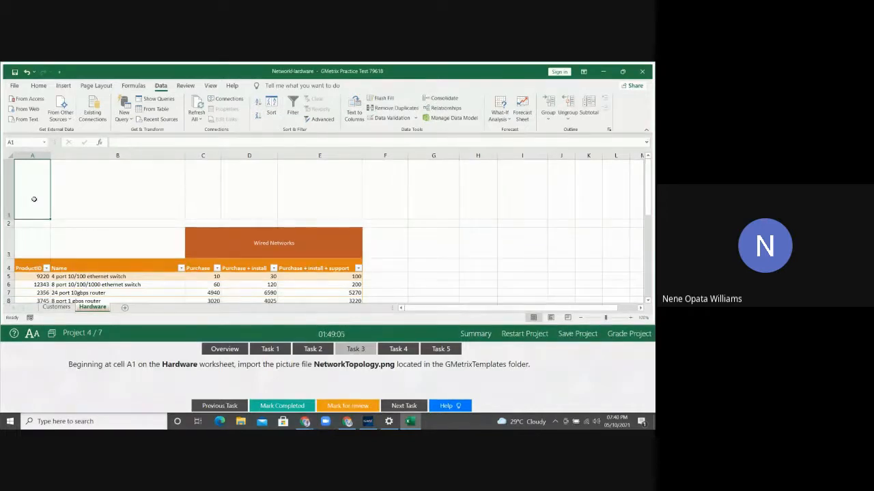
{"action": "left_click", "coordinate": [63, 86]}
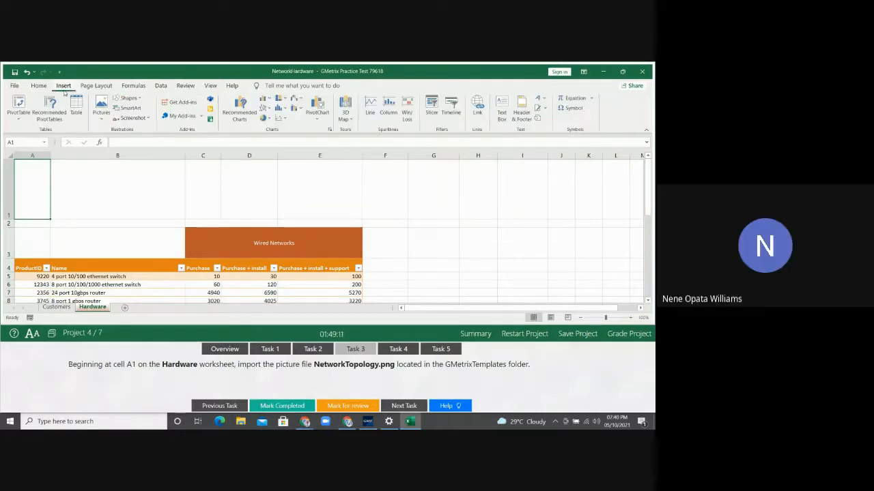
{"action": "left_click", "coordinate": [100, 117]}
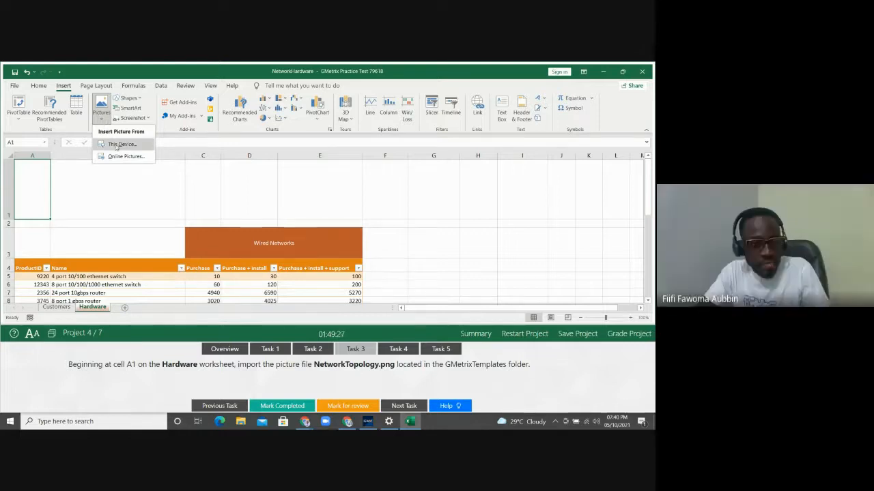
Insert the NetworkTopology picture from Documents\GMetrixTemplates into the Hardware sheet, then go to Task 4
{"action": "left_click", "coordinate": [117, 145]}
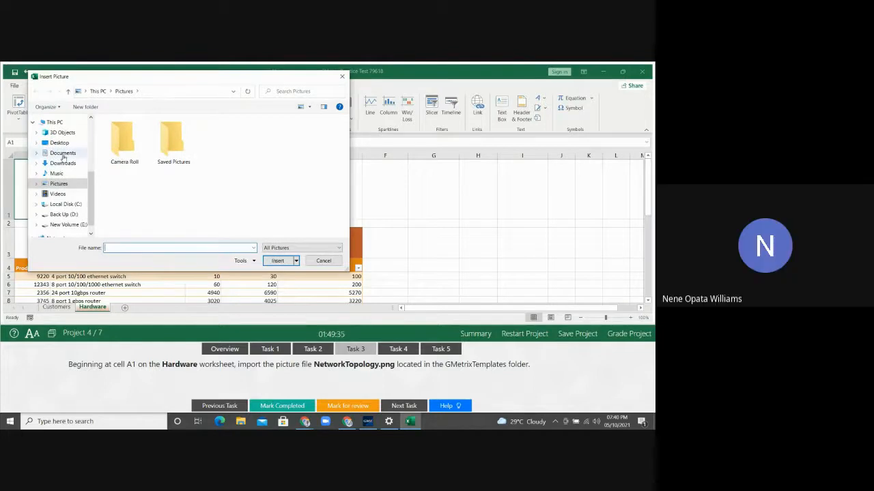
{"action": "left_click", "coordinate": [63, 154]}
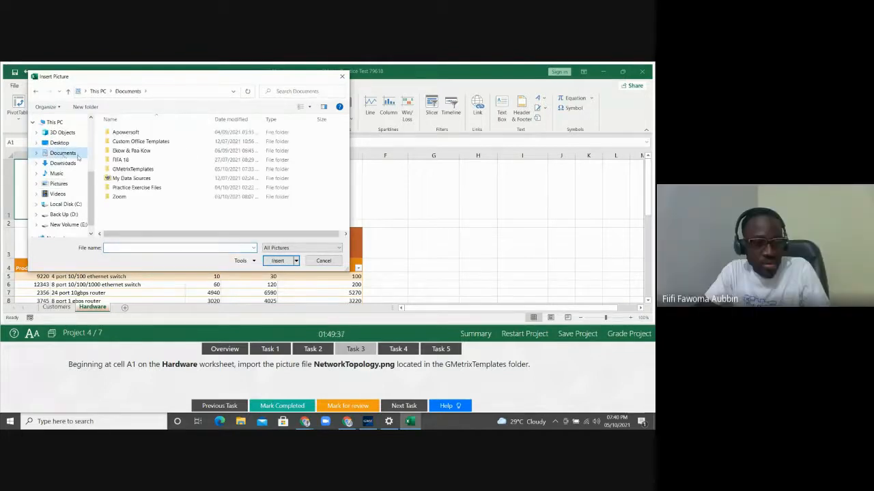
{"action": "double_click", "coordinate": [121, 170]}
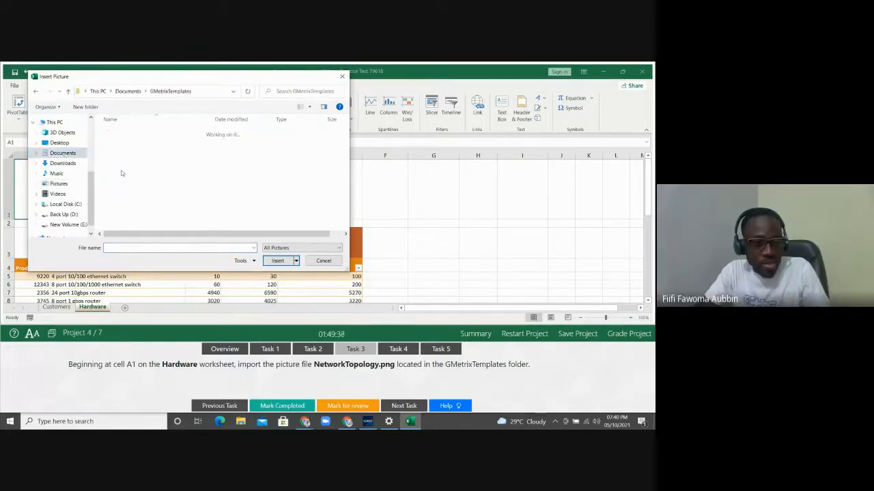
{"action": "left_click", "coordinate": [124, 156]}
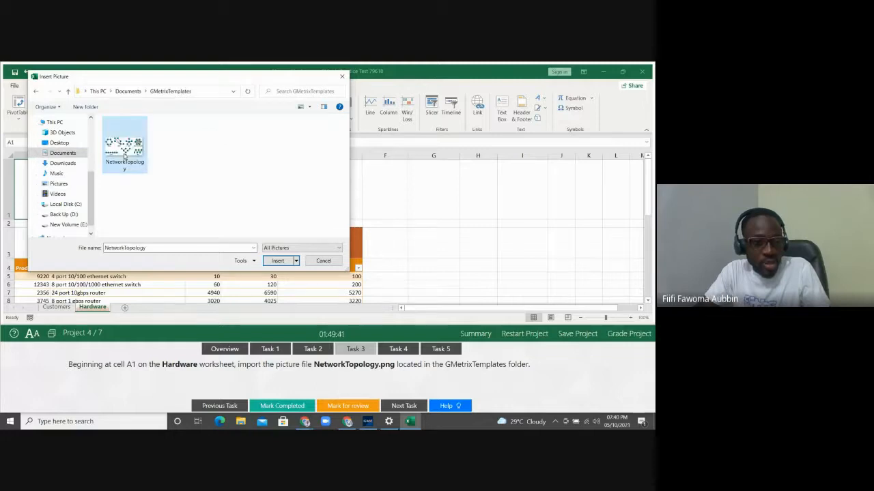
{"action": "left_click", "coordinate": [275, 261]}
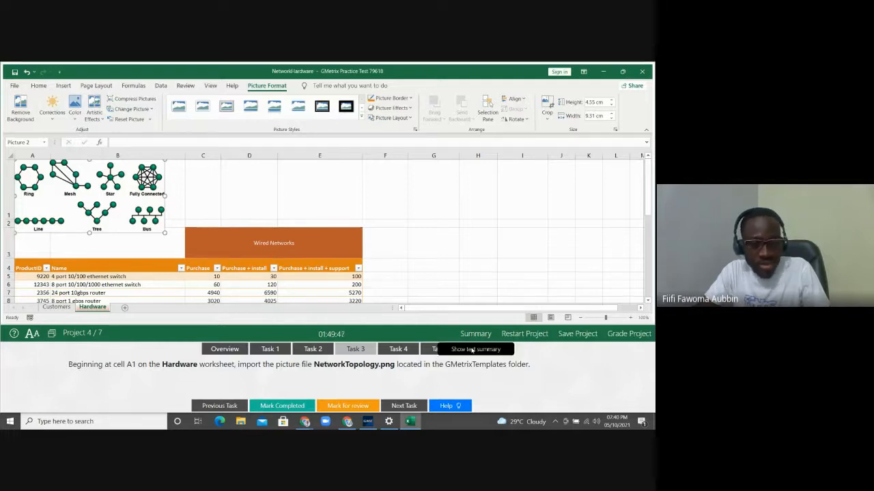
{"action": "left_click", "coordinate": [400, 348]}
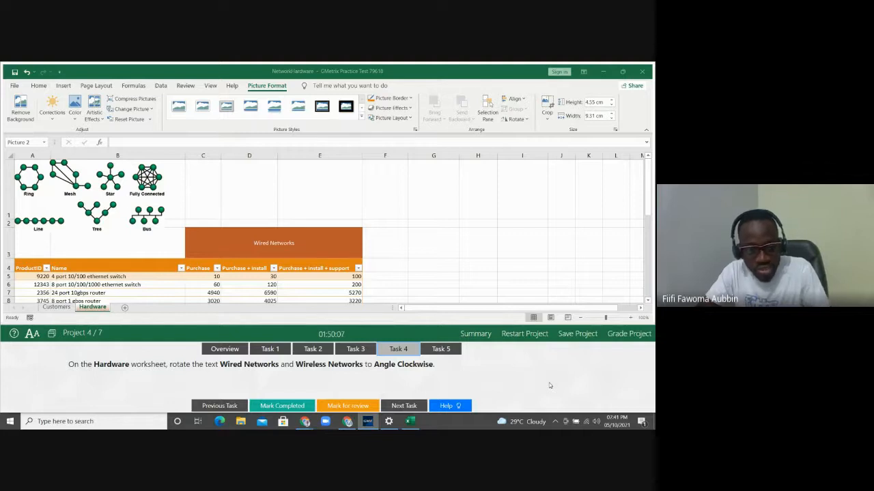
{"action": "left_click", "coordinate": [303, 237]}
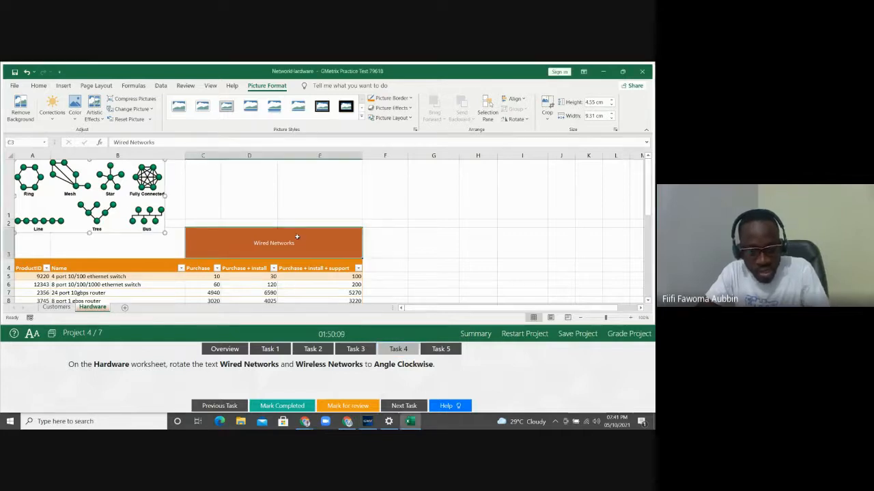
{"action": "left_click_drag", "start_coordinate": [646, 202], "coordinate": [645, 241]}
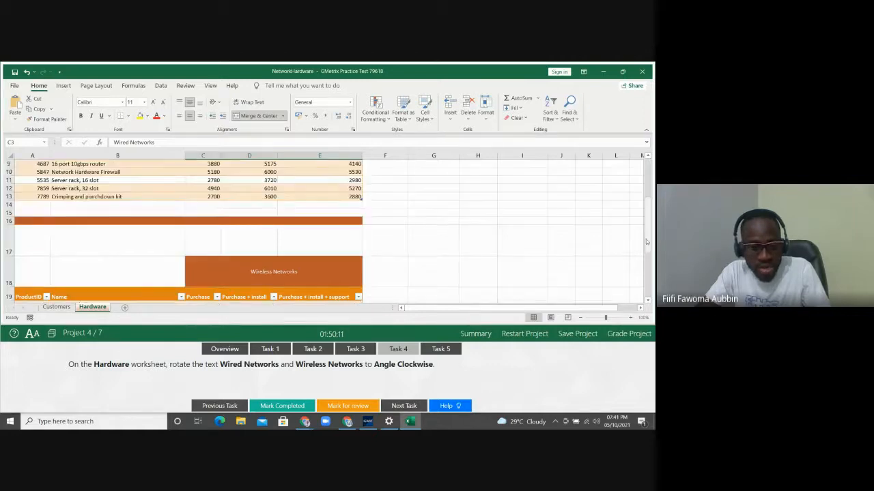
{"action": "left_click", "coordinate": [306, 271]}
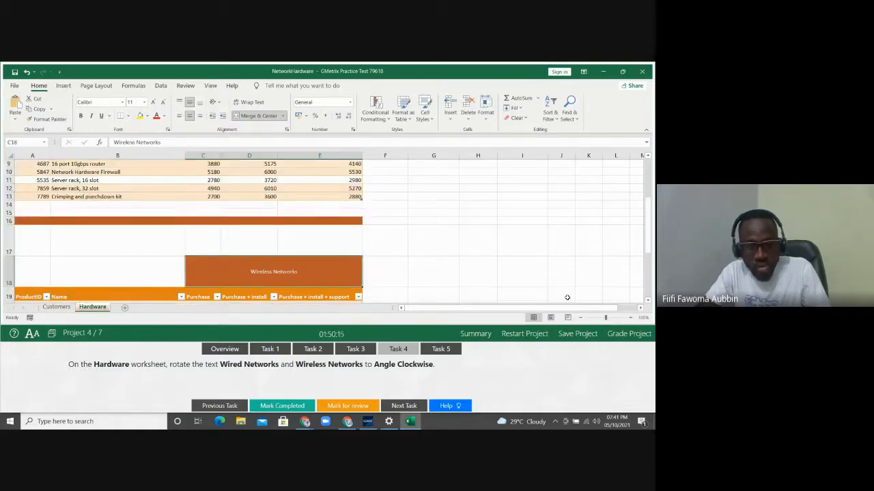
{"action": "left_click_drag", "start_coordinate": [648, 237], "coordinate": [647, 199]}
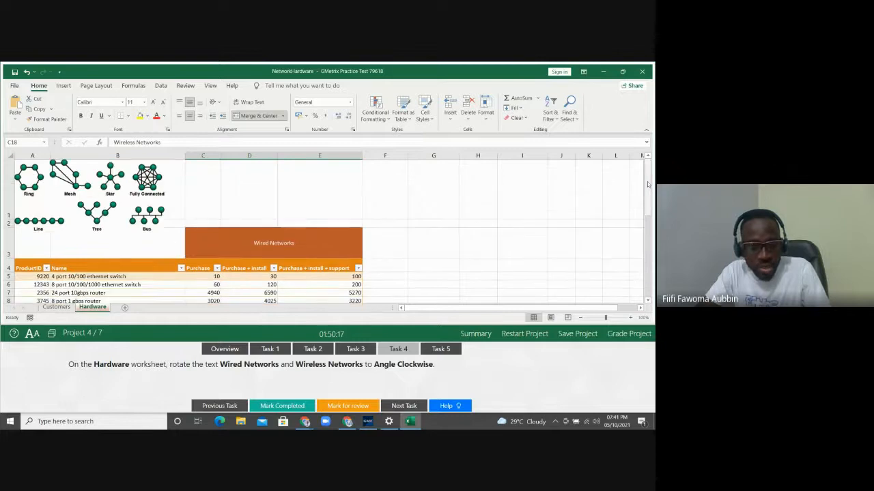
{"action": "left_click", "coordinate": [258, 237]}
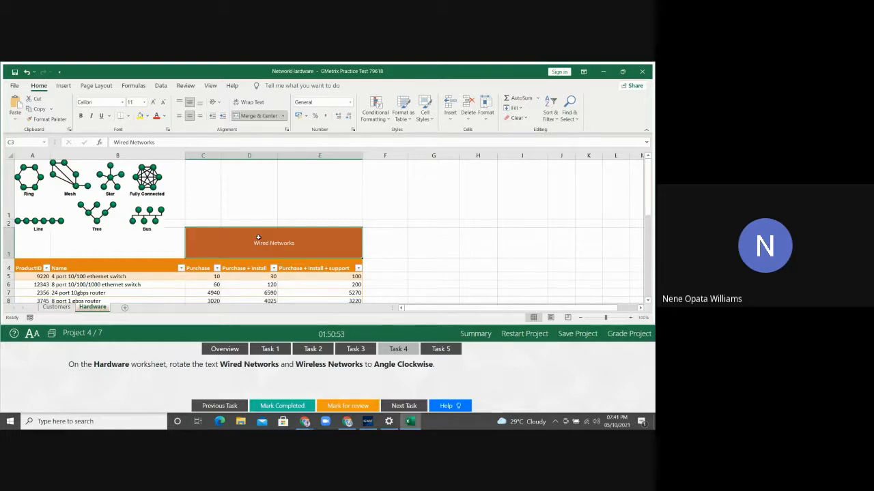
Rotate the Wired Networks heading to Angle Clockwise, then select the Wireless Networks heading's orientation options
{"action": "left_click", "coordinate": [214, 103]}
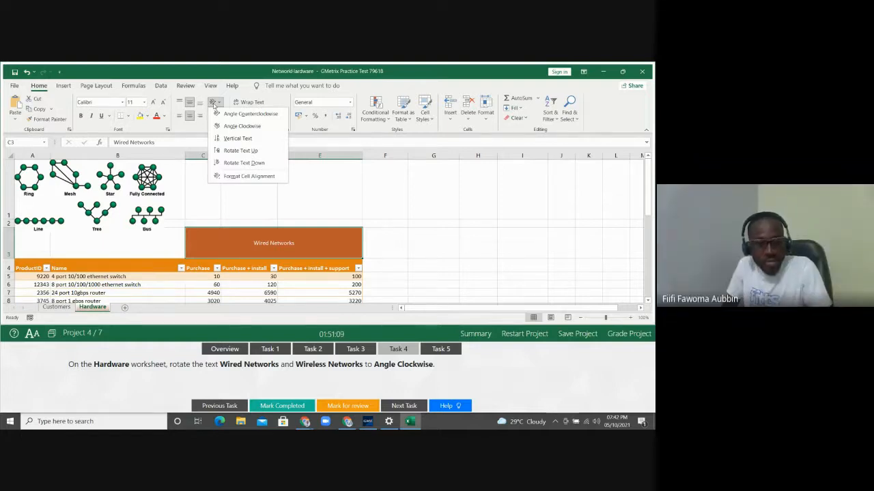
{"action": "left_click", "coordinate": [242, 126]}
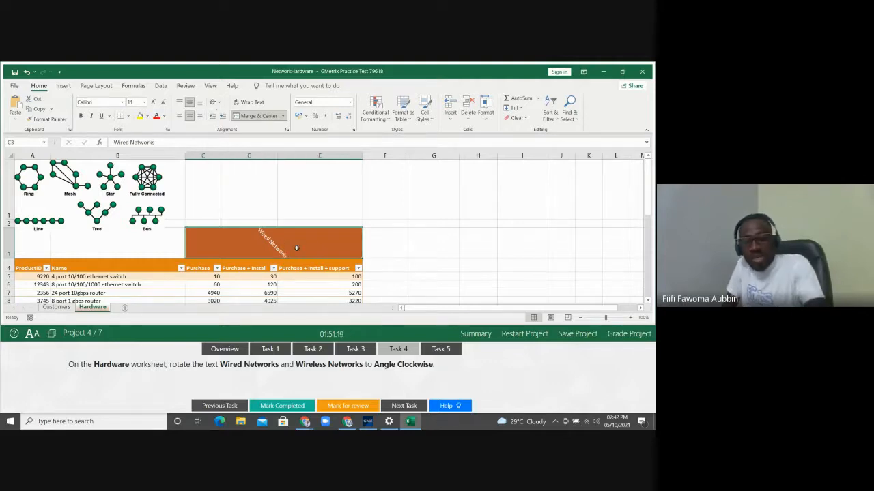
{"action": "key", "text": "Down"}
{"action": "key", "text": "Down"}
{"action": "key", "text": "Down"}
{"action": "key", "text": "Down"}
{"action": "key", "text": "Down"}
{"action": "key", "text": "Down"}
{"action": "key", "text": "Down"}
{"action": "key", "text": "Down"}
{"action": "key", "text": "Down"}
{"action": "key", "text": "Down"}
{"action": "key", "text": "Down"}
{"action": "key", "text": "Down"}
{"action": "key", "text": "Down"}
{"action": "key", "text": "Down"}
{"action": "key", "text": "Down"}
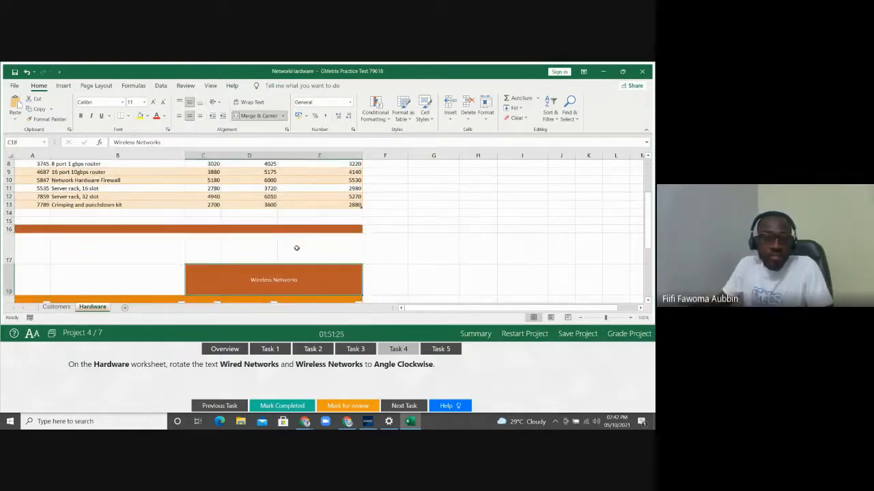
{"action": "left_click", "coordinate": [214, 104]}
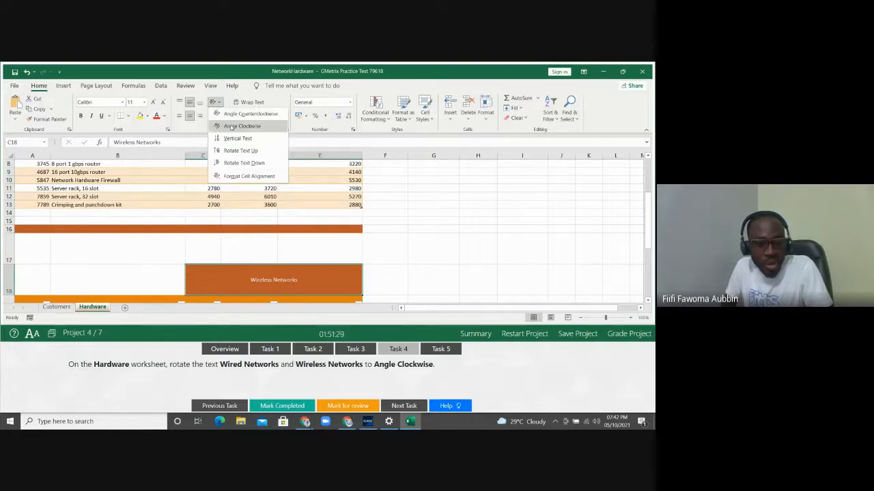
Rotate the Wireless Networks heading to Angle Clockwise, deselect it, and move on to Task 5
{"action": "left_click", "coordinate": [232, 127]}
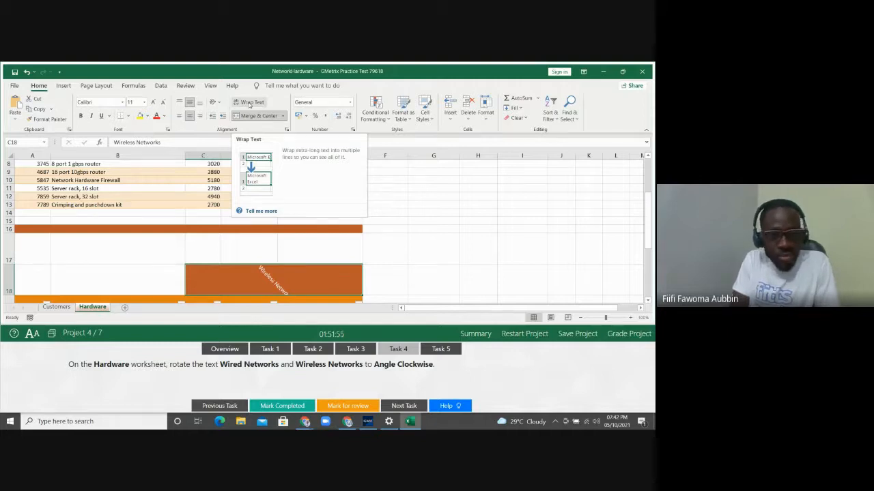
{"action": "left_click", "coordinate": [432, 181]}
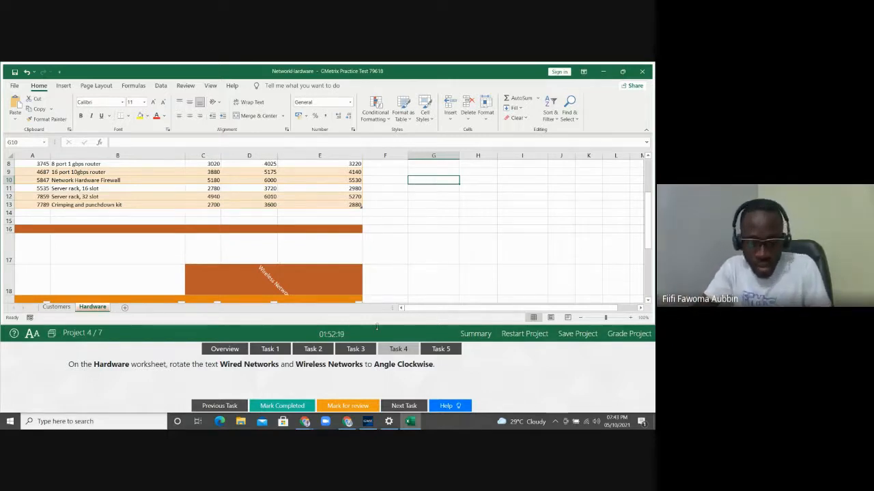
{"action": "left_click", "coordinate": [440, 350]}
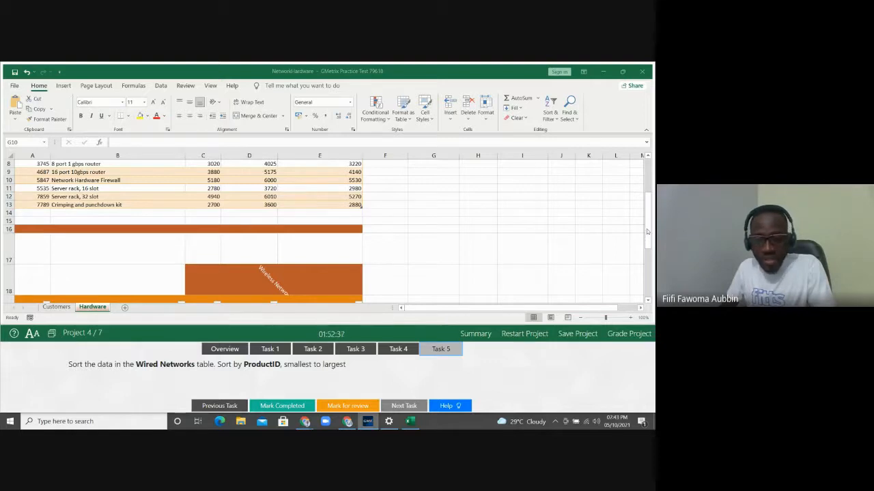
Sort the Wired Networks table by ProductID smallest to largest, so it starts 2356, 3745, 4687
{"action": "left_click_drag", "start_coordinate": [646, 229], "coordinate": [647, 195]}
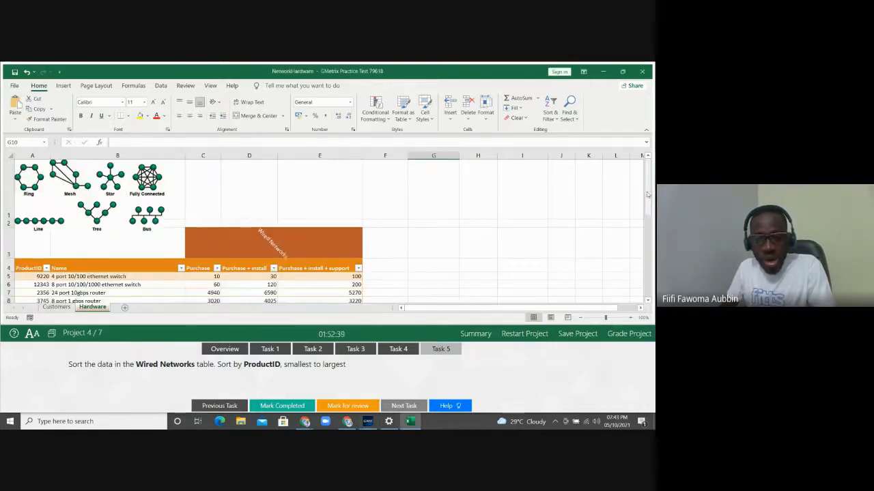
{"action": "left_click", "coordinate": [54, 286]}
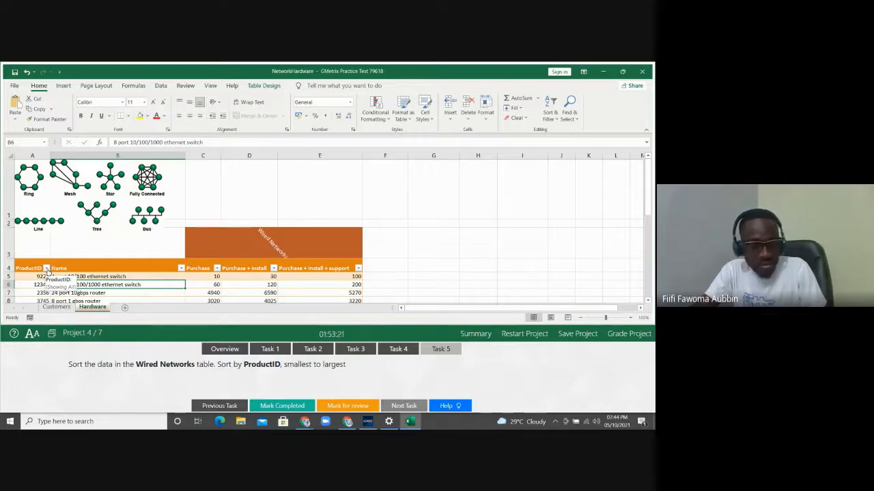
{"action": "left_click", "coordinate": [46, 269]}
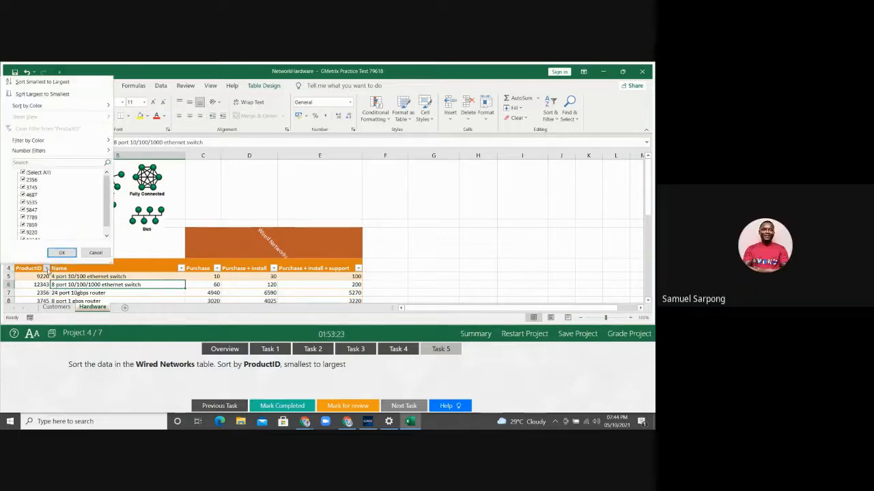
{"action": "left_click", "coordinate": [63, 82]}
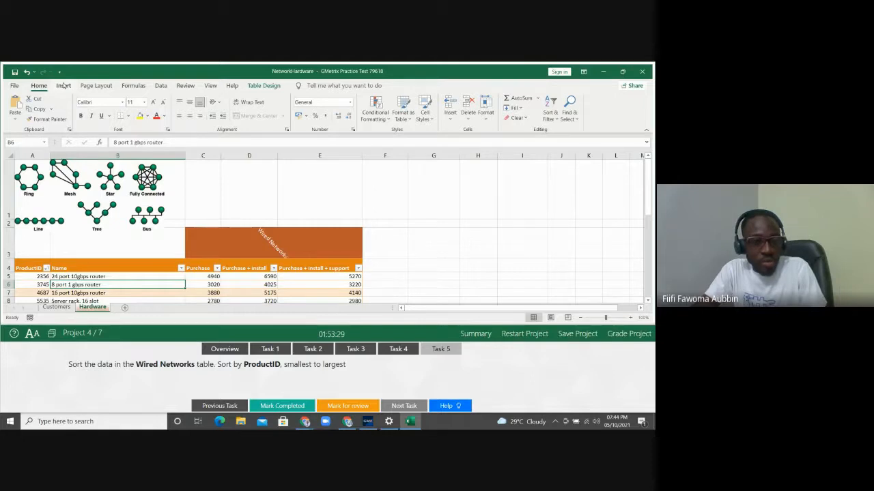
{"action": "left_click", "coordinate": [161, 86]}
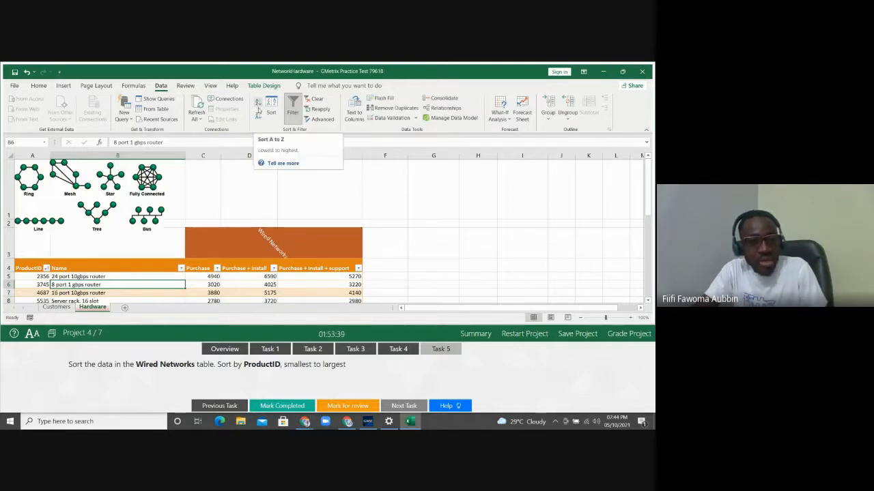
{"action": "left_click", "coordinate": [271, 110]}
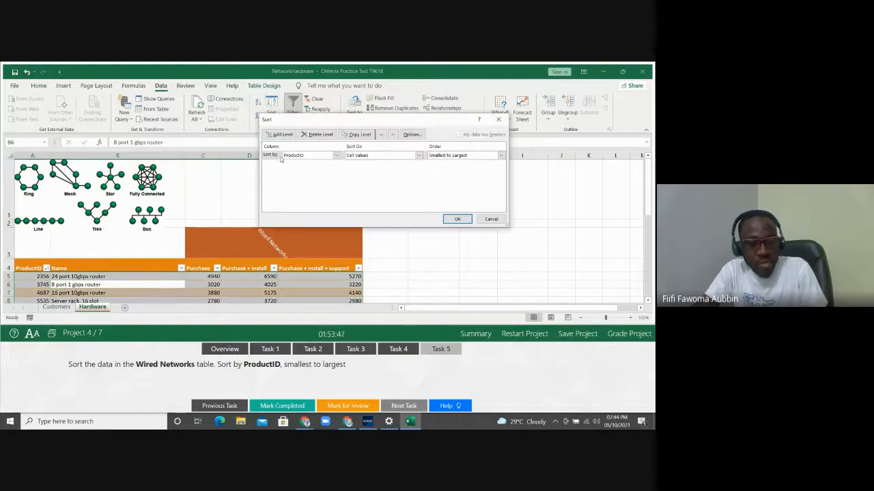
{"action": "left_click", "coordinate": [335, 156]}
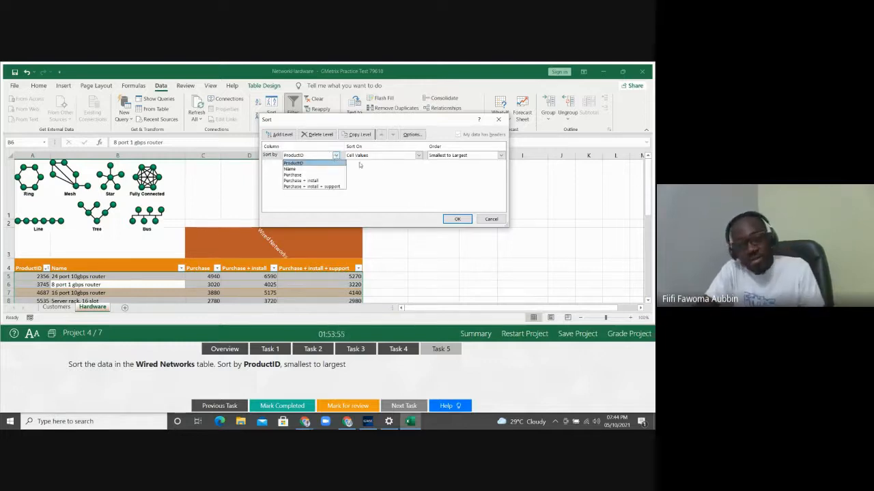
{"action": "left_click", "coordinate": [381, 172]}
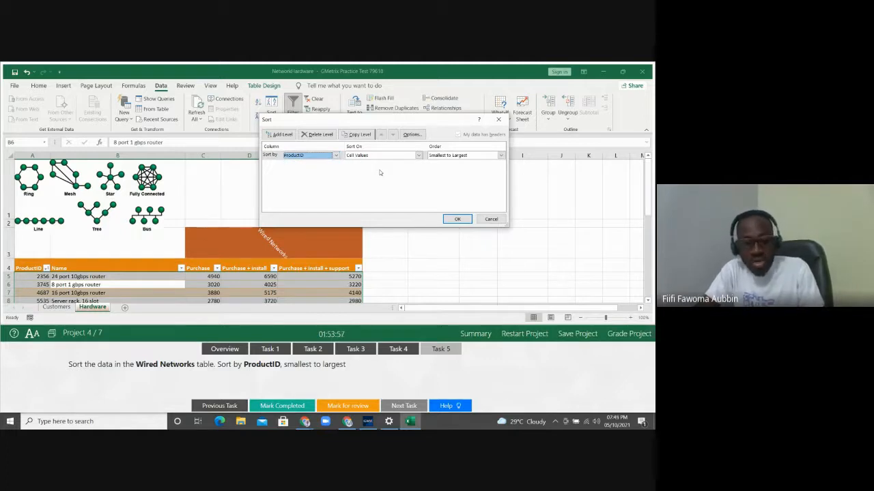
{"action": "left_click", "coordinate": [491, 219]}
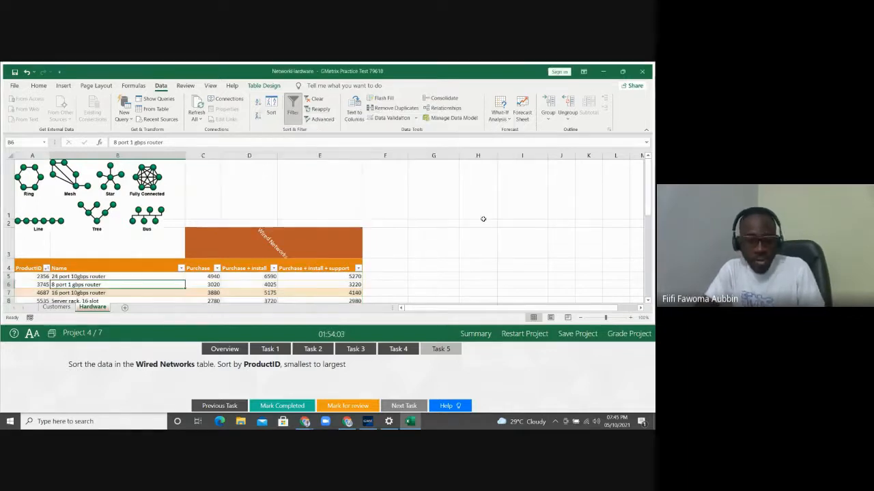
Grade Project 4 and continue to Project 5's BikeSales workbook
{"action": "left_click", "coordinate": [623, 338]}
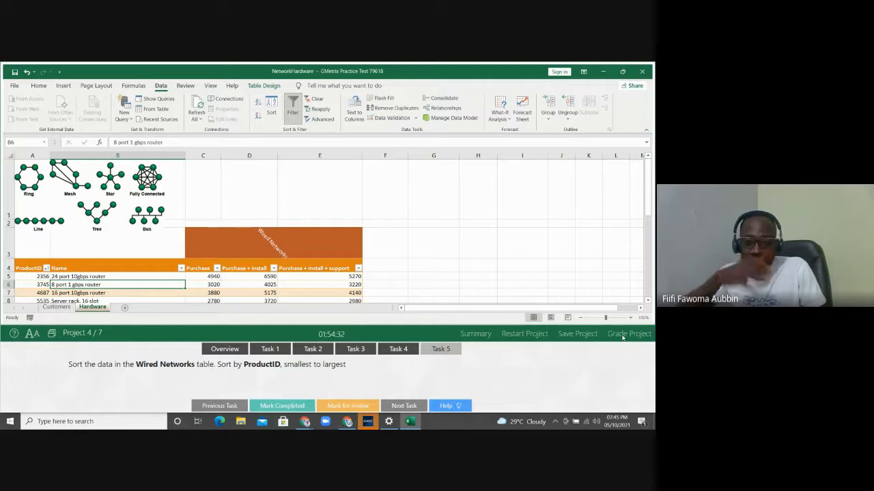
{"action": "left_click", "coordinate": [623, 336]}
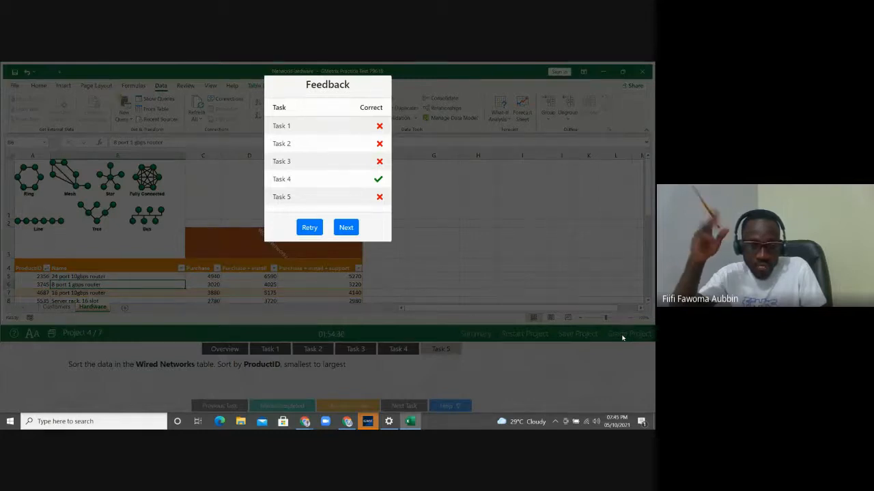
{"action": "left_click", "coordinate": [345, 230]}
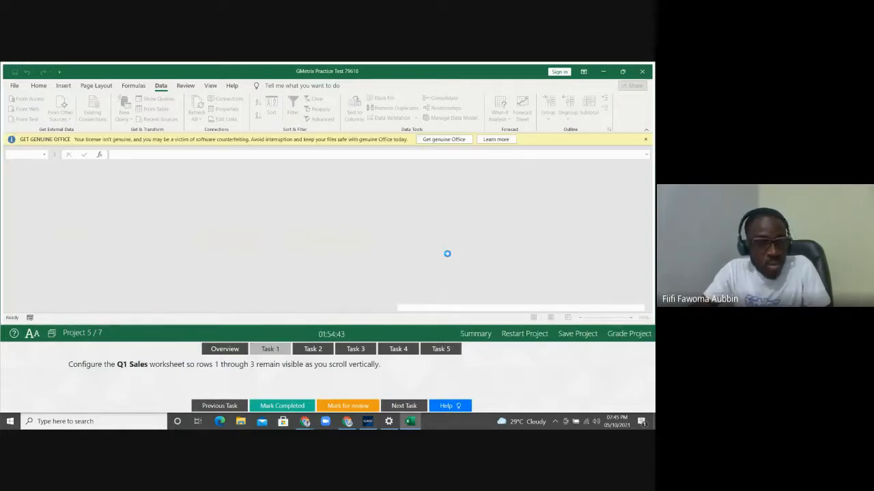
{"action": "left_click", "coordinate": [644, 140]}
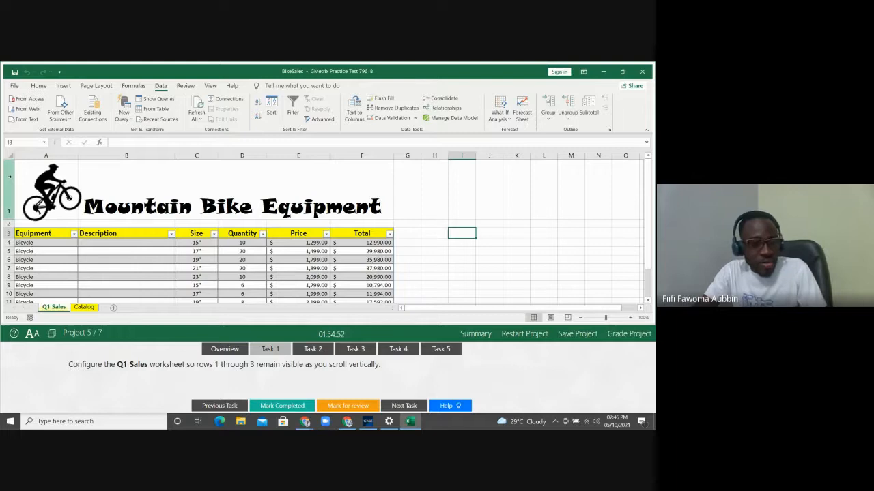
{"action": "left_click_drag", "start_coordinate": [8, 179], "coordinate": [3, 235]}
{"action": "left_click", "coordinate": [22, 243]}
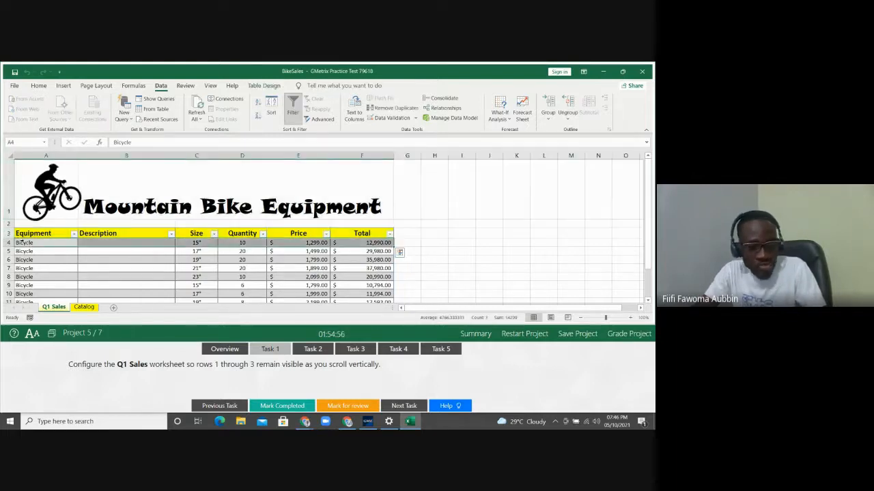
{"action": "key", "text": "Down"}
{"action": "key", "text": "Down"}
{"action": "key", "text": "Down"}
{"action": "key", "text": "Down"}
{"action": "key", "text": "Down"}
{"action": "key", "text": "Down"}
{"action": "key", "text": "Down"}
{"action": "key", "text": "Down"}
{"action": "key", "text": "Down"}
{"action": "key", "text": "Down"}
{"action": "key", "text": "Down"}
{"action": "key", "text": "Down"}
{"action": "key", "text": "Down"}
{"action": "key", "text": "Down"}
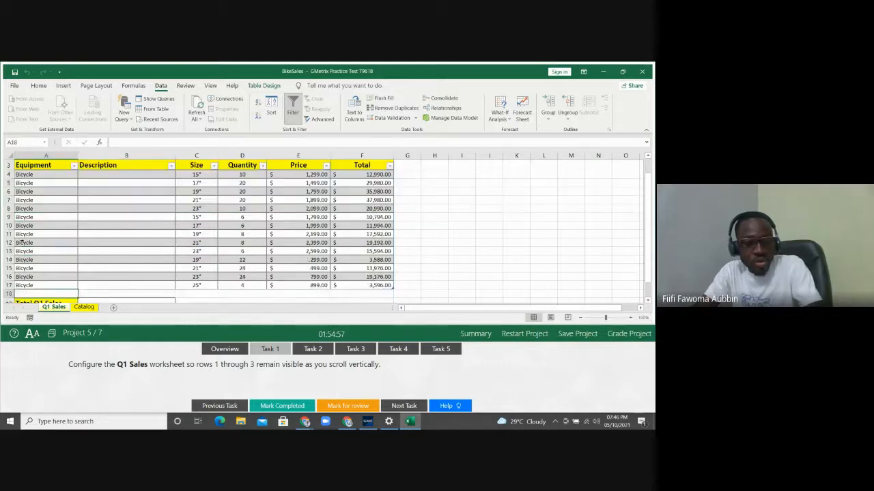
{"action": "key", "text": "Down"}
{"action": "key", "text": "Down"}
{"action": "key", "text": "Down"}
{"action": "key", "text": "Down"}
{"action": "key", "text": "Down"}
{"action": "key", "text": "Down"}
{"action": "key", "text": "Down"}
{"action": "key", "text": "Down"}
{"action": "key", "text": "Down"}
{"action": "key", "text": "Down"}
{"action": "key", "text": "Down"}
{"action": "key", "text": "Down"}
{"action": "key", "text": "Down"}
{"action": "key", "text": "Down"}
{"action": "key", "text": "Down"}
{"action": "key", "text": "Down"}
{"action": "key", "text": "Down"}
{"action": "key", "text": "Down"}
{"action": "key", "text": "Down"}
{"action": "key", "text": "Down"}
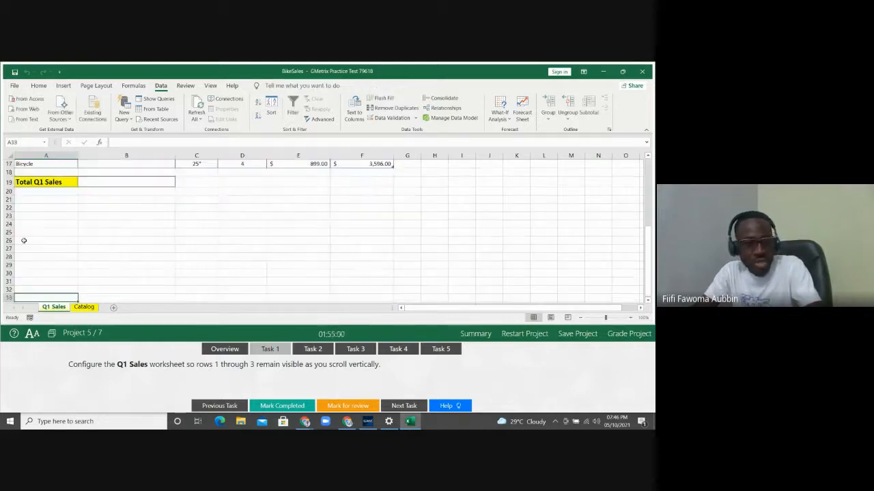
{"action": "key", "text": "Up"}
{"action": "key", "text": "Up"}
{"action": "key", "text": "Up"}
{"action": "key", "text": "Up"}
{"action": "key", "text": "Up"}
{"action": "key", "text": "Up"}
{"action": "key", "text": "Up"}
{"action": "key", "text": "Up"}
{"action": "key", "text": "Up"}
{"action": "key", "text": "Up"}
{"action": "key", "text": "Up"}
{"action": "key", "text": "Up"}
{"action": "key", "text": "Up"}
{"action": "key", "text": "Up"}
{"action": "key", "text": "Up"}
{"action": "key", "text": "Up"}
{"action": "key", "text": "Up"}
{"action": "key", "text": "Up"}
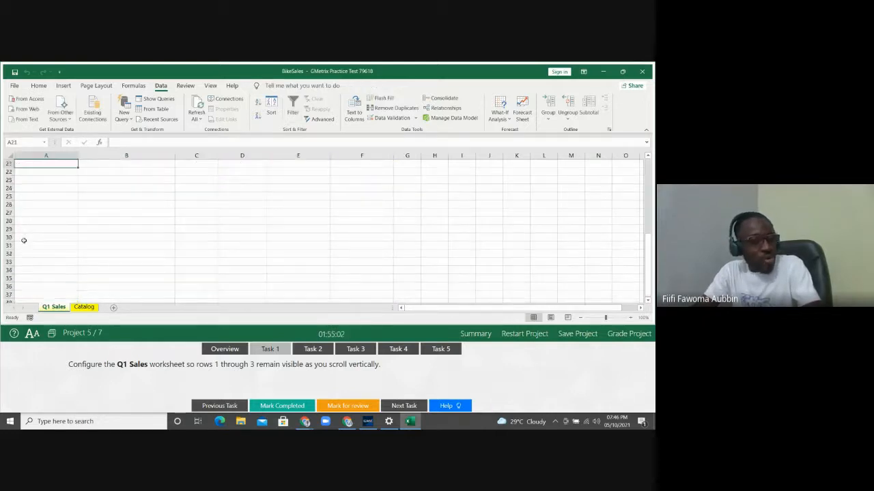
{"action": "key", "text": "Up"}
{"action": "key", "text": "Up"}
{"action": "key", "text": "Up"}
{"action": "key", "text": "Up"}
{"action": "key", "text": "Up"}
{"action": "key", "text": "Up"}
{"action": "key", "text": "Up"}
{"action": "key", "text": "Up"}
{"action": "key", "text": "Up"}
{"action": "key", "text": "Up"}
{"action": "key", "text": "Up"}
{"action": "key", "text": "Up"}
{"action": "key", "text": "Up"}
{"action": "key", "text": "Up"}
{"action": "key", "text": "Up"}
{"action": "key", "text": "Up"}
{"action": "key", "text": "Up"}
{"action": "key", "text": "Up"}
{"action": "key", "text": "Up"}
{"action": "key", "text": "Up"}
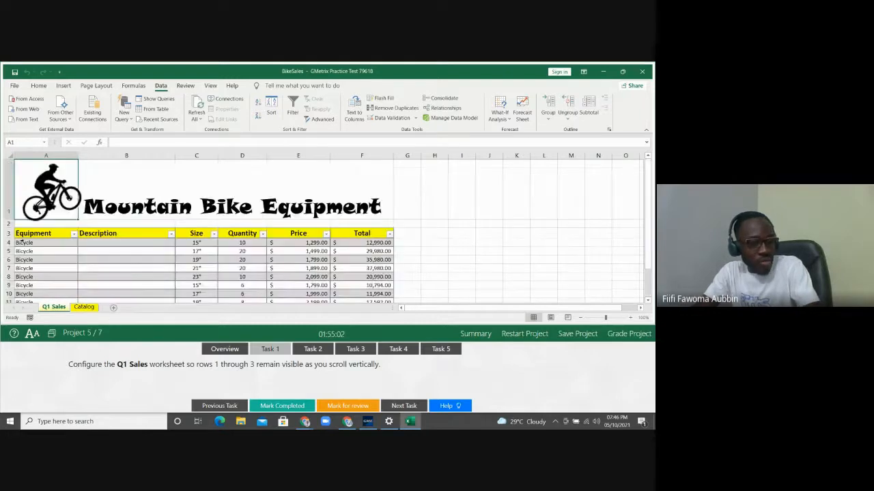
{"action": "key", "text": "Down"}
{"action": "key", "text": "Down"}
{"action": "key", "text": "Down"}
{"action": "key", "text": "Down"}
{"action": "key", "text": "Down"}
{"action": "key", "text": "Down"}
{"action": "key", "text": "Down"}
{"action": "key", "text": "Down"}
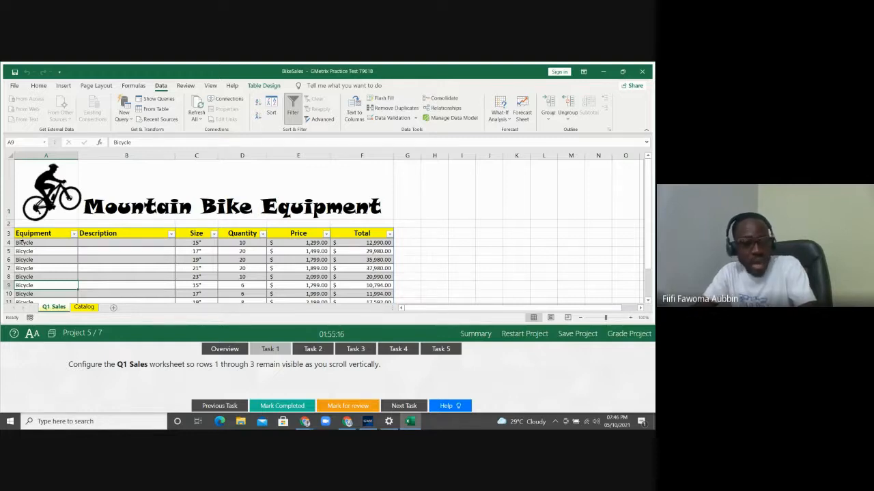
{"action": "key", "text": "Down"}
{"action": "key", "text": "Down"}
{"action": "key", "text": "Down"}
{"action": "key", "text": "Down"}
{"action": "key", "text": "Down"}
{"action": "key", "text": "Down"}
{"action": "key", "text": "Down"}
{"action": "key", "text": "Down"}
{"action": "key", "text": "Down"}
{"action": "key", "text": "Down"}
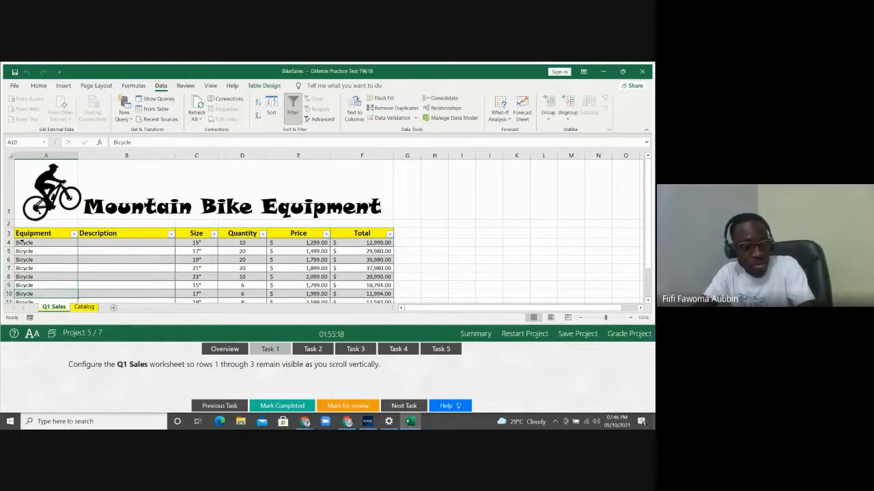
{"action": "key", "text": "Down"}
{"action": "key", "text": "Down"}
{"action": "key", "text": "Down"}
{"action": "key", "text": "Down"}
{"action": "key", "text": "Down"}
{"action": "key", "text": "Down"}
{"action": "key", "text": "Down"}
{"action": "key", "text": "Down"}
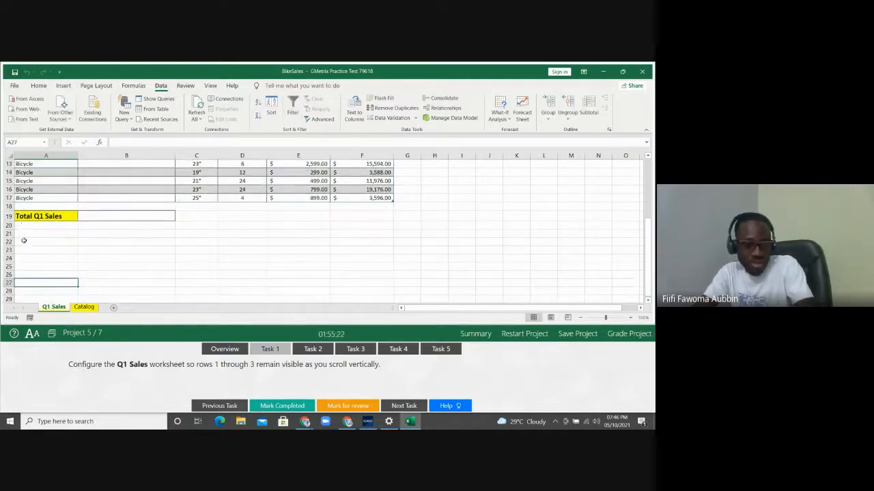
{"action": "key", "text": "Up"}
{"action": "key", "text": "Up"}
{"action": "key", "text": "Up"}
{"action": "key", "text": "Up"}
{"action": "key", "text": "Up"}
{"action": "key", "text": "Up"}
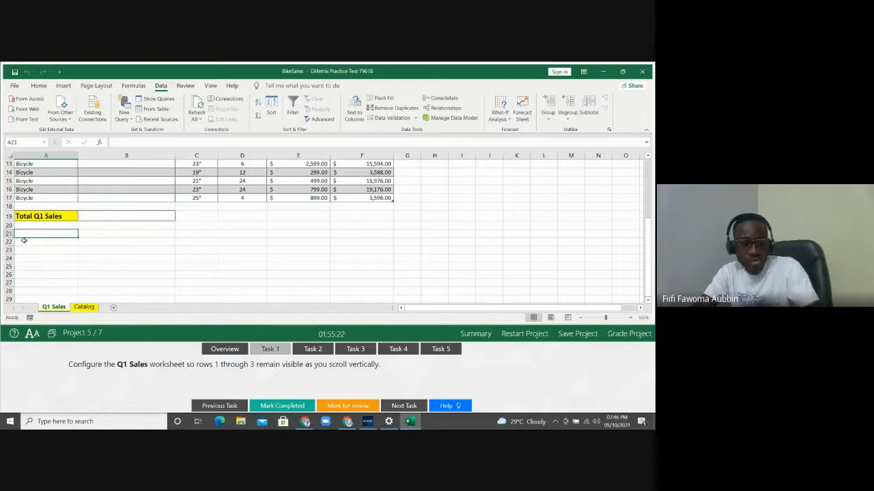
{"action": "key", "text": "ctrl+Home"}
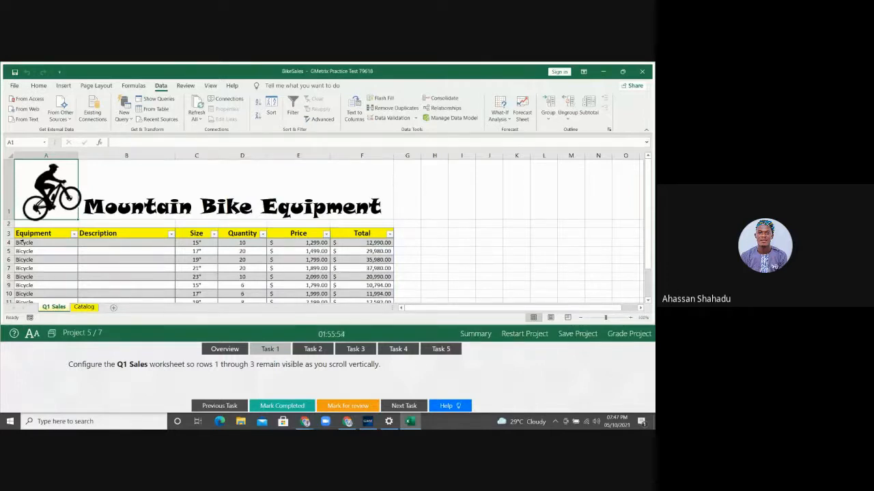
Select row 4 and freeze panes so rows 1–3 of Q1 Sales stay fixed
{"action": "left_click", "coordinate": [32, 243]}
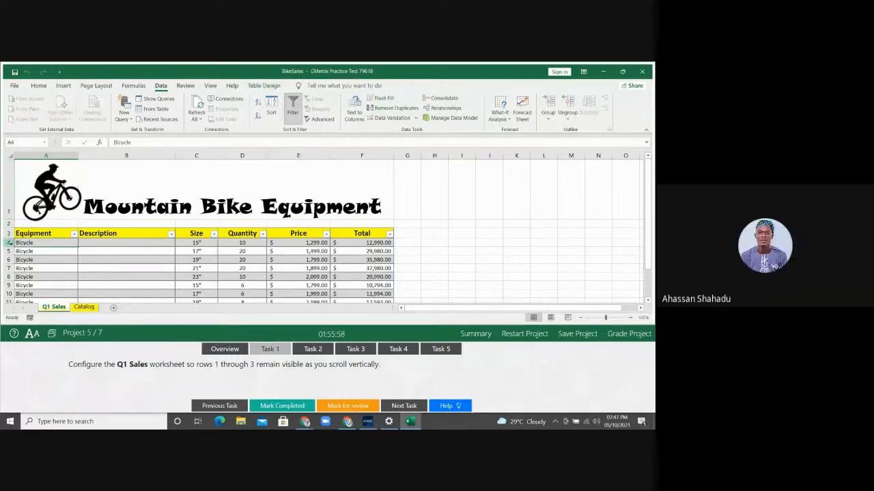
{"action": "left_click", "coordinate": [9, 243]}
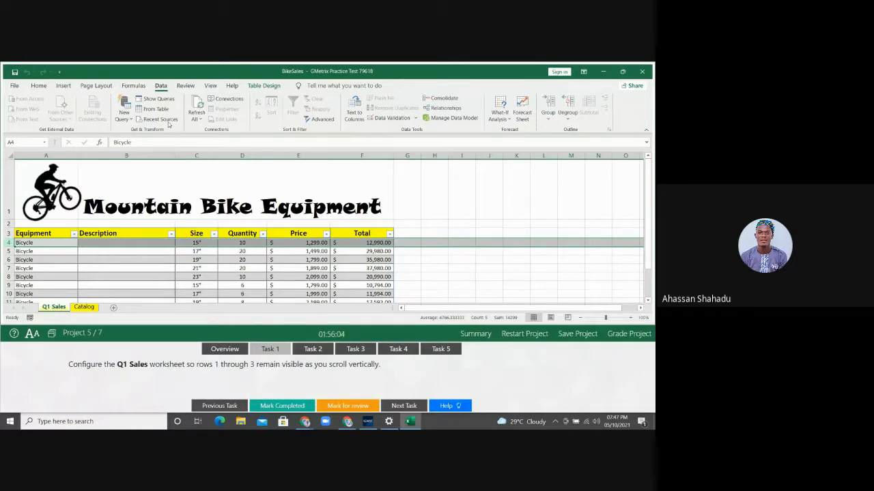
{"action": "left_click", "coordinate": [211, 86]}
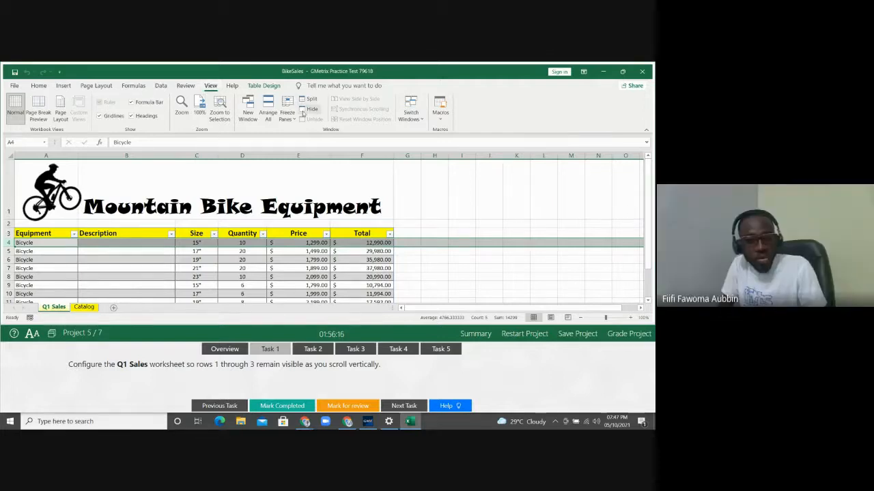
{"action": "left_click", "coordinate": [287, 115]}
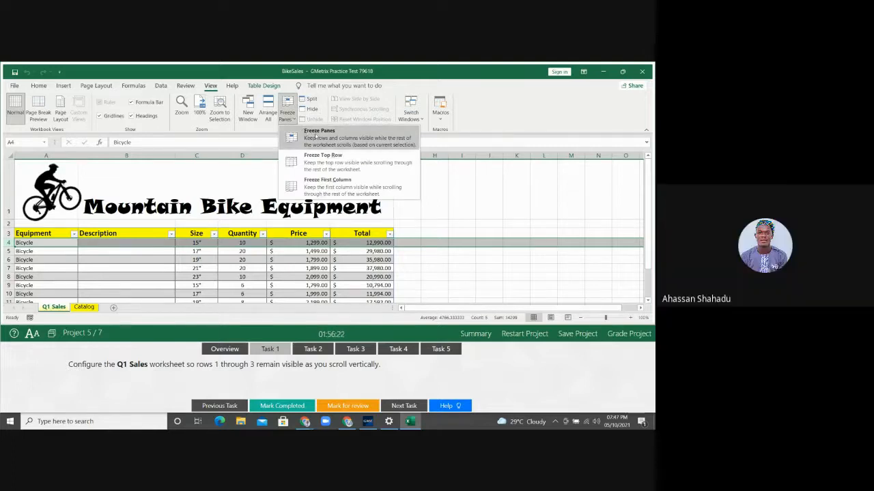
{"action": "left_click", "coordinate": [316, 135]}
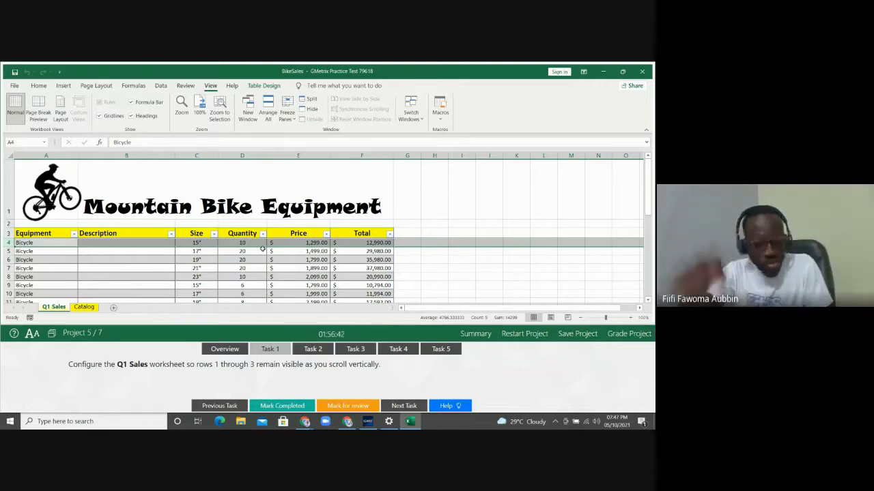
Check with the arrow keys that rows 1–3 stay in place, then move to Task 2
{"action": "key", "text": "Down"}
{"action": "key", "text": "Down"}
{"action": "key", "text": "Down"}
{"action": "key", "text": "Down"}
{"action": "key", "text": "Down"}
{"action": "key", "text": "Down"}
{"action": "key", "text": "Down"}
{"action": "key", "text": "Down"}
{"action": "key", "text": "Down"}
{"action": "key", "text": "Down"}
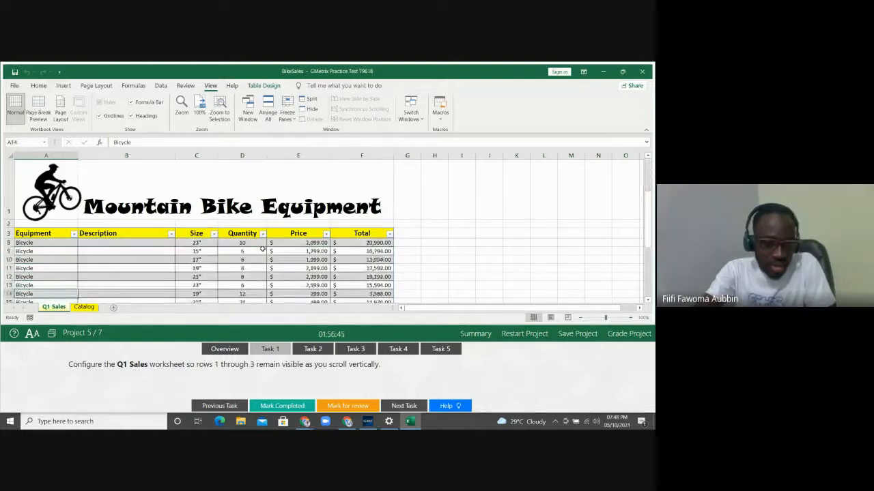
{"action": "key", "text": "Down"}
{"action": "key", "text": "Down"}
{"action": "key", "text": "Down"}
{"action": "key", "text": "Down"}
{"action": "key", "text": "Down"}
{"action": "key", "text": "Down"}
{"action": "key", "text": "Down"}
{"action": "key", "text": "Down"}
{"action": "key", "text": "Down"}
{"action": "key", "text": "Down"}
{"action": "key", "text": "Down"}
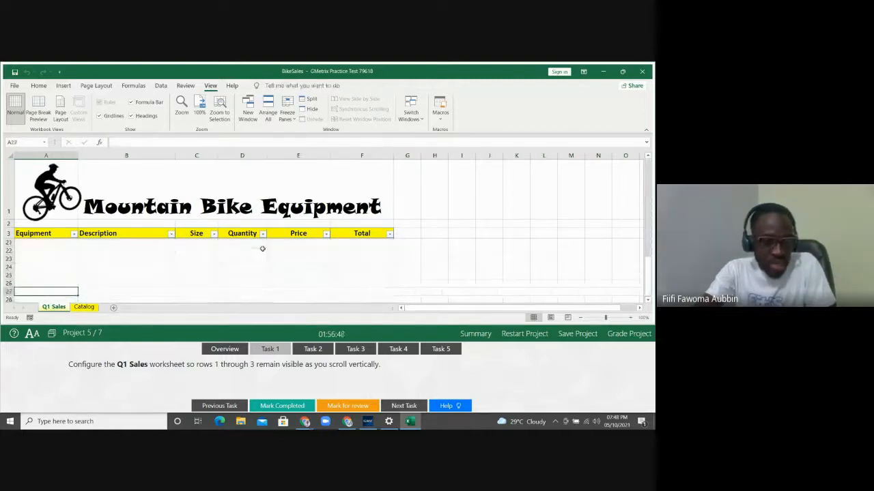
{"action": "key", "text": "Up"}
{"action": "key", "text": "Up"}
{"action": "key", "text": "Up"}
{"action": "key", "text": "Up"}
{"action": "key", "text": "Up"}
{"action": "key", "text": "Up"}
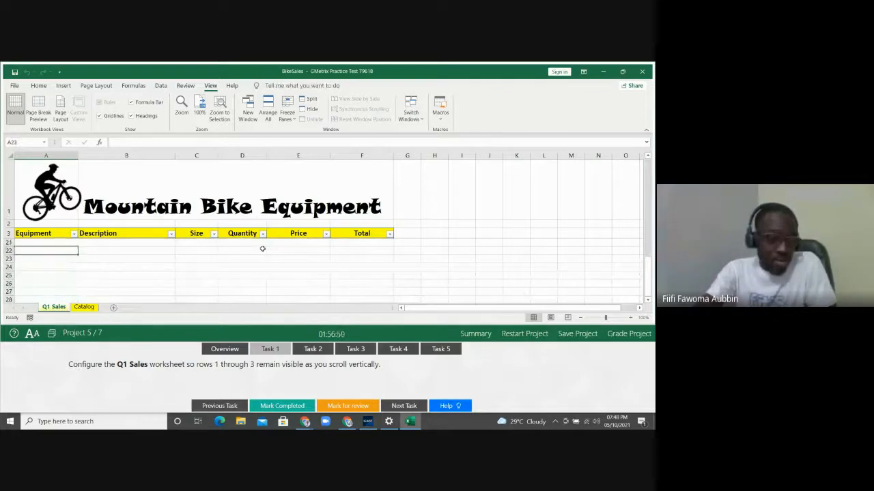
{"action": "key", "text": "Up"}
{"action": "key", "text": "Up"}
{"action": "key", "text": "Up"}
{"action": "key", "text": "Up"}
{"action": "key", "text": "Up"}
{"action": "key", "text": "Up"}
{"action": "key", "text": "Up"}
{"action": "key", "text": "Up"}
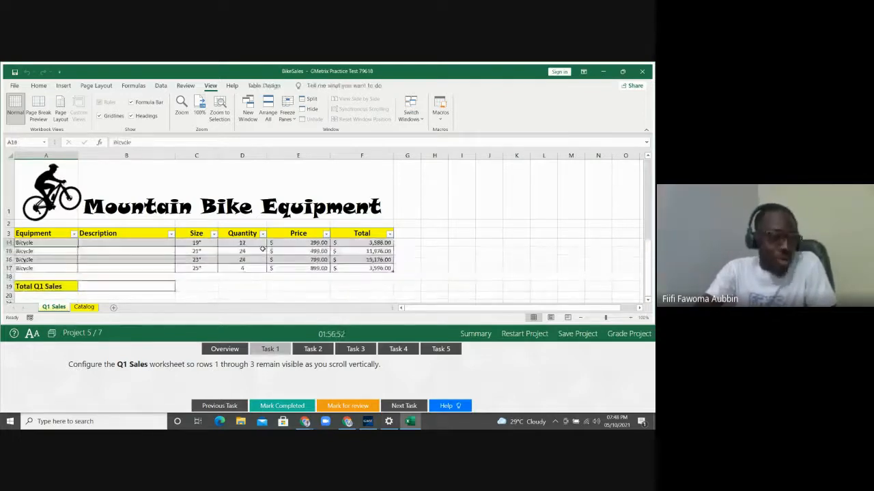
{"action": "key", "text": "Up"}
{"action": "key", "text": "Up"}
{"action": "key", "text": "Up"}
{"action": "key", "text": "Up"}
{"action": "key", "text": "Up"}
{"action": "key", "text": "Up"}
{"action": "key", "text": "Up"}
{"action": "key", "text": "Up"}
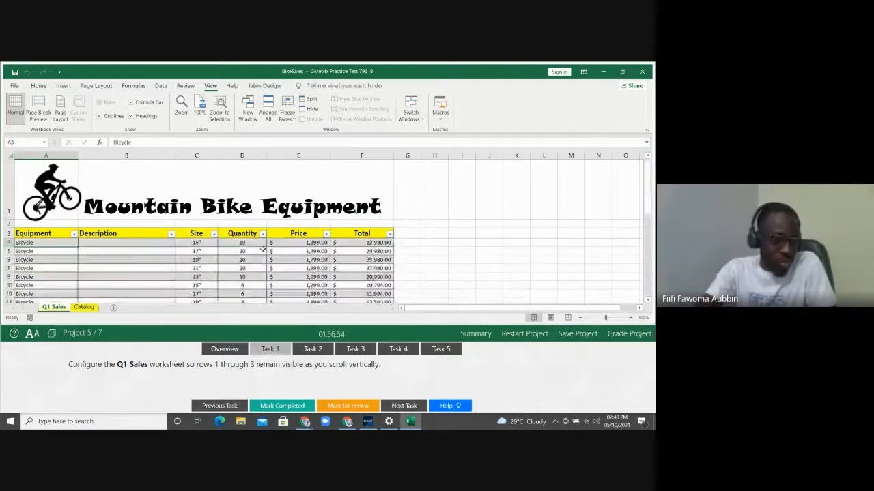
{"action": "key", "text": "Down"}
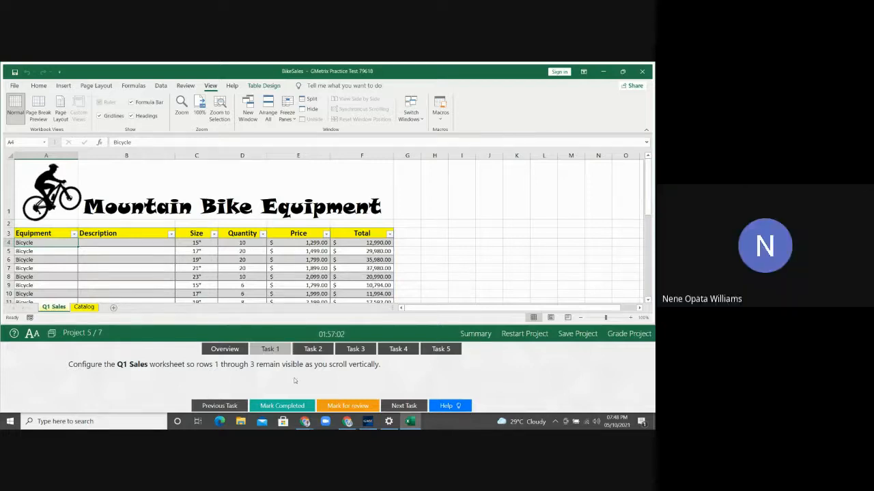
{"action": "left_click", "coordinate": [312, 350]}
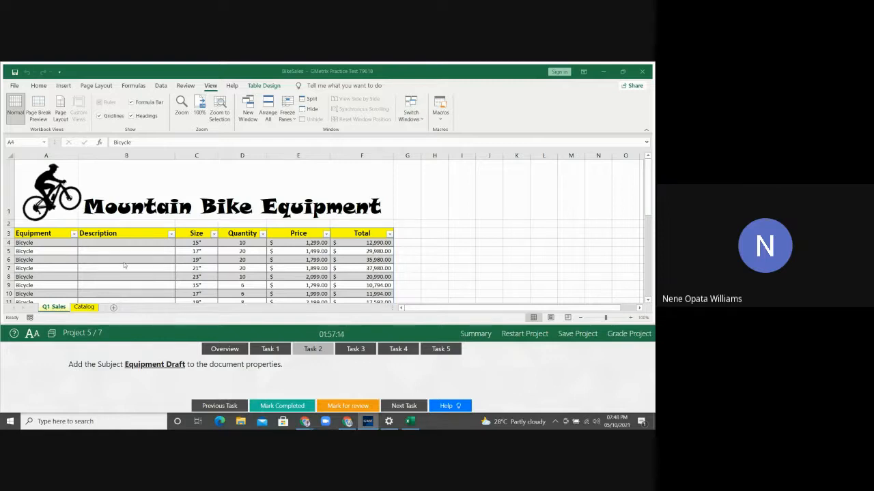
Unfreeze the panes on the Q1 Sales sheet
{"action": "left_click", "coordinate": [46, 242]}
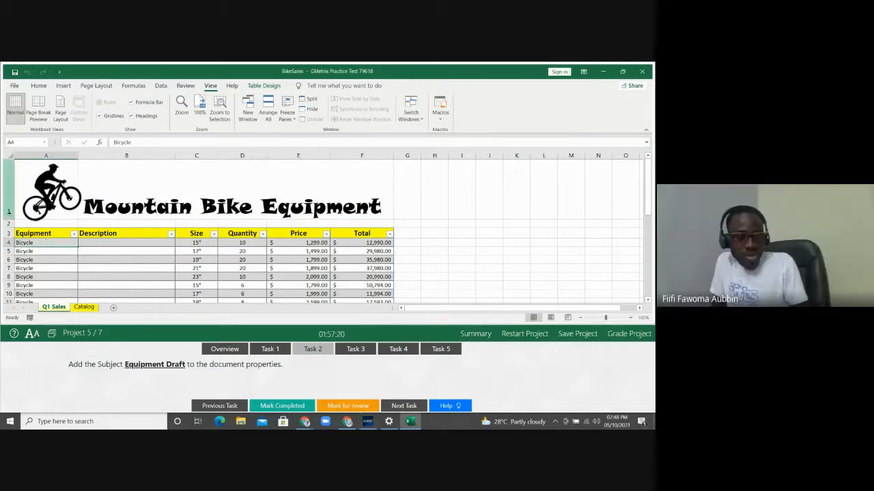
{"action": "left_click", "coordinate": [287, 111]}
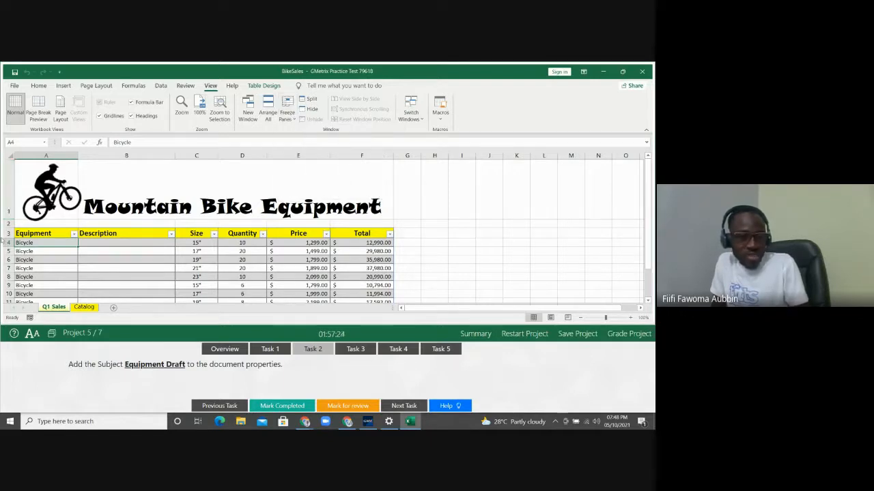
{"action": "left_click", "coordinate": [316, 137]}
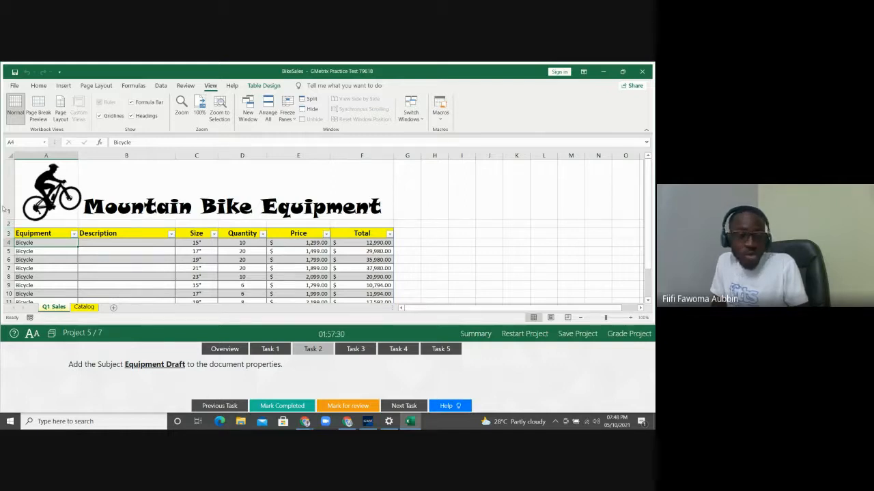
Select rows 1–2, freeze panes, and test by moving down the sheet
{"action": "left_click", "coordinate": [5, 212]}
{"action": "left_click_drag", "start_coordinate": [5, 212], "coordinate": [5, 224]}
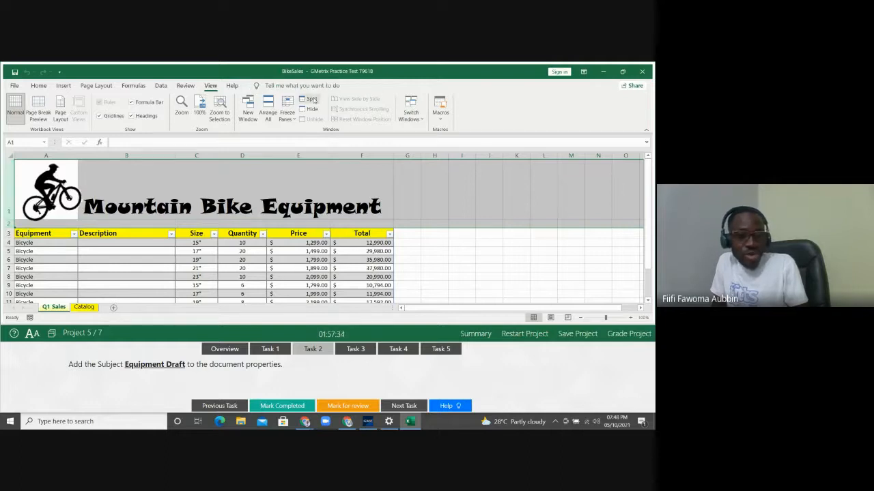
{"action": "left_click", "coordinate": [295, 112]}
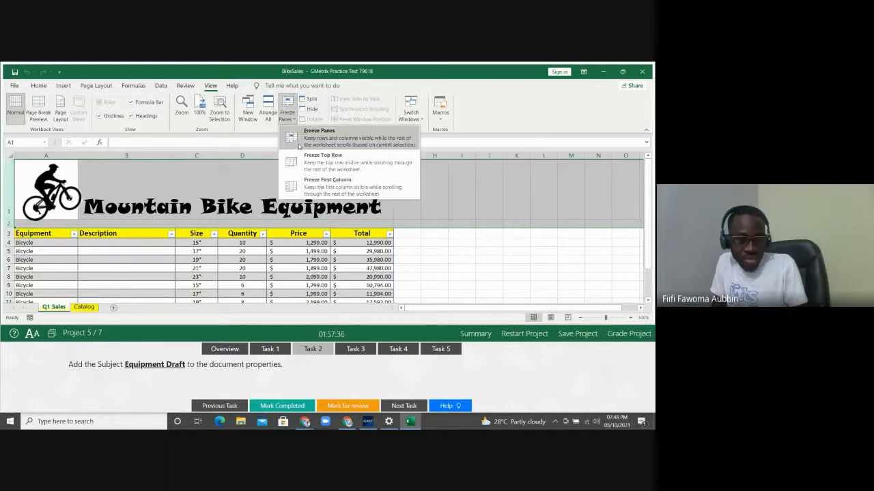
{"action": "left_click", "coordinate": [299, 145]}
{"action": "key", "text": "Down"}
{"action": "key", "text": "Down"}
{"action": "key", "text": "Down"}
{"action": "key", "text": "Down"}
{"action": "key", "text": "Down"}
{"action": "key", "text": "Down"}
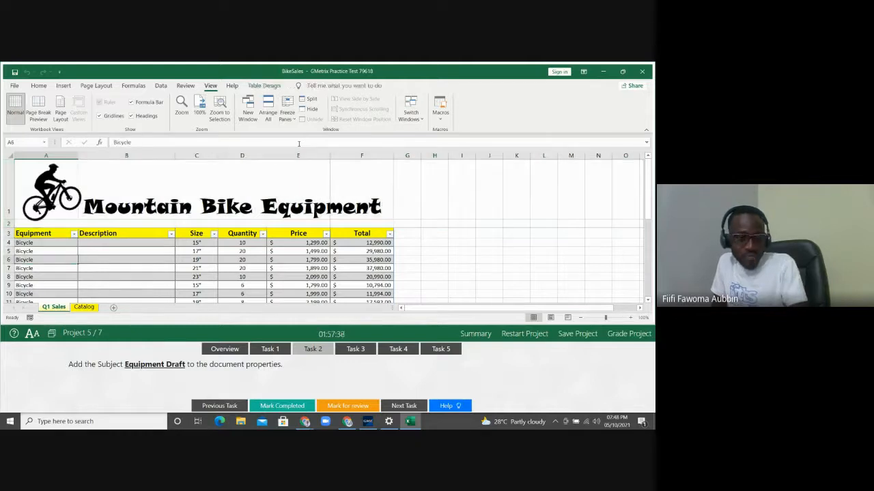
{"action": "key", "text": "Down"}
{"action": "key", "text": "Down"}
{"action": "key", "text": "Down"}
{"action": "key", "text": "Down"}
{"action": "key", "text": "Down"}
{"action": "key", "text": "Down"}
{"action": "key", "text": "Down"}
{"action": "key", "text": "Down"}
{"action": "key", "text": "Down"}
{"action": "key", "text": "Down"}
{"action": "key", "text": "Down"}
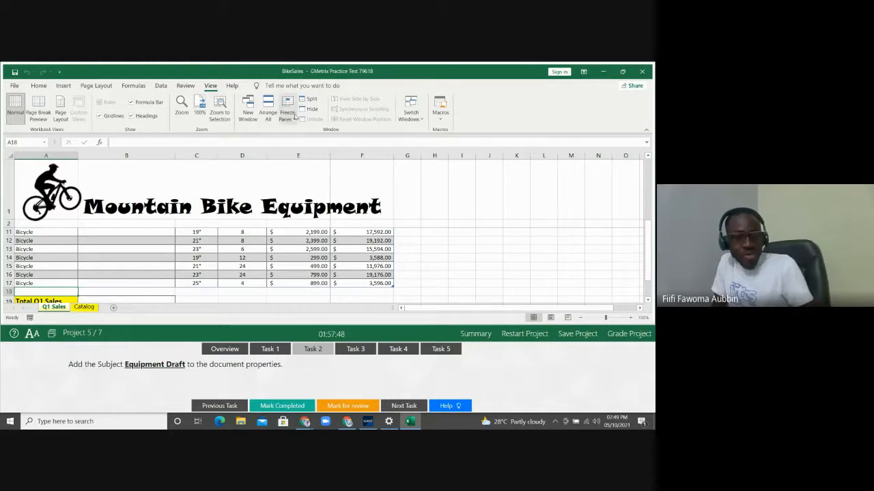
{"action": "left_click", "coordinate": [287, 112]}
{"action": "left_click", "coordinate": [300, 127]}
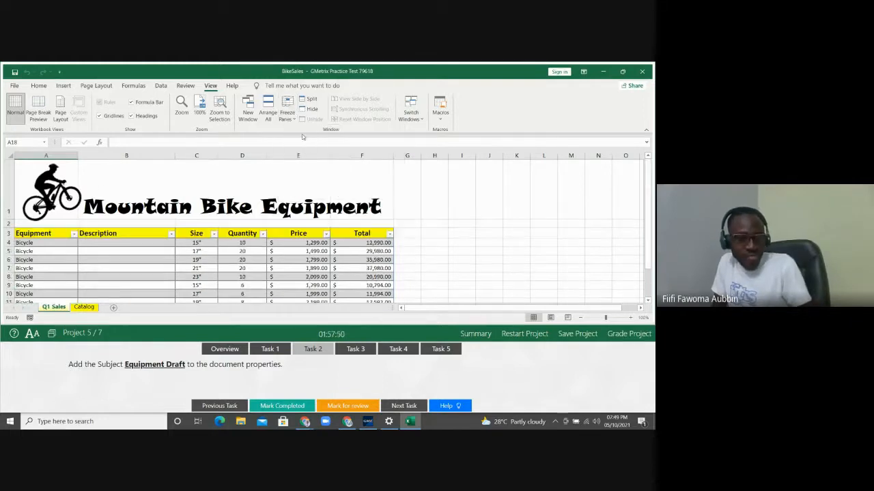
{"action": "left_click_drag", "start_coordinate": [8, 192], "coordinate": [3, 235]}
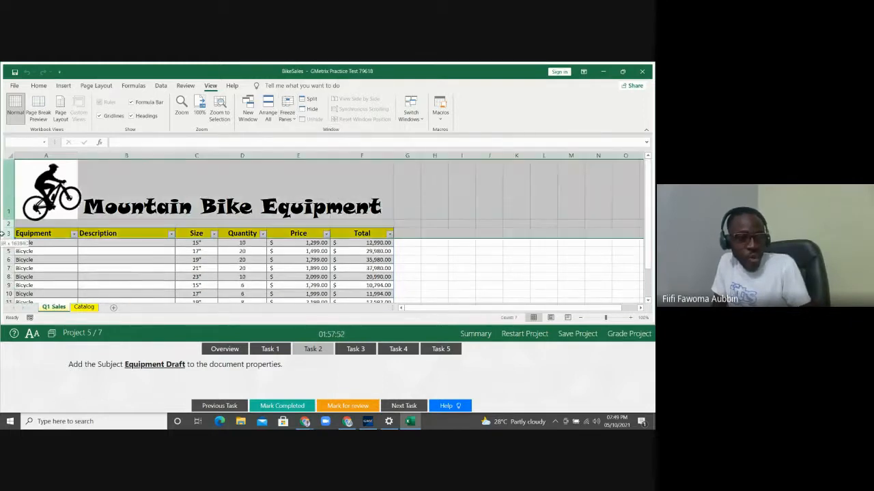
{"action": "left_click", "coordinate": [287, 113]}
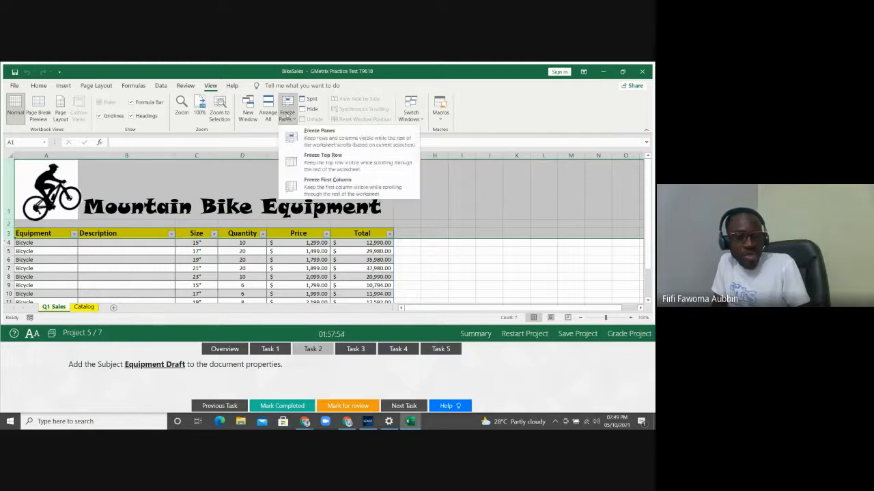
{"action": "left_click", "coordinate": [298, 140]}
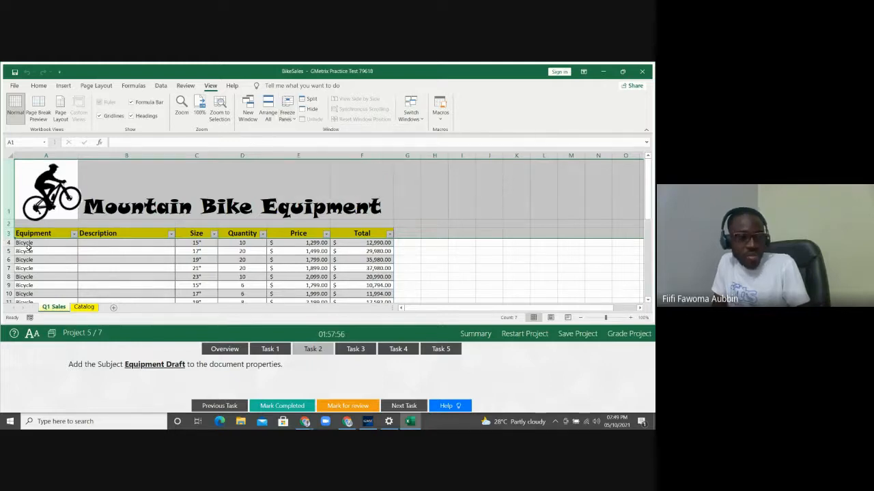
{"action": "left_click", "coordinate": [29, 250]}
{"action": "key", "text": "Down"}
{"action": "key", "text": "Down"}
{"action": "key", "text": "Down"}
{"action": "key", "text": "Down"}
{"action": "key", "text": "Down"}
{"action": "key", "text": "Down"}
{"action": "key", "text": "Down"}
{"action": "key", "text": "Down"}
{"action": "key", "text": "Down"}
{"action": "key", "text": "Down"}
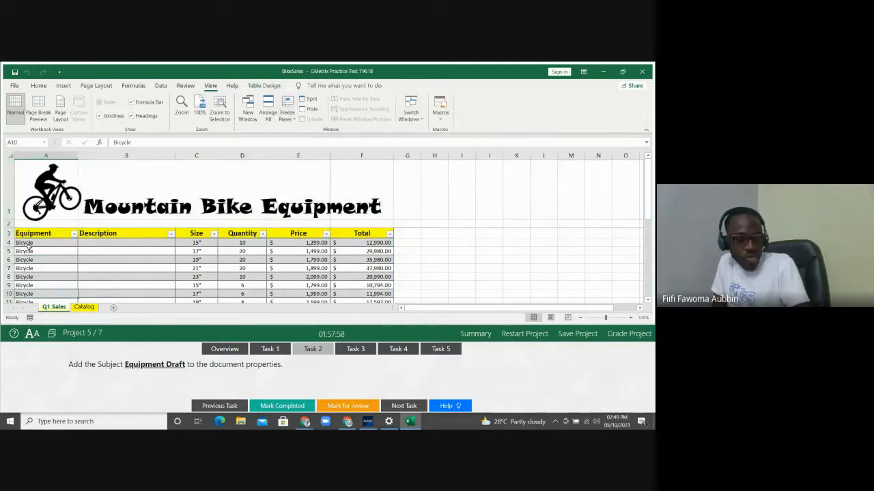
{"action": "key", "text": "Down"}
{"action": "key", "text": "Down"}
{"action": "key", "text": "Down"}
{"action": "key", "text": "Down"}
{"action": "key", "text": "Down"}
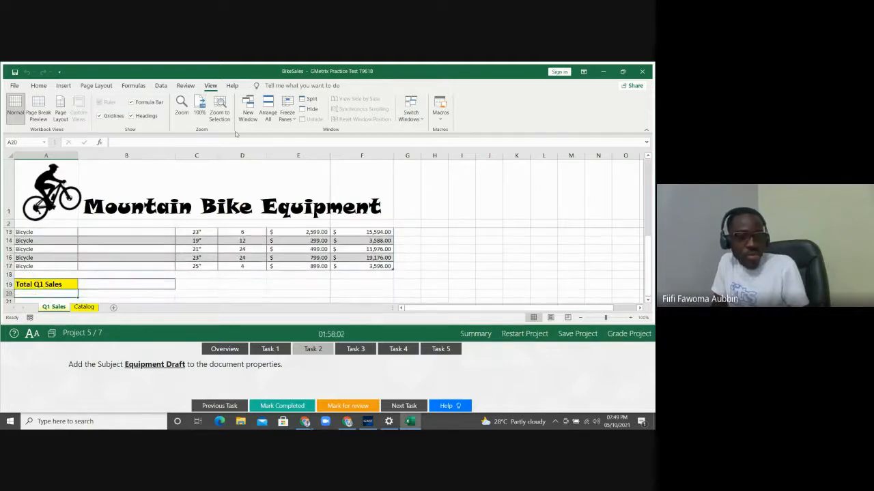
{"action": "left_click", "coordinate": [288, 108]}
{"action": "left_click", "coordinate": [322, 133]}
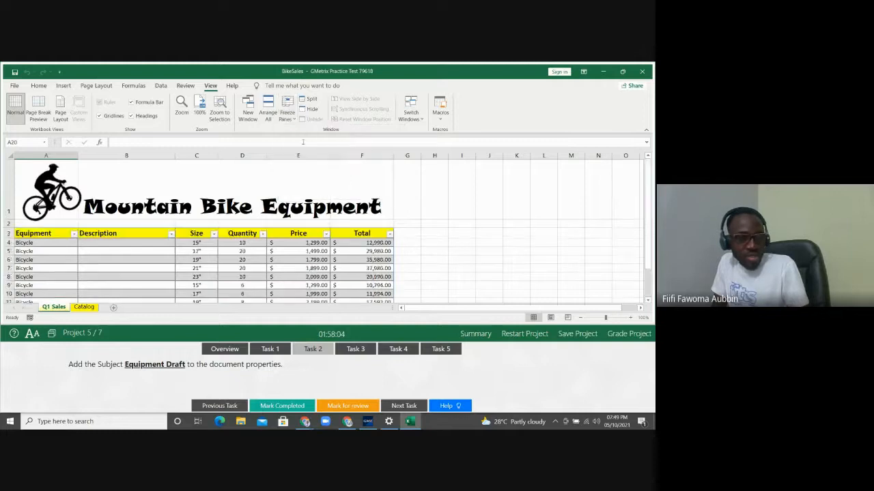
{"action": "left_click_drag", "start_coordinate": [3, 210], "coordinate": [2, 234]}
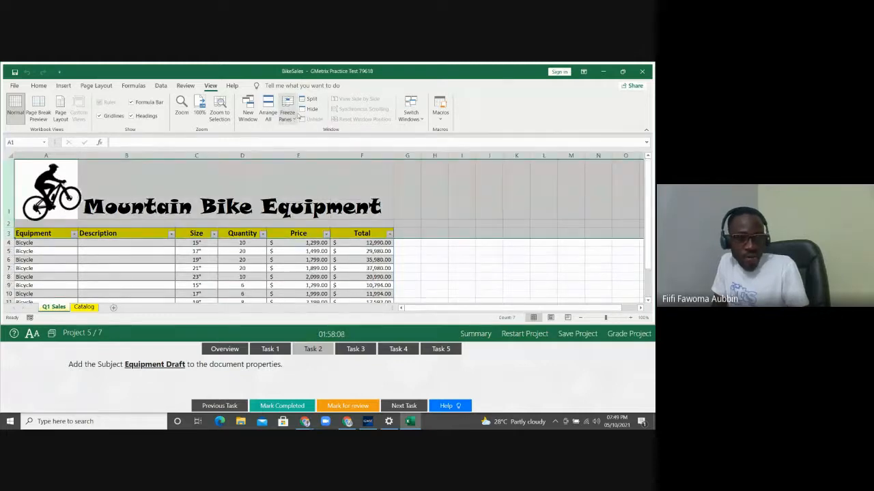
{"action": "left_click", "coordinate": [299, 121]}
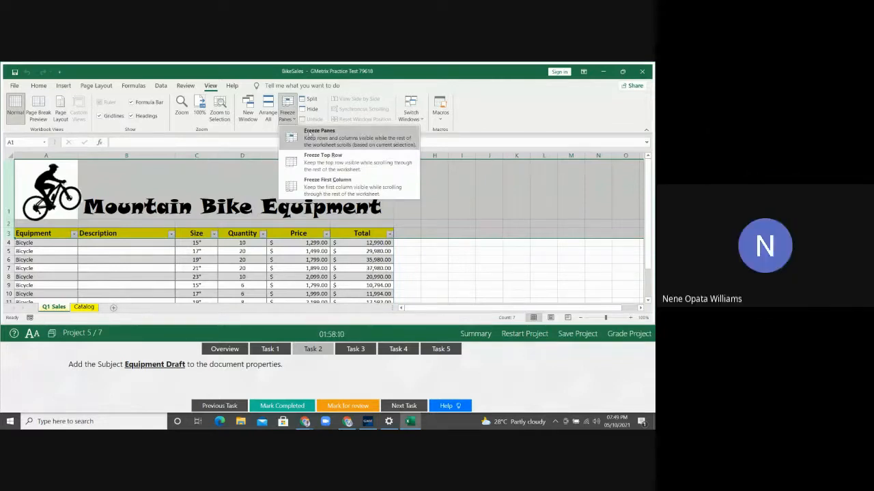
{"action": "left_click", "coordinate": [311, 132]}
{"action": "key", "text": "Down"}
{"action": "key", "text": "Down"}
{"action": "key", "text": "Down"}
{"action": "key", "text": "Down"}
{"action": "key", "text": "Down"}
{"action": "key", "text": "Down"}
{"action": "key", "text": "Down"}
{"action": "key", "text": "Down"}
{"action": "key", "text": "Down"}
{"action": "key", "text": "Down"}
{"action": "key", "text": "Down"}
{"action": "key", "text": "Down"}
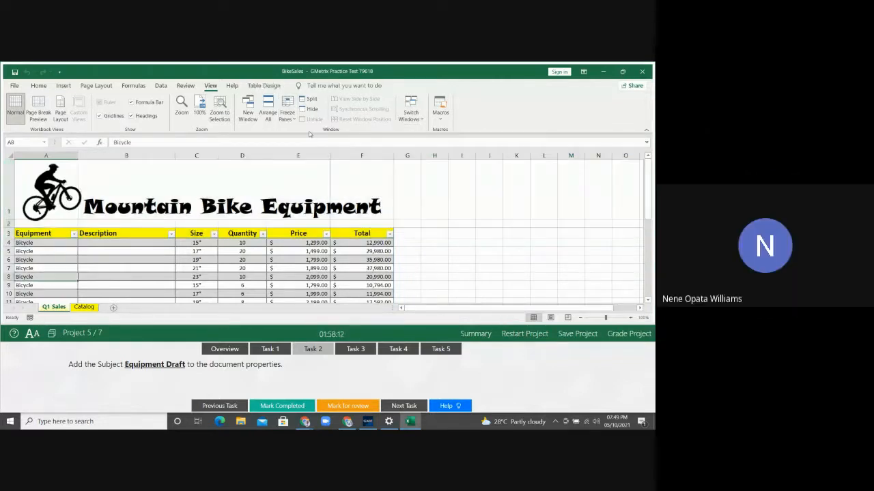
{"action": "key", "text": "Down"}
{"action": "key", "text": "Down"}
{"action": "key", "text": "Down"}
{"action": "key", "text": "Down"}
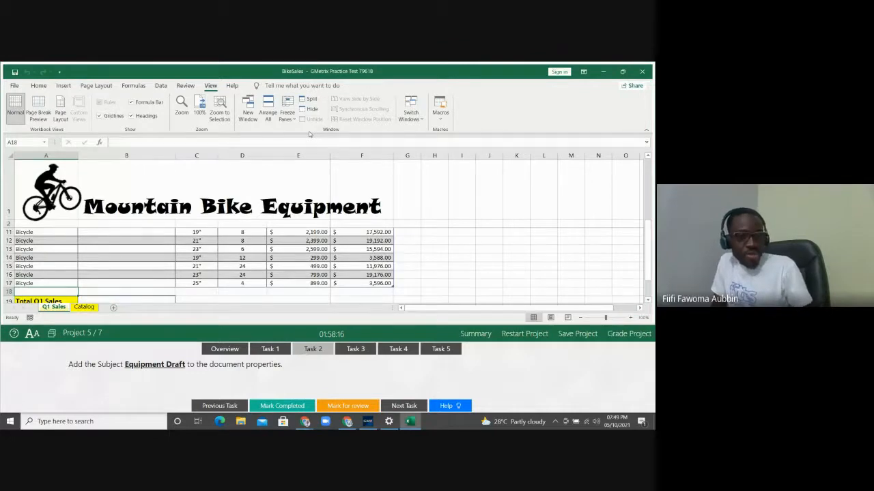
Unfreeze the panes, freeze again at row 4 to lock rows 1–3, and select C6
{"action": "left_click", "coordinate": [292, 116]}
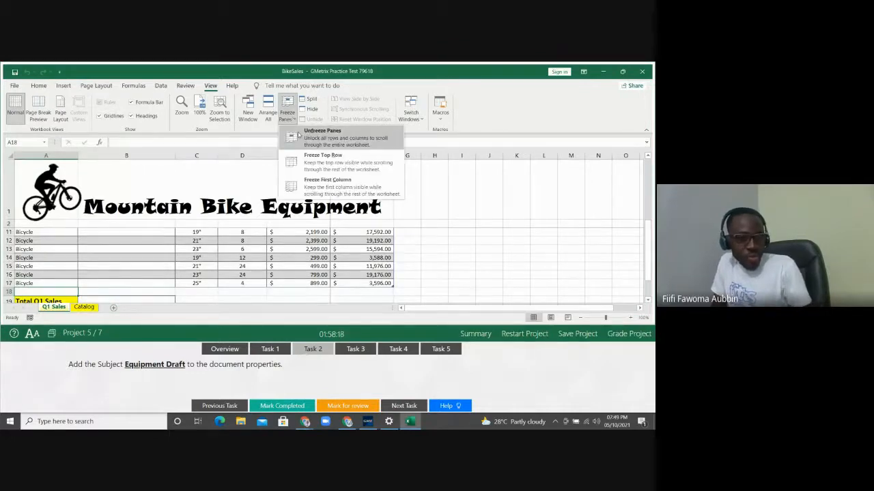
{"action": "left_click", "coordinate": [300, 135]}
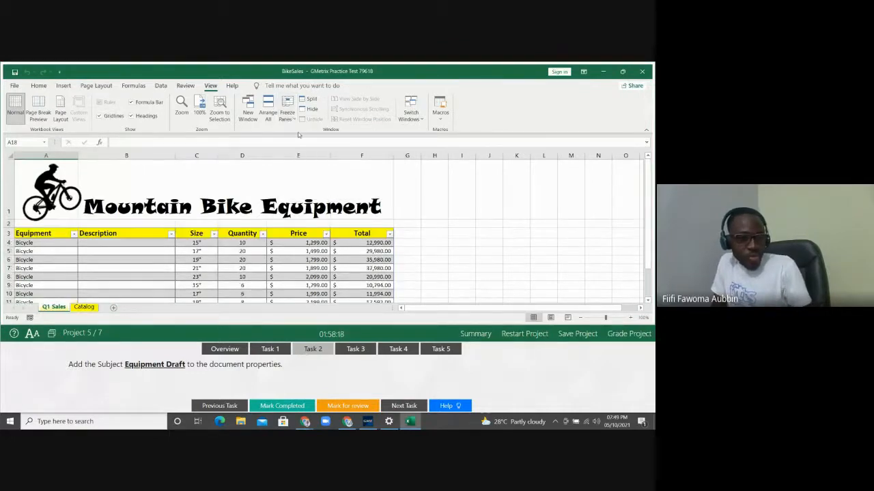
{"action": "left_click", "coordinate": [16, 243]}
{"action": "left_click", "coordinate": [7, 243]}
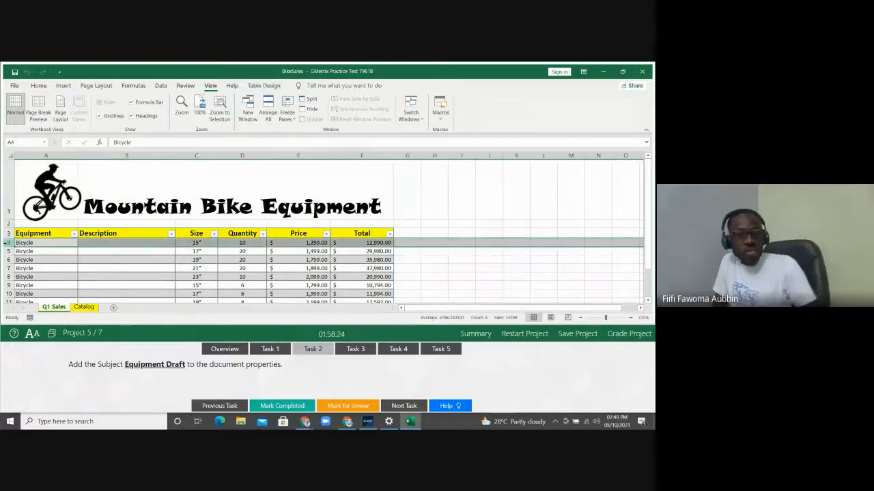
{"action": "left_click", "coordinate": [295, 120]}
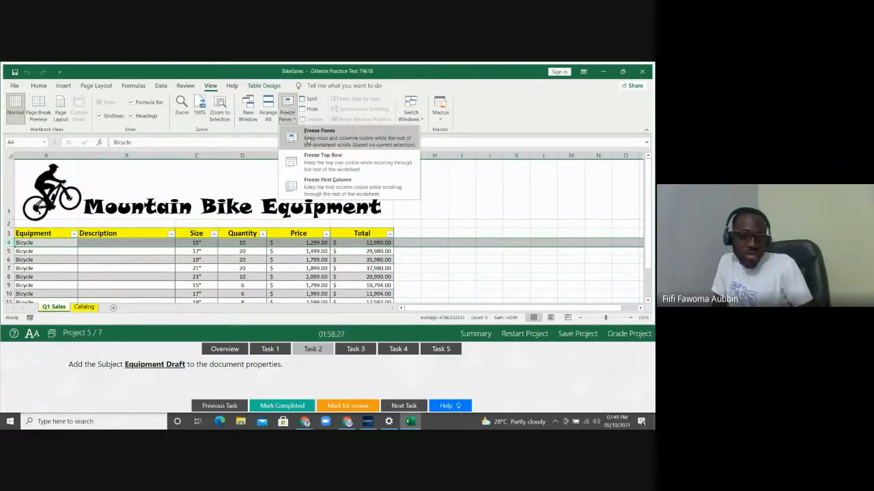
{"action": "left_click", "coordinate": [308, 139]}
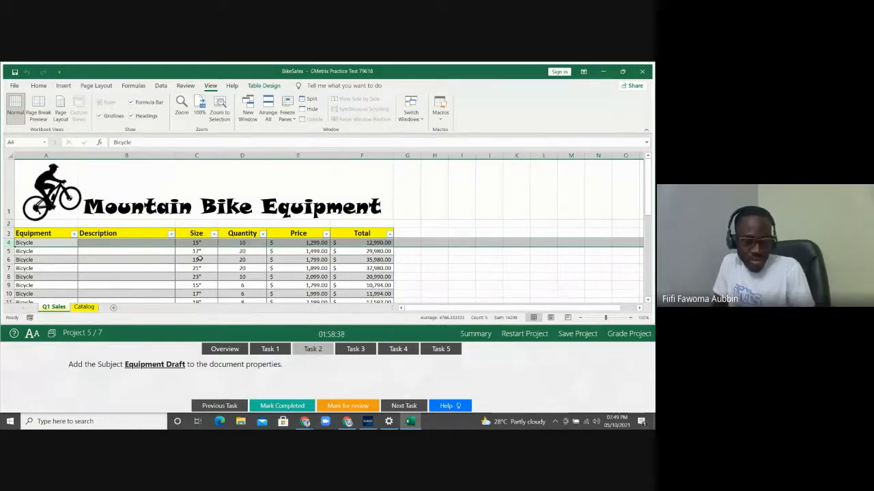
{"action": "left_click", "coordinate": [199, 257]}
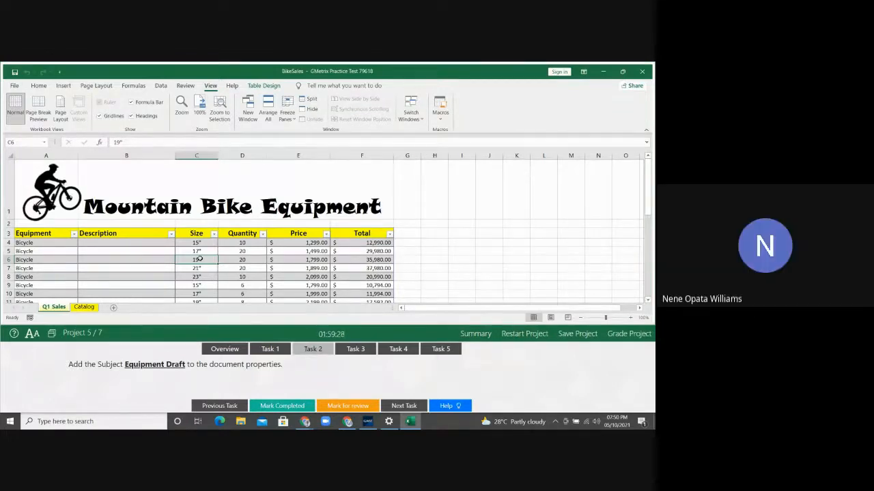
Open the File backstage view for the BikeSales workbook
{"action": "left_click", "coordinate": [14, 86]}
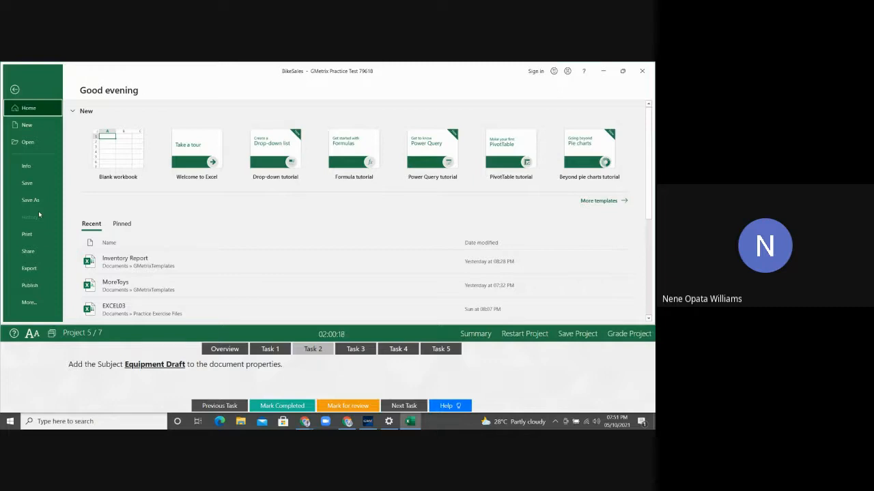
Go to the BikeSales workbook's Info page showing its properties, titled Mountain Bike Equipment
{"action": "left_click", "coordinate": [28, 302]}
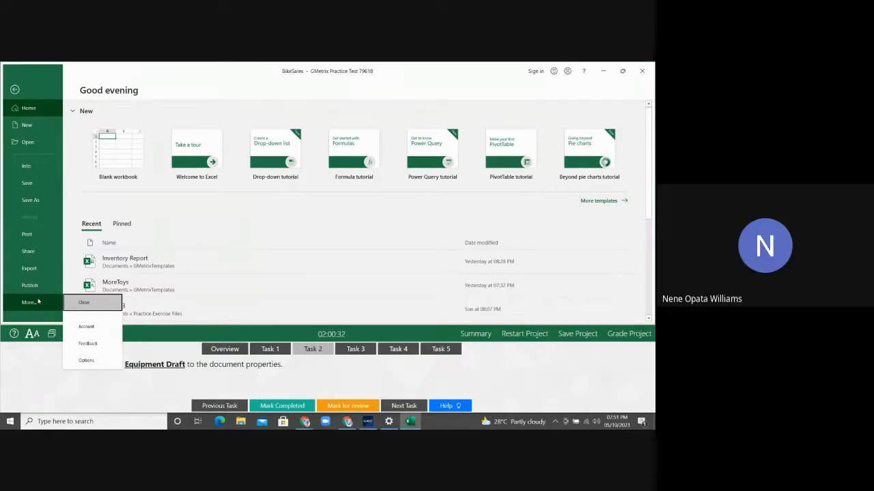
{"action": "left_click", "coordinate": [33, 167]}
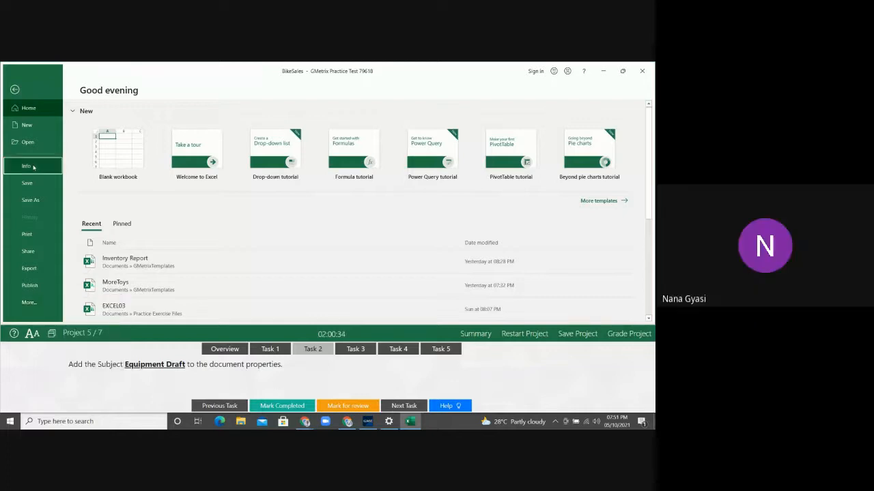
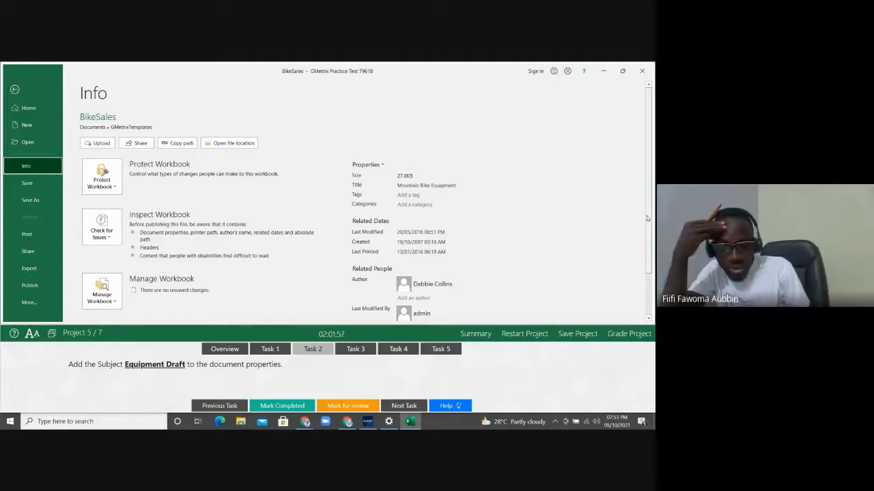
Open Advanced Properties for the BikeSales workbook from the Info page's Properties menu
{"action": "left_click_drag", "start_coordinate": [646, 216], "coordinate": [647, 252]}
{"action": "scroll", "coordinate": [646, 252], "scroll_direction": "down", "scroll_amount": 1}
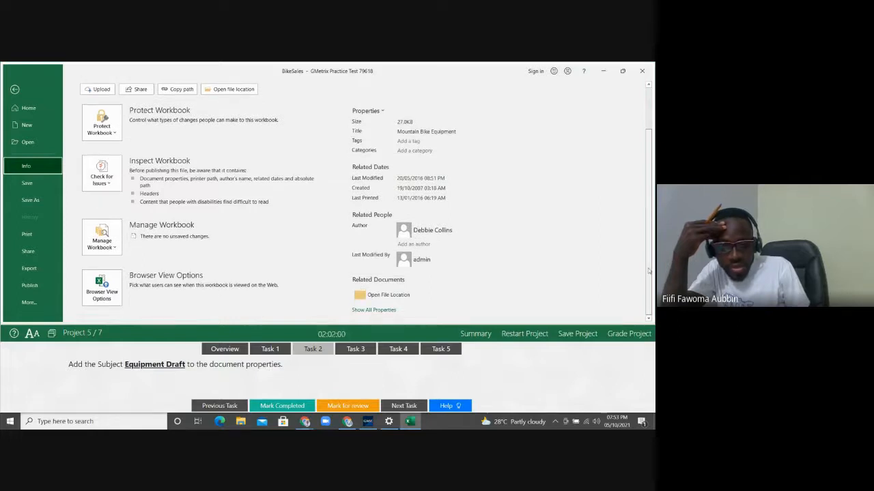
{"action": "left_click", "coordinate": [382, 112]}
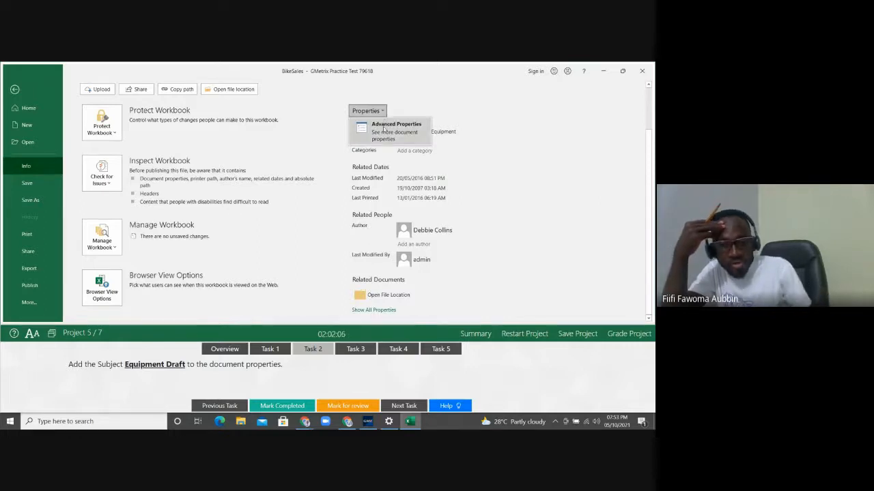
{"action": "left_click", "coordinate": [384, 124]}
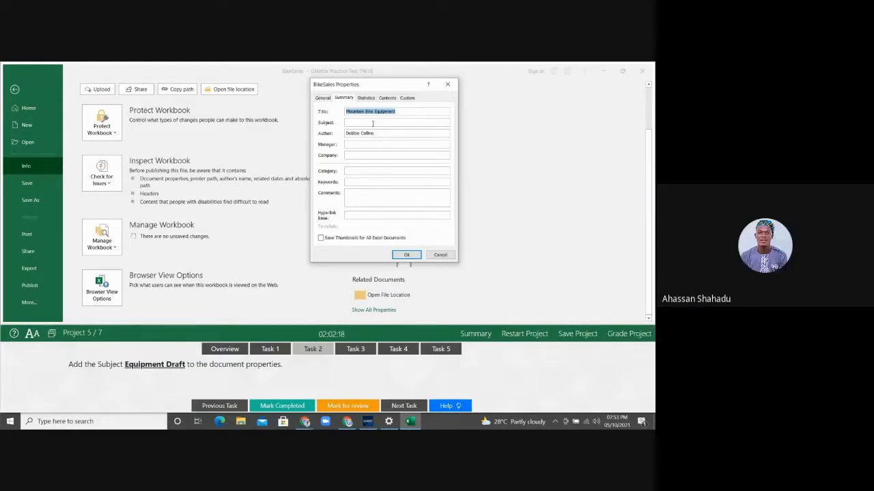
Enter 'Equipment Draft' as the workbook's Subject and confirm with OK
{"action": "left_click", "coordinate": [370, 123]}
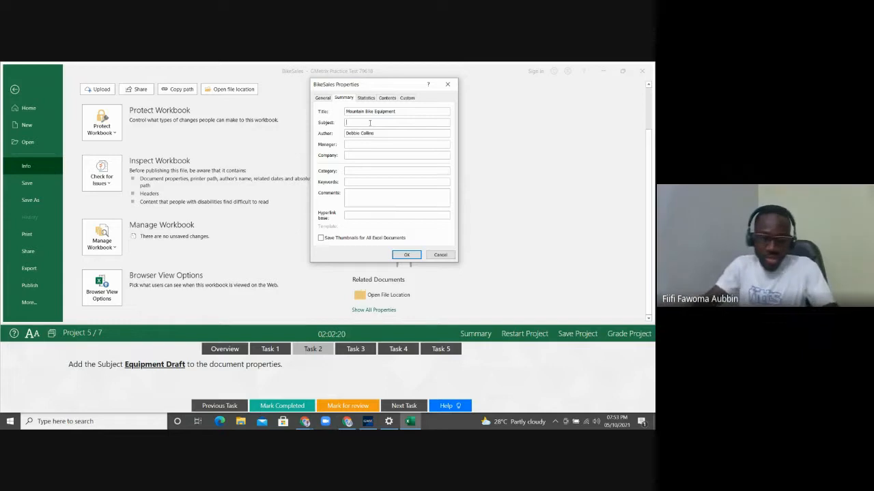
{"action": "type", "text": "Equipm"}
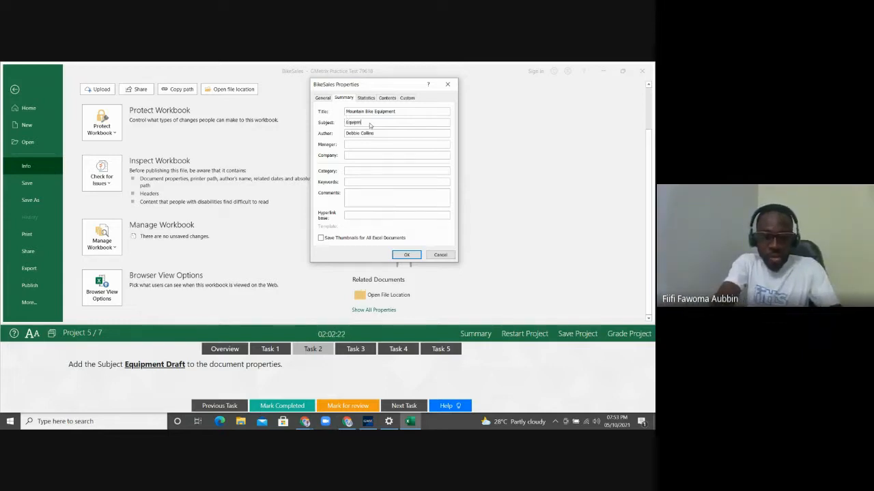
{"action": "type", "text": "ent Draft"}
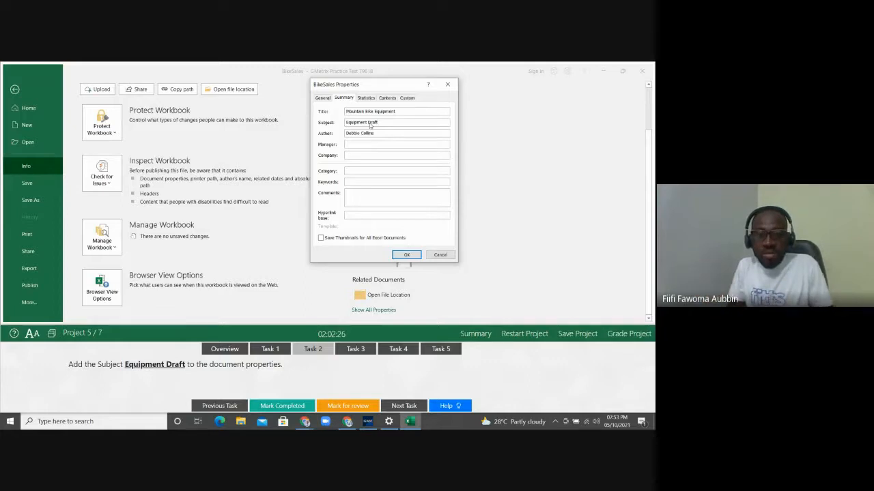
{"action": "left_click", "coordinate": [407, 255]}
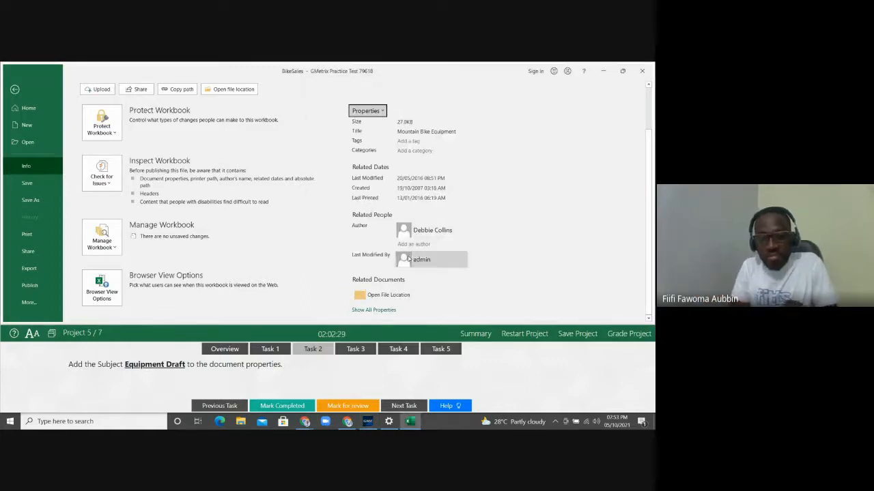
Confirm Subject reads Equipment Draft in the full property list, then return to the worksheet
{"action": "left_click", "coordinate": [379, 311]}
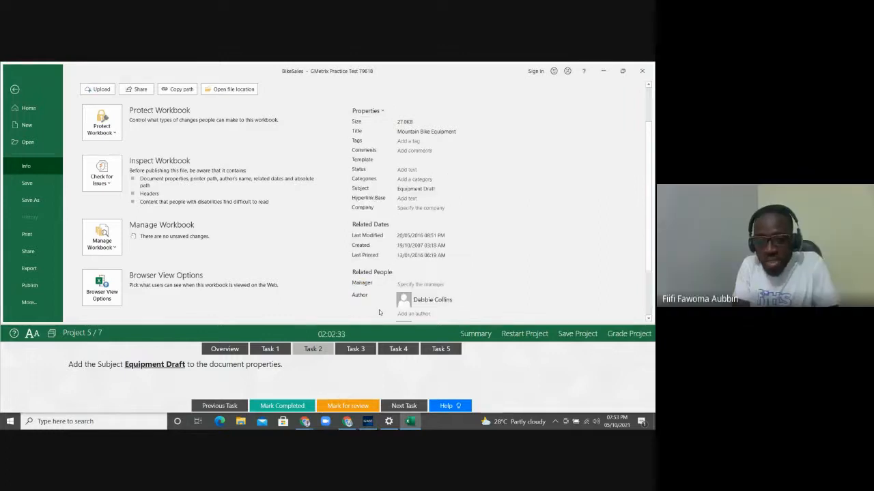
{"action": "left_click", "coordinate": [423, 189]}
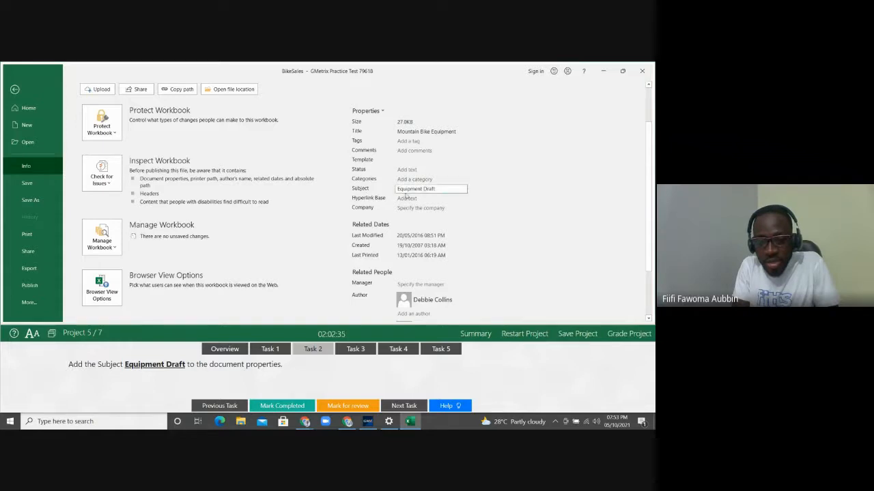
{"action": "left_click", "coordinate": [381, 110]}
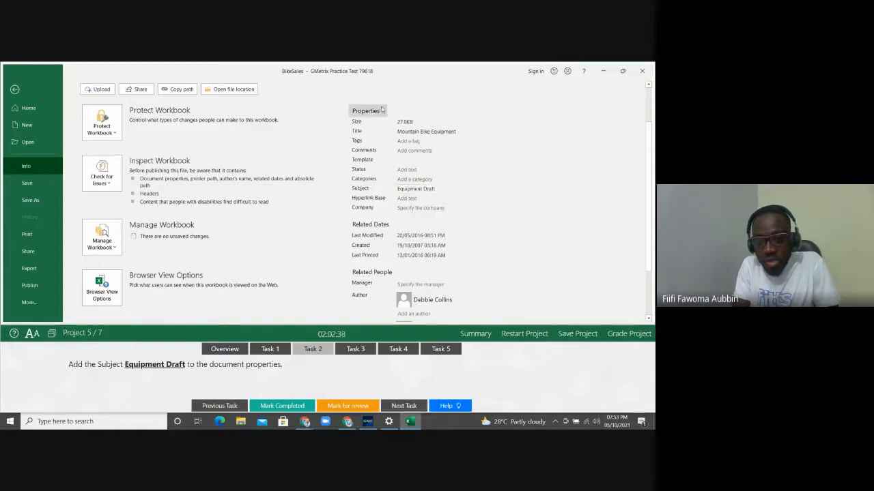
{"action": "left_click", "coordinate": [533, 275]}
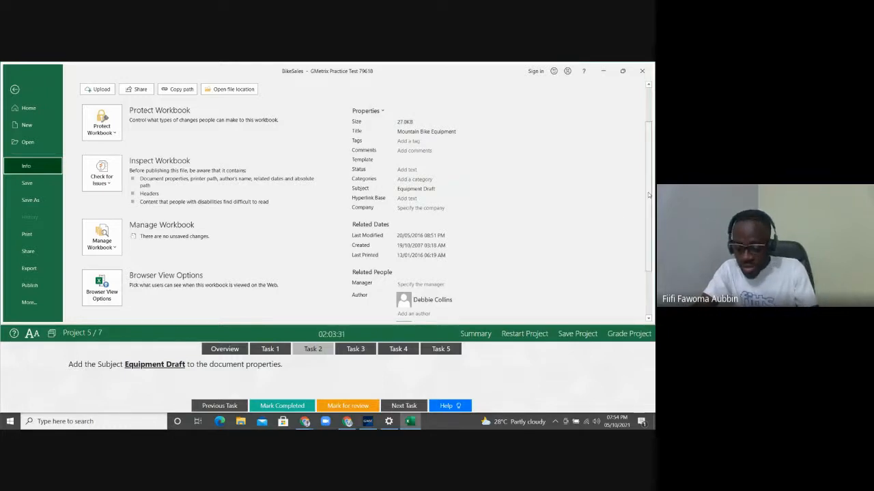
{"action": "left_click_drag", "start_coordinate": [648, 195], "coordinate": [326, 235]}
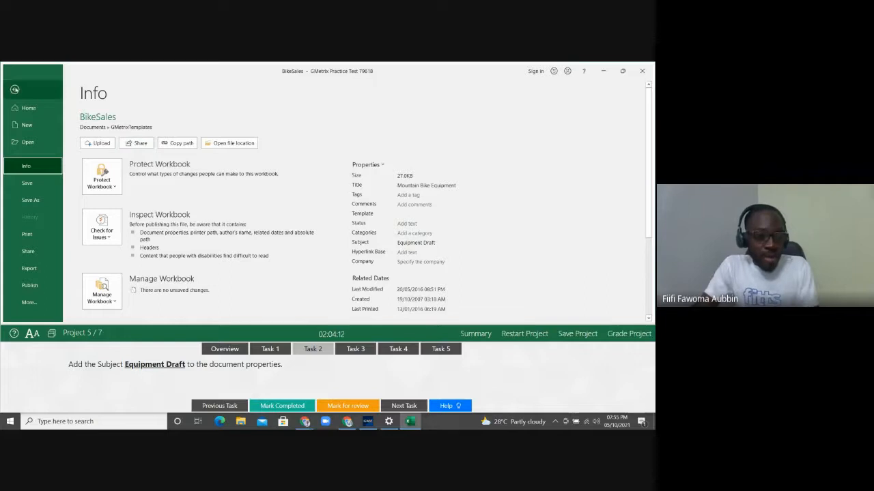
{"action": "left_click", "coordinate": [14, 89]}
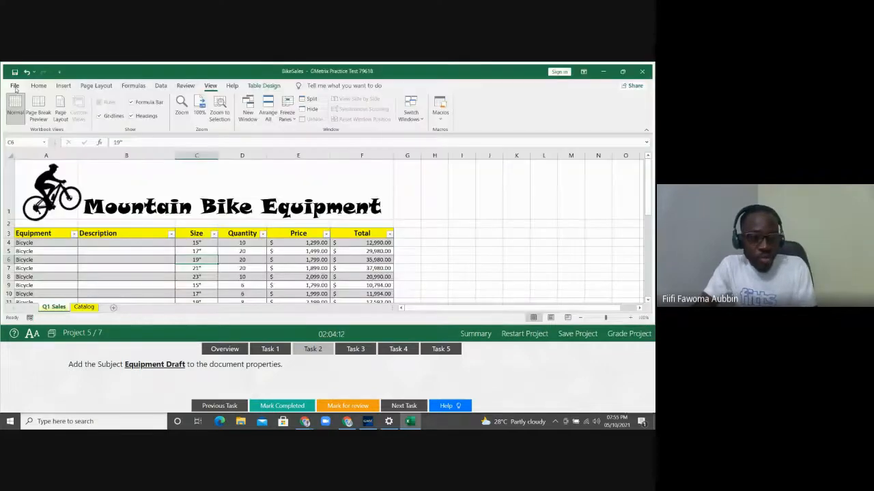
Switch the GMetrix panel to Task 3, which asks to always print A1:F17
{"action": "left_click", "coordinate": [356, 350]}
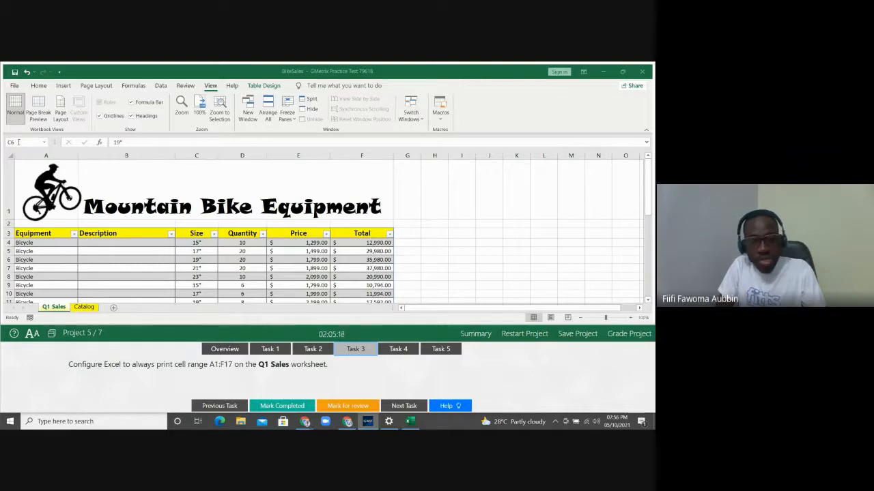
Select A1:F17 on Q1 Sales by entering it in the Name Box
{"action": "left_click", "coordinate": [18, 142]}
{"action": "type", "text": "a"}
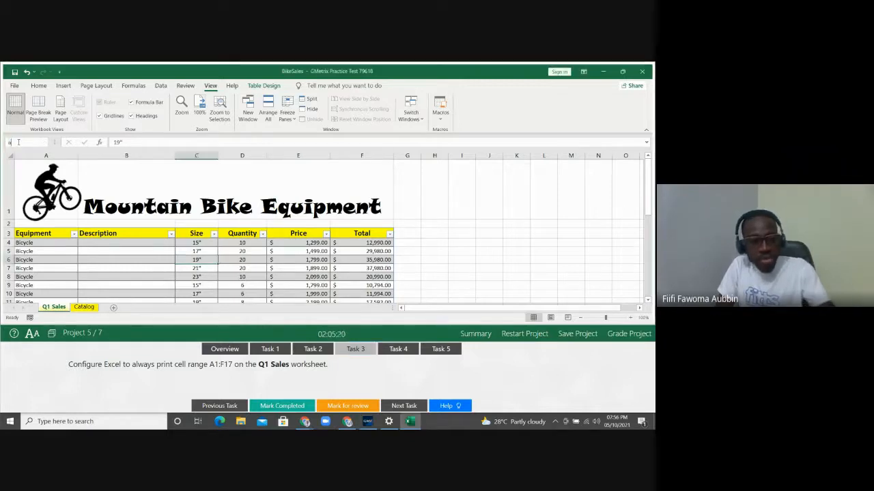
{"action": "type", "text": "1:"}
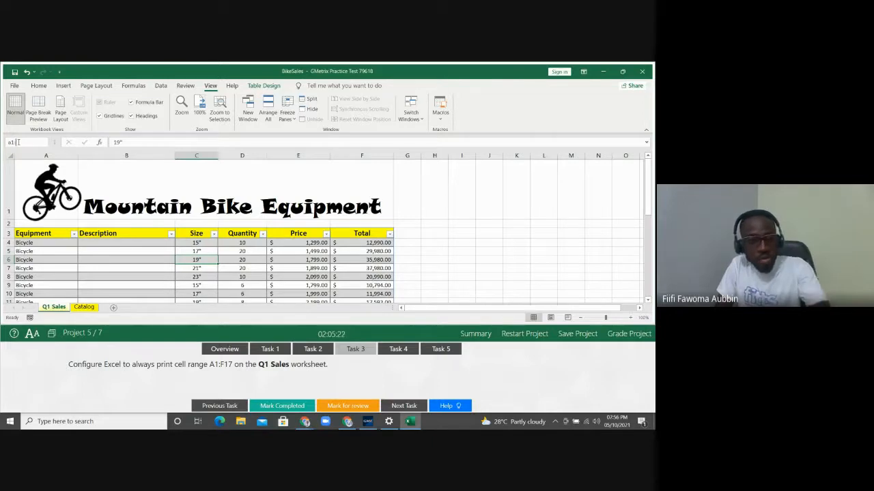
{"action": "type", "text": "f1"}
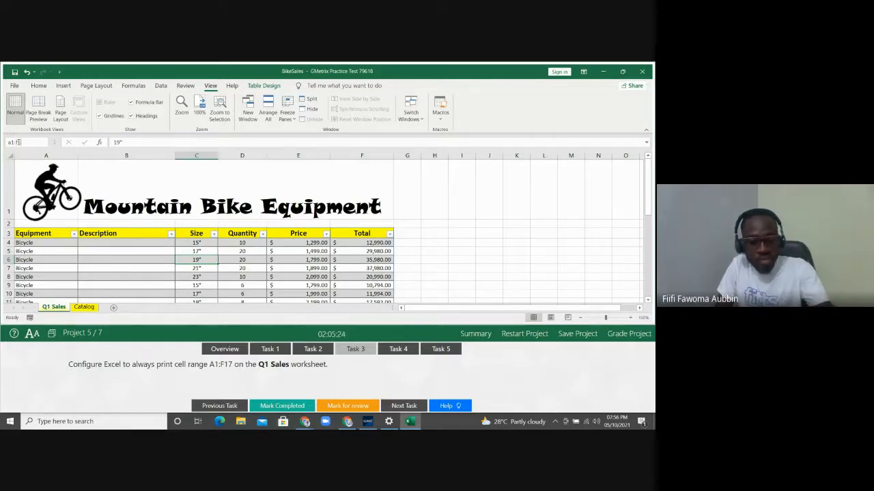
{"action": "type", "text": "7"}
{"action": "key", "text": "Return"}
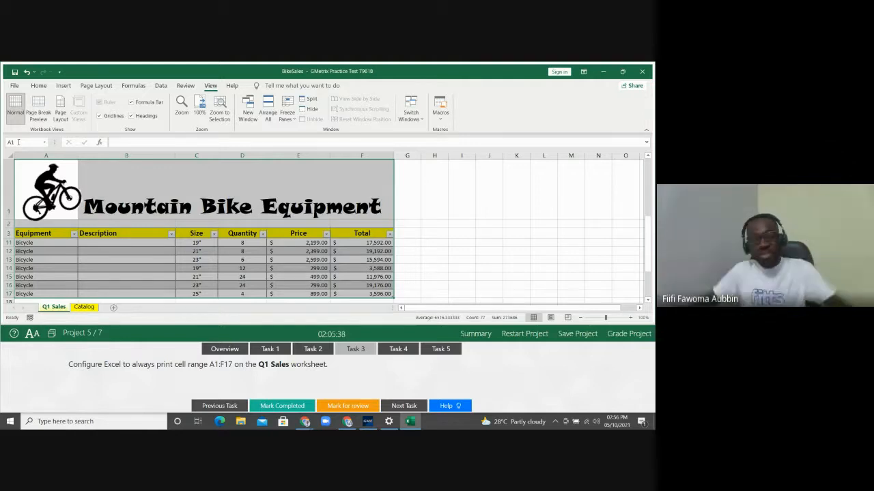
{"action": "left_click", "coordinate": [18, 142]}
{"action": "type", "text": "a1:f"}
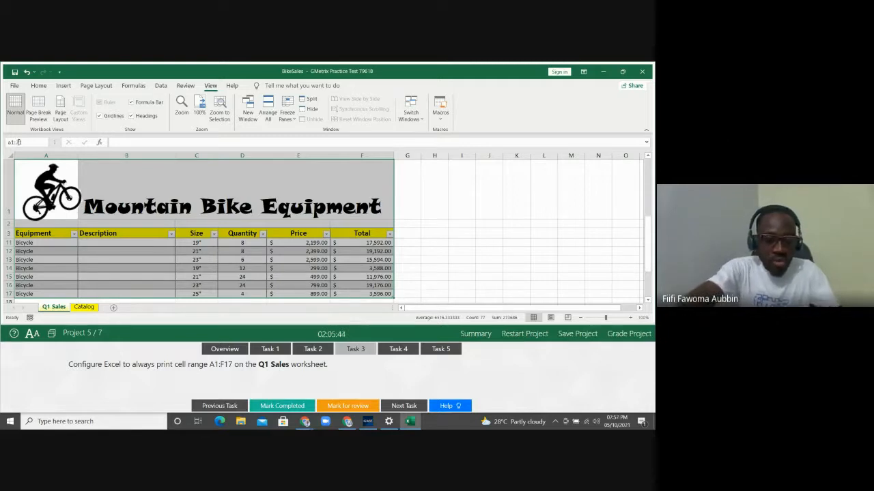
{"action": "type", "text": "17"}
{"action": "key", "text": "Return"}
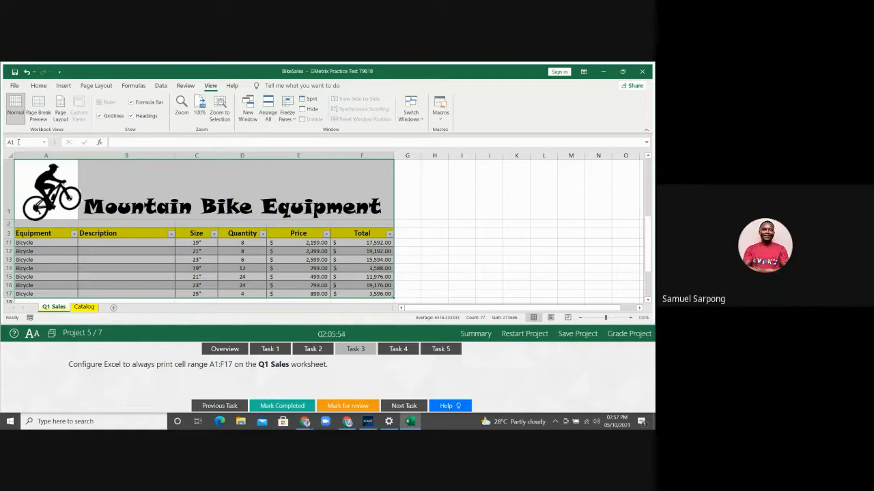
Set A1:F17 as the print area via Page Layout, then select cell B19
{"action": "left_click", "coordinate": [88, 86]}
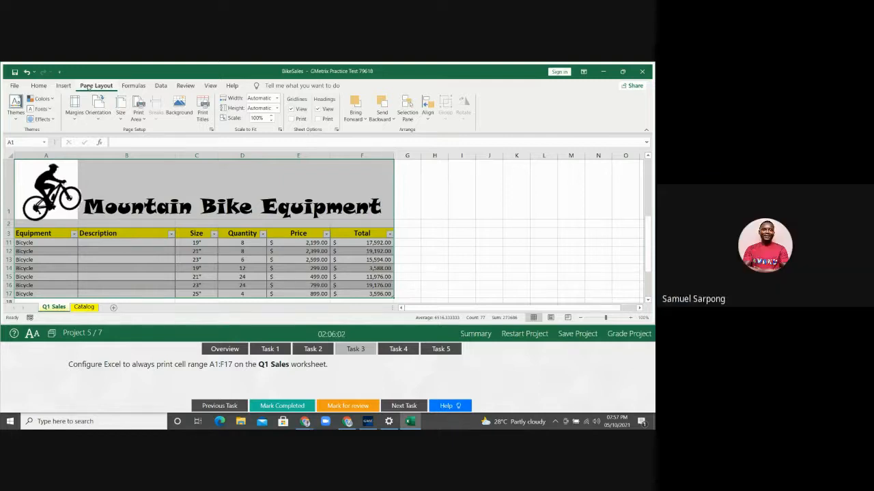
{"action": "left_click", "coordinate": [137, 113]}
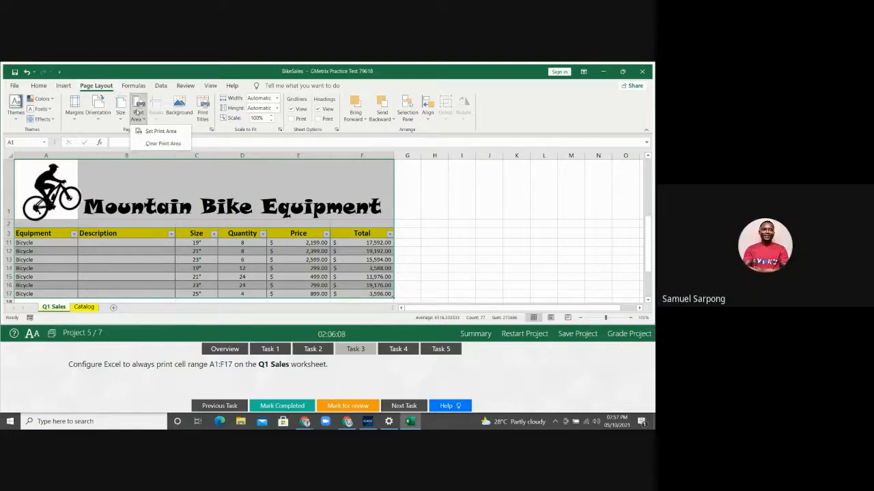
{"action": "left_click", "coordinate": [155, 130]}
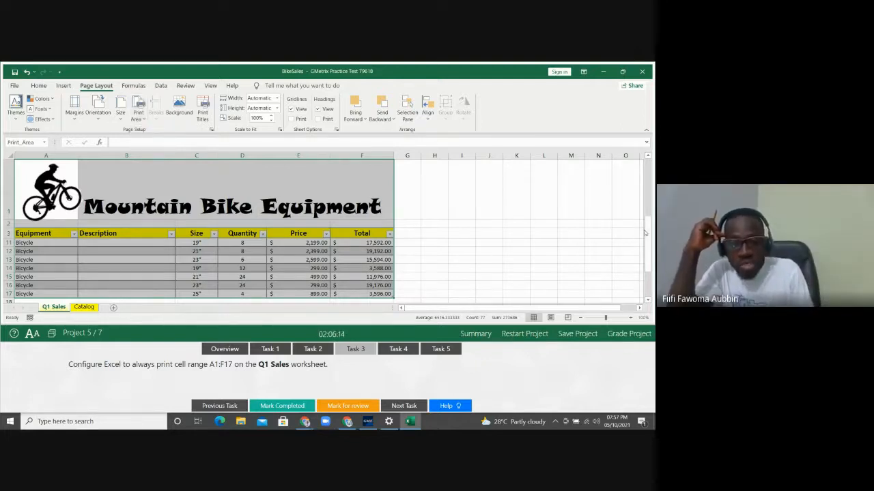
{"action": "left_click_drag", "start_coordinate": [646, 237], "coordinate": [646, 247]}
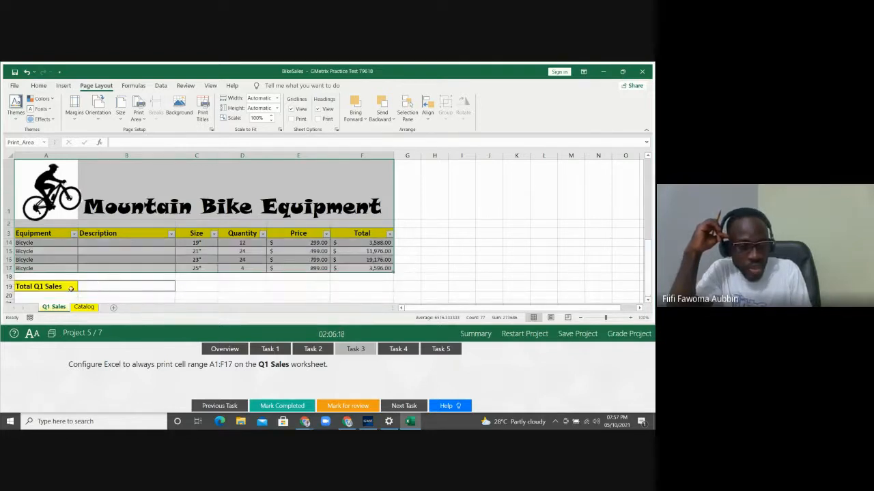
{"action": "left_click", "coordinate": [126, 285]}
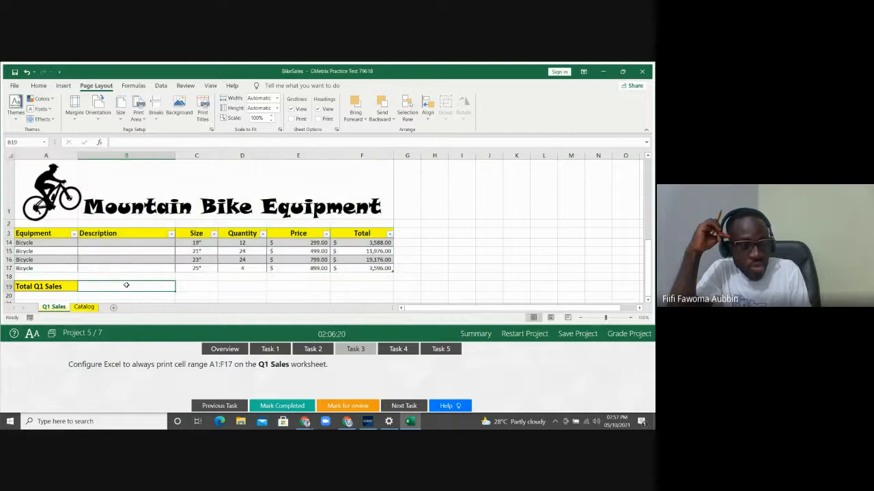
Check the print preview of the A1:F17 print area, then return to the worksheet
{"action": "left_click", "coordinate": [15, 86]}
{"action": "left_click", "coordinate": [26, 234]}
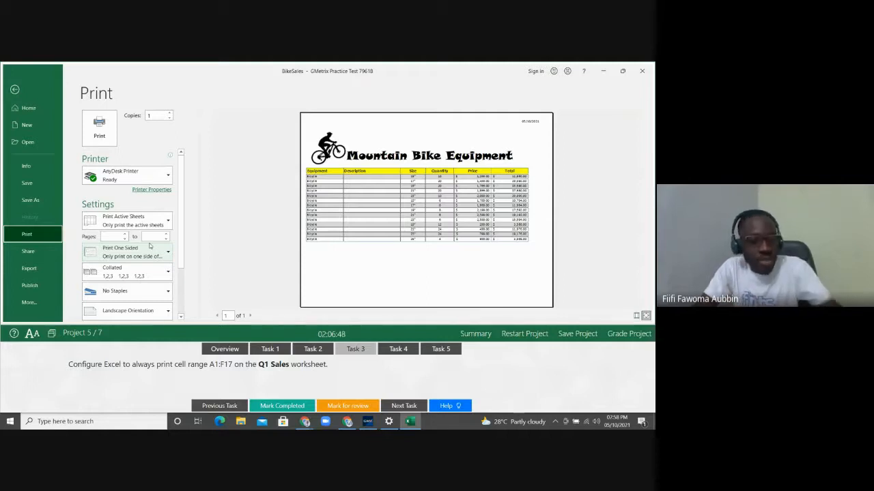
{"action": "left_click", "coordinate": [15, 90]}
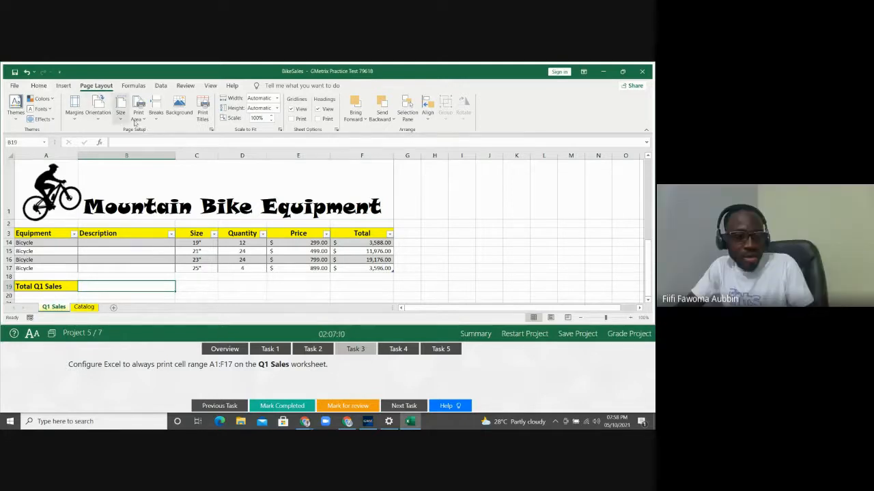
{"action": "left_click", "coordinate": [287, 88]}
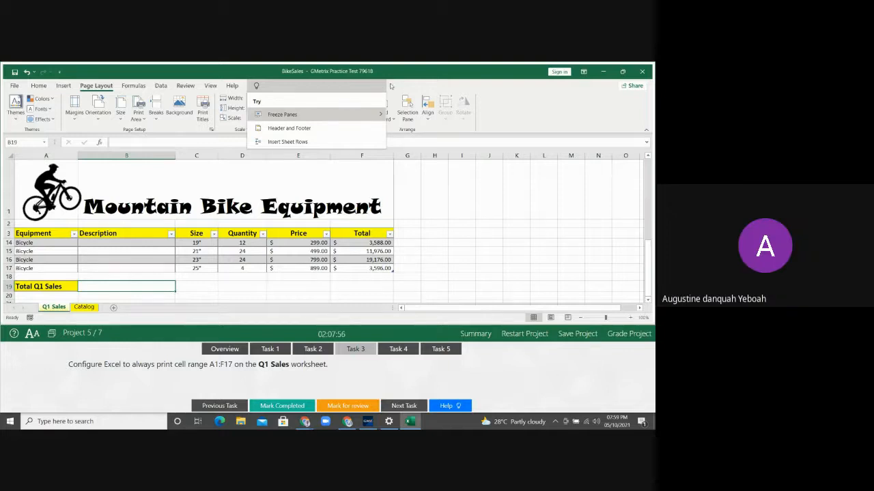
{"action": "left_click", "coordinate": [391, 86]}
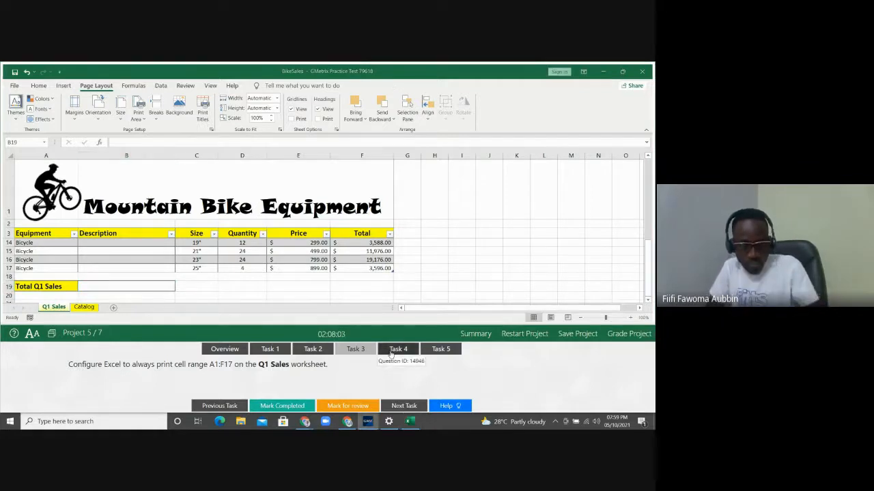
Switch to Task 4, select cell B19 and bring back the Home ribbon
{"action": "left_click", "coordinate": [398, 349]}
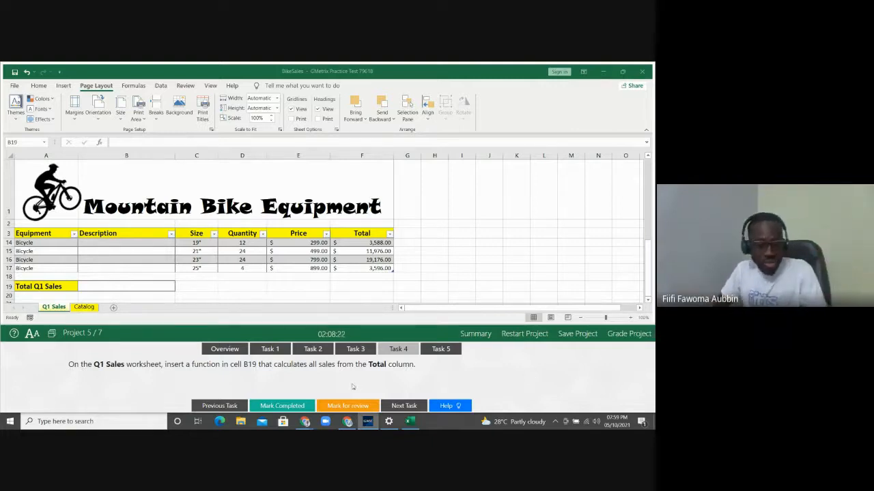
{"action": "left_click", "coordinate": [110, 287]}
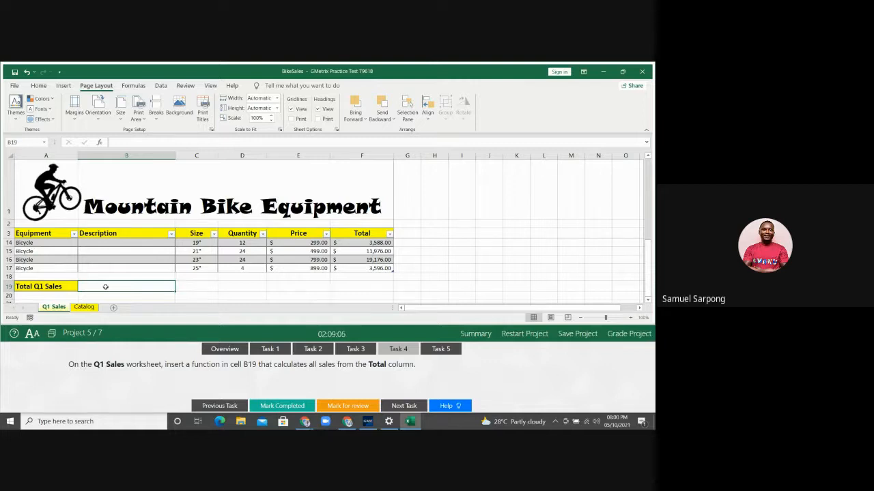
{"action": "left_click", "coordinate": [36, 86]}
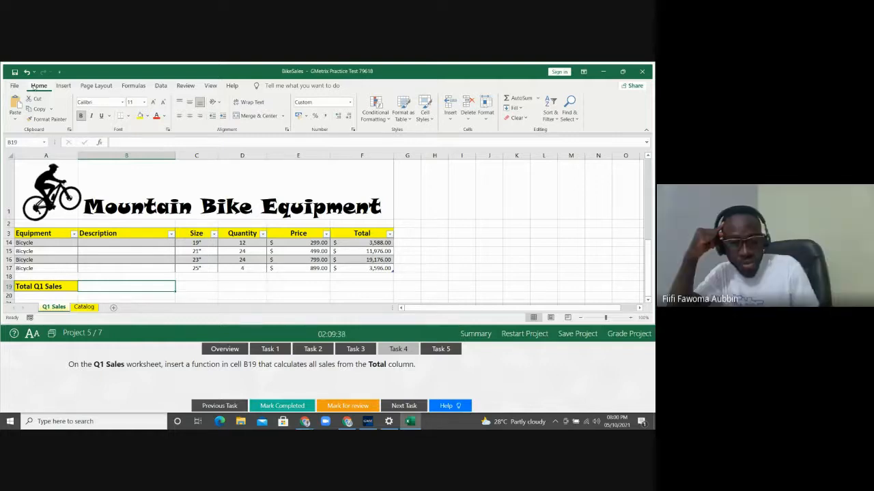
Enter =SUM(Table1[Total]) in B19, totalling the Total column to $251,422.00
{"action": "type", "text": "="}
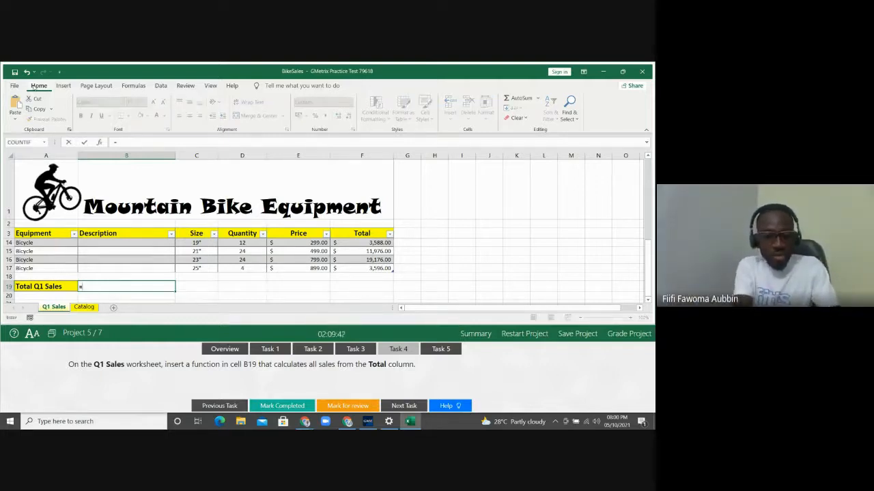
{"action": "type", "text": "SUM"}
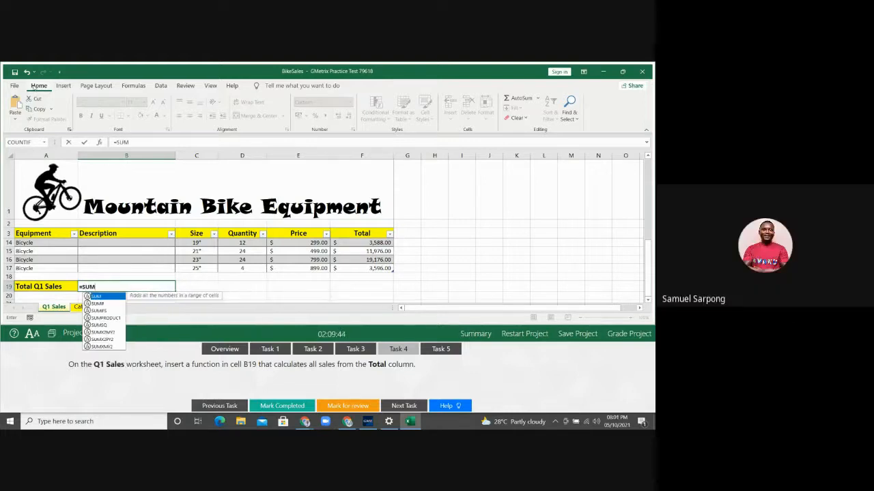
{"action": "type", "text": "("}
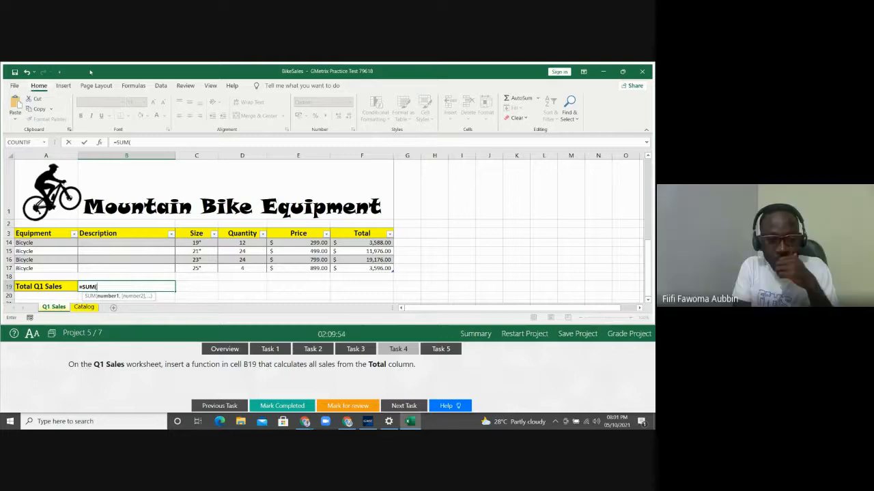
{"action": "left_click", "coordinate": [352, 258]}
{"action": "key", "text": "Up"}
{"action": "key", "text": "Up"}
{"action": "key", "text": "Up"}
{"action": "key", "text": "Up"}
{"action": "key", "text": "Up"}
{"action": "key", "text": "Up"}
{"action": "key", "text": "Up"}
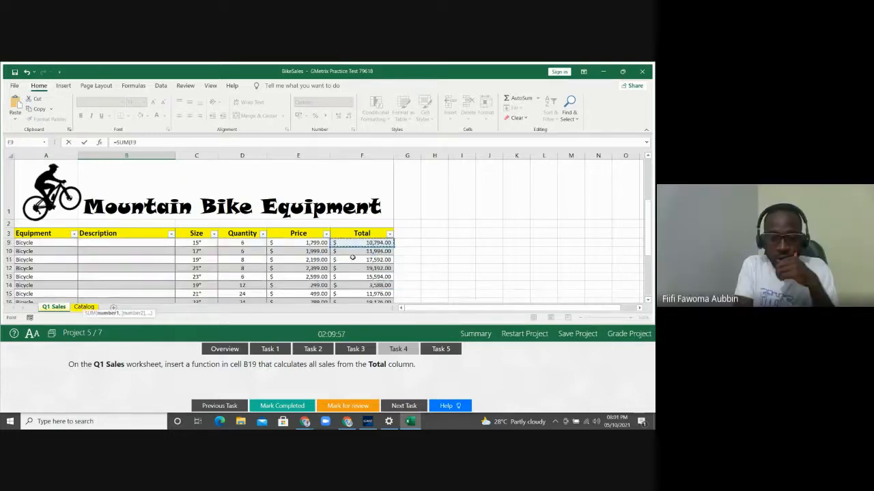
{"action": "key", "text": "Up"}
{"action": "key", "text": "Up"}
{"action": "key", "text": "Up"}
{"action": "key", "text": "Up"}
{"action": "key", "text": "Up"}
{"action": "key", "text": "Up"}
{"action": "key", "text": "Up"}
{"action": "key", "text": "Up"}
{"action": "key", "text": "Down"}
{"action": "key", "text": "Down"}
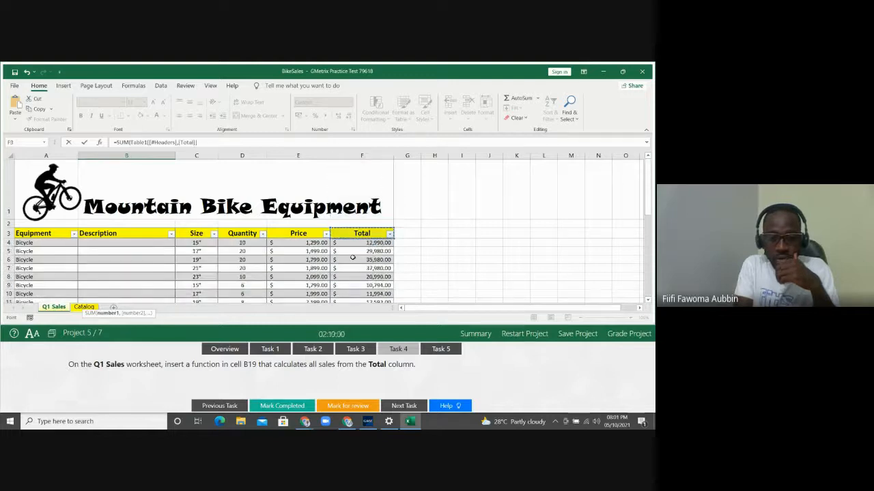
{"action": "key", "text": "Down"}
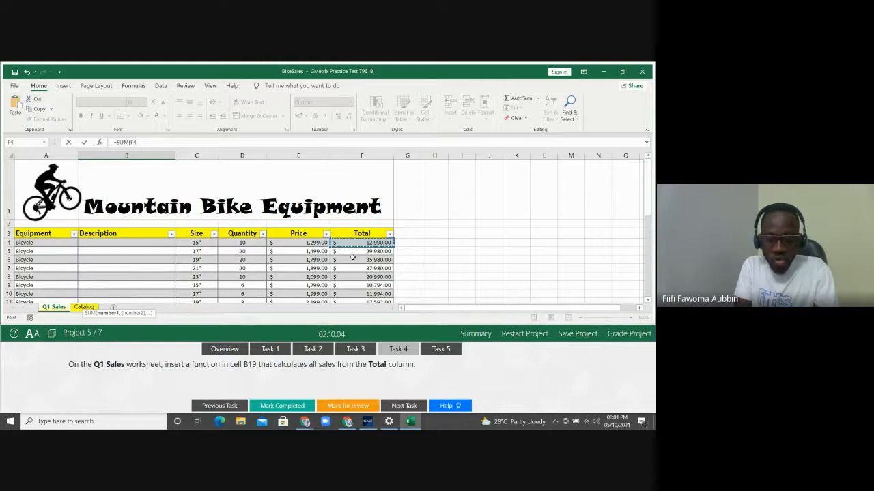
{"action": "key", "text": "ctrl+shift+Down"}
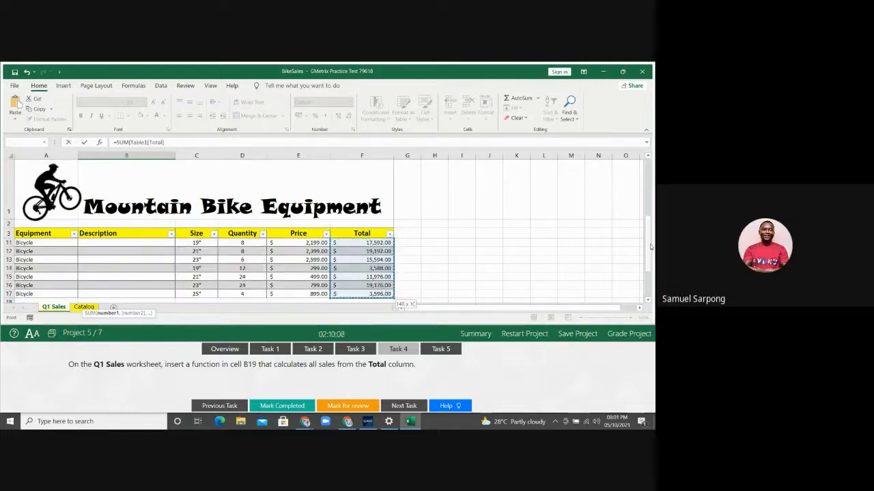
{"action": "left_click_drag", "start_coordinate": [650, 247], "coordinate": [649, 281]}
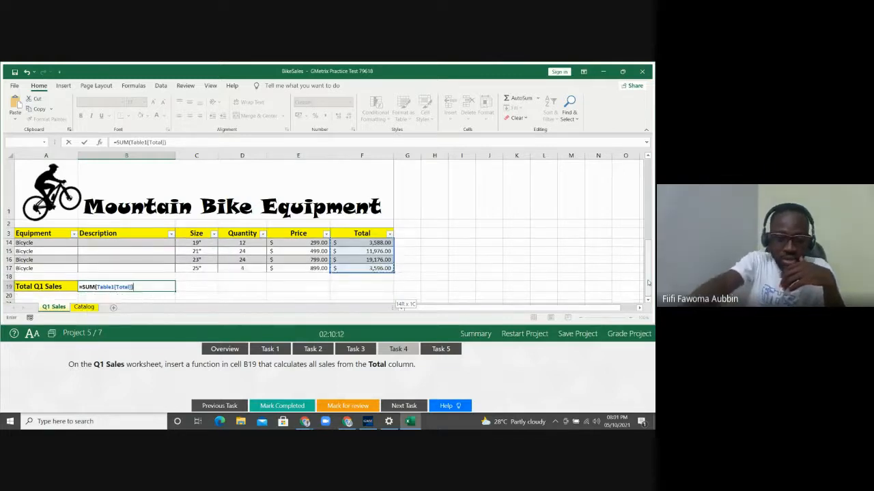
{"action": "key", "text": "Return"}
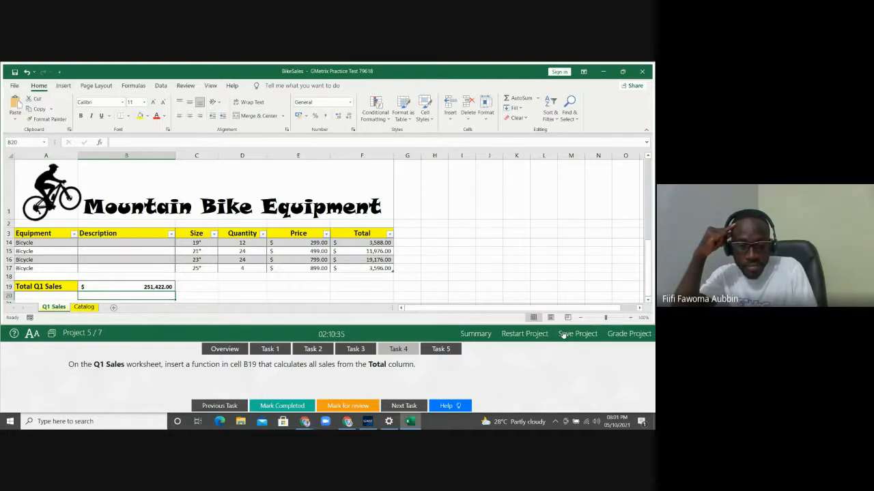
Switch to Task 5 and reselect cell B19 on Q1 Sales
{"action": "left_click", "coordinate": [440, 348]}
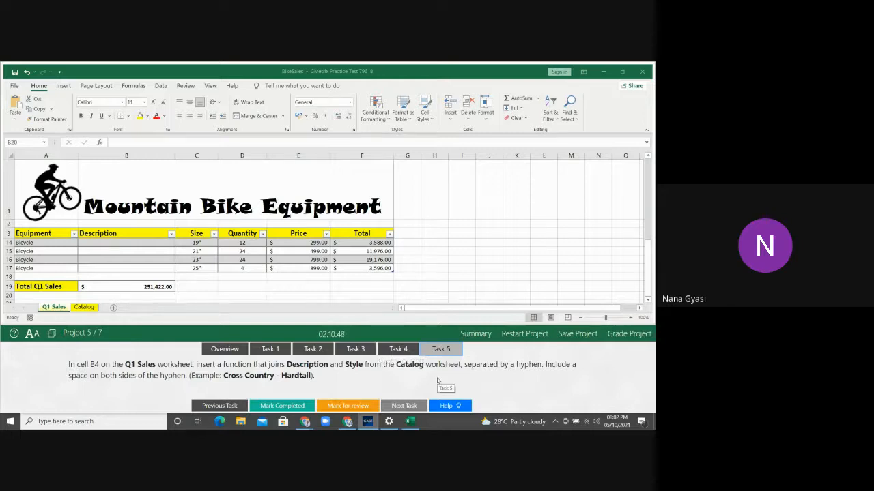
{"action": "left_click", "coordinate": [152, 286]}
{"action": "left_click", "coordinate": [151, 286]}
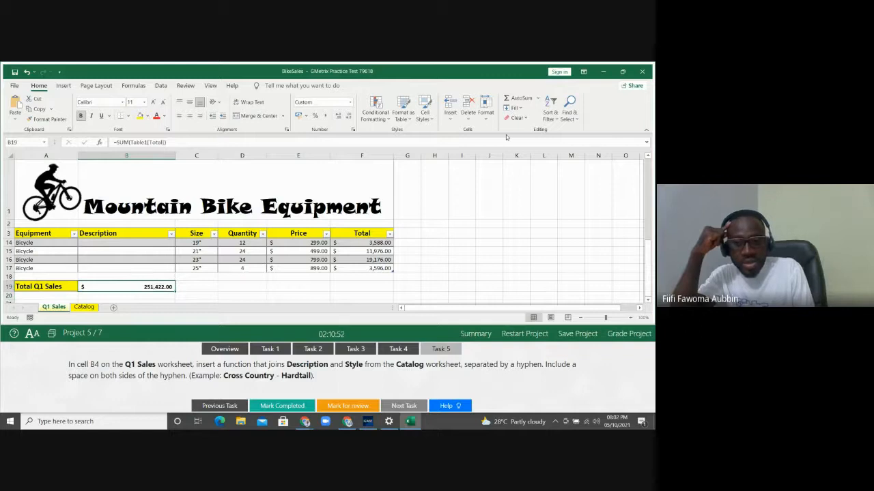
Re-enter the SUM formula in B19 by dragging over the Total column values
{"action": "left_click", "coordinate": [523, 99]}
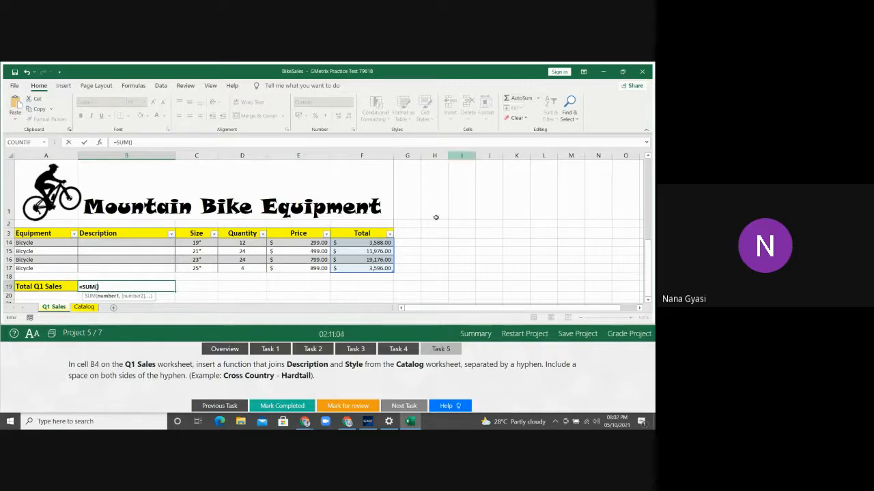
{"action": "left_click", "coordinate": [373, 234]}
{"action": "key", "text": "Down"}
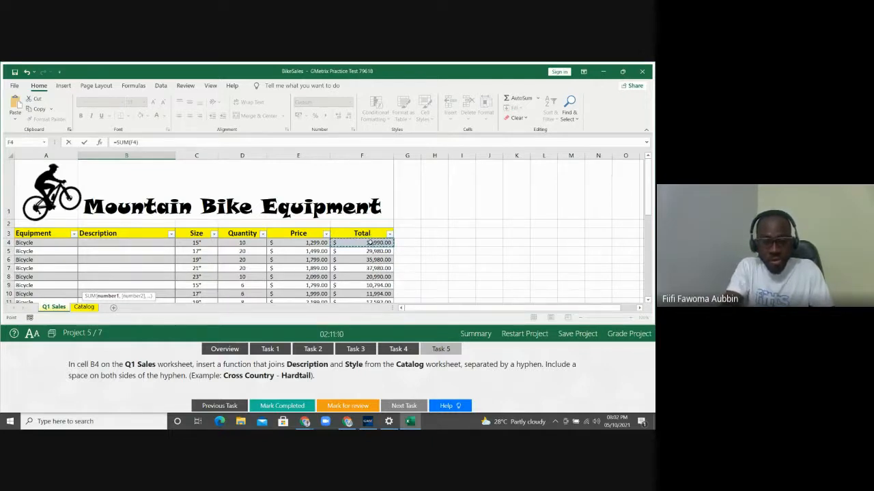
{"action": "left_click_drag", "start_coordinate": [369, 242], "coordinate": [364, 287]}
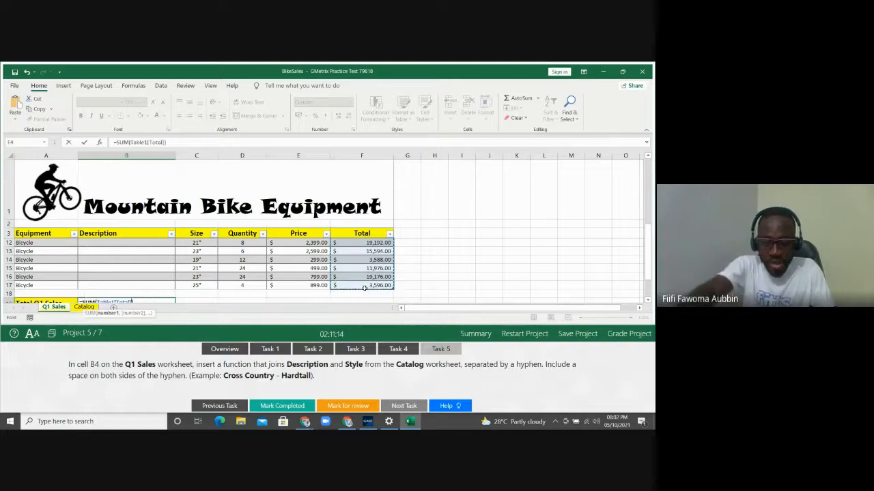
{"action": "type", "text": ")"}
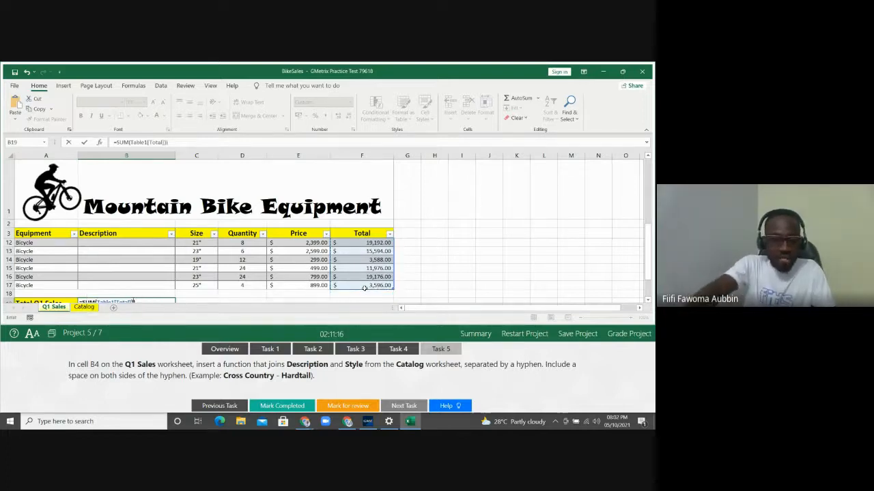
{"action": "key", "text": "Return"}
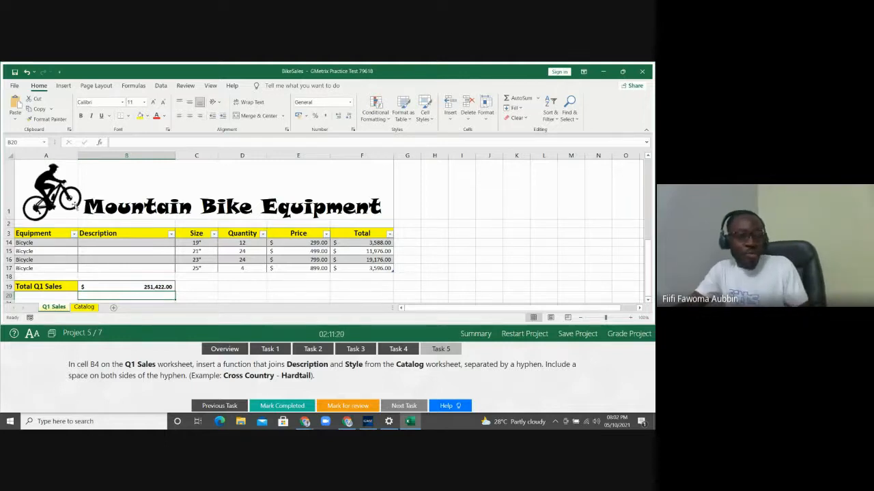
{"action": "left_click", "coordinate": [101, 143]}
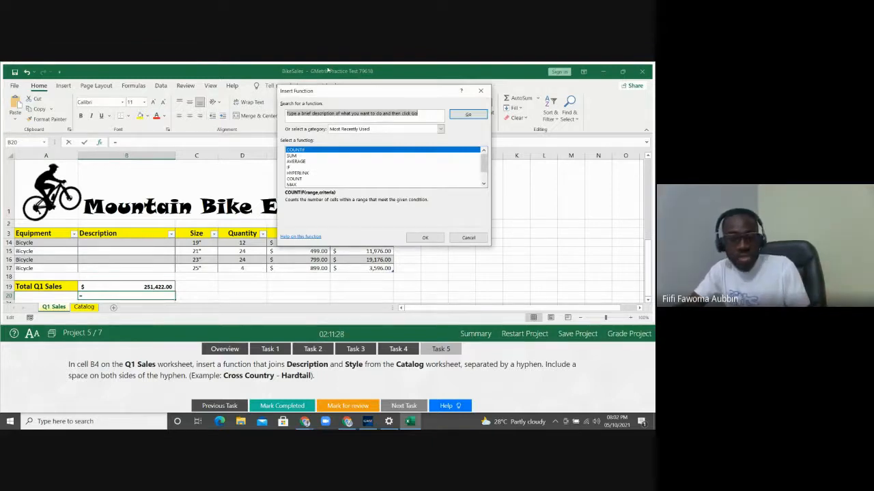
{"action": "left_click", "coordinate": [483, 92]}
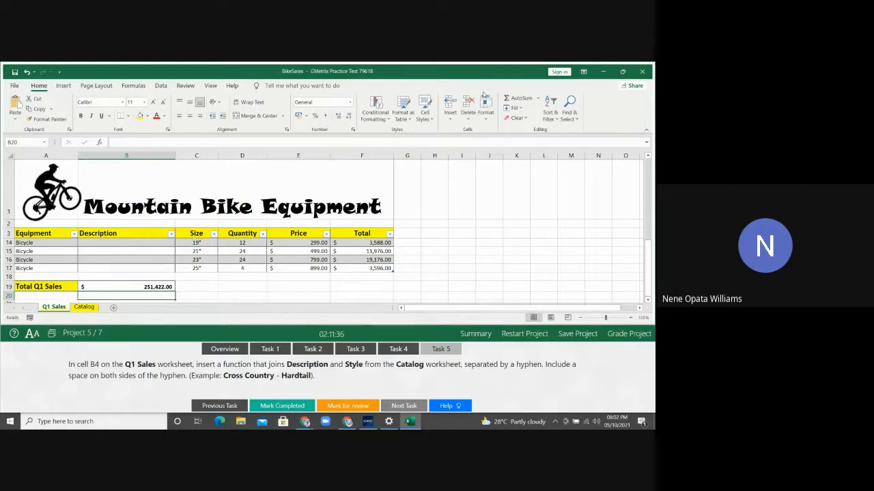
{"action": "key", "text": "Up"}
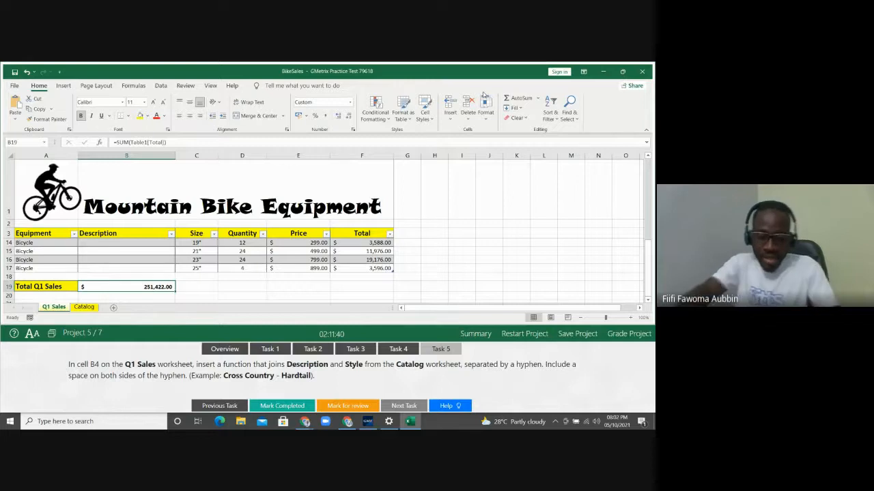
Enter =SUM(F4:F17) in B19 on Q1 Sales, totaling $251,422.00
{"action": "type", "text": "=SUM"}
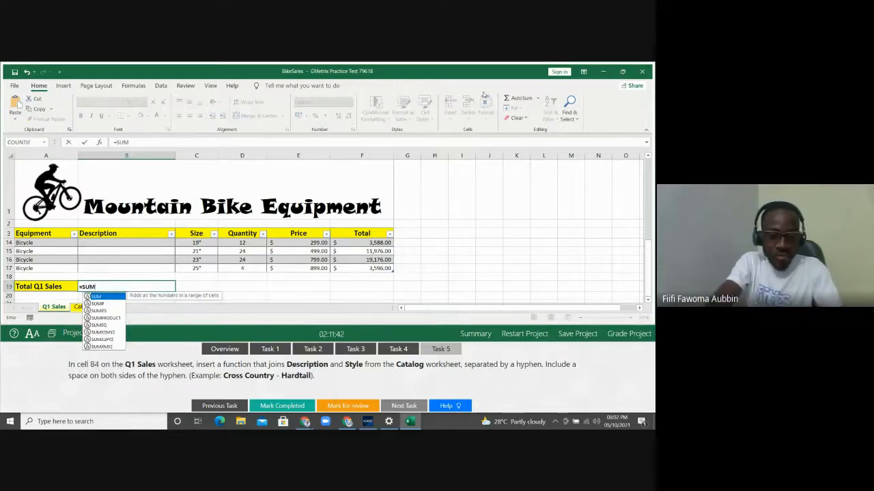
{"action": "type", "text": "("}
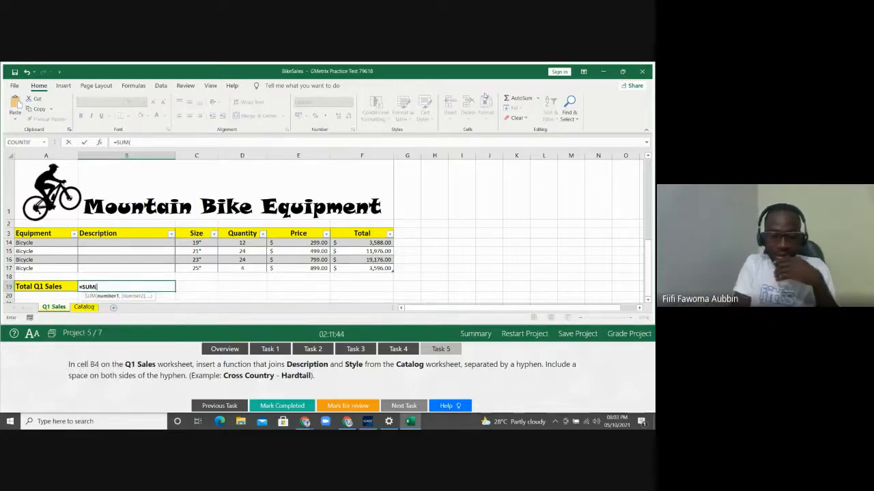
{"action": "left_click", "coordinate": [400, 350]}
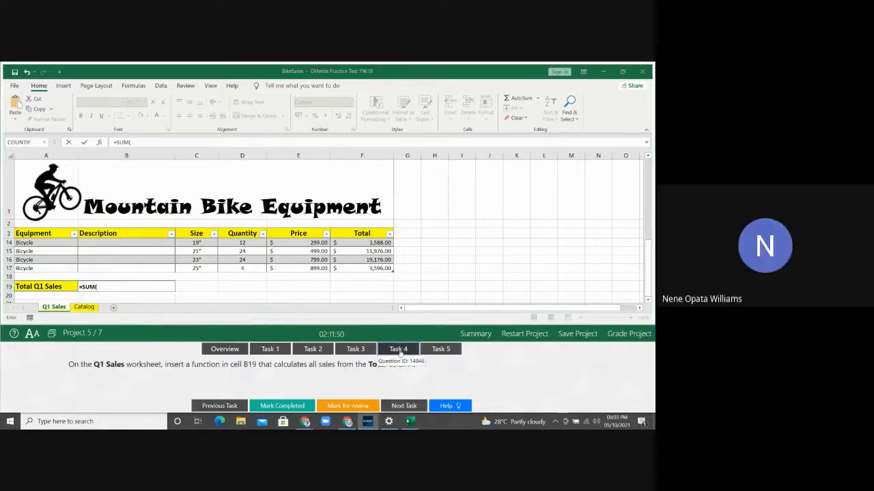
{"action": "left_click", "coordinate": [102, 291]}
{"action": "type", "text": "F4"}
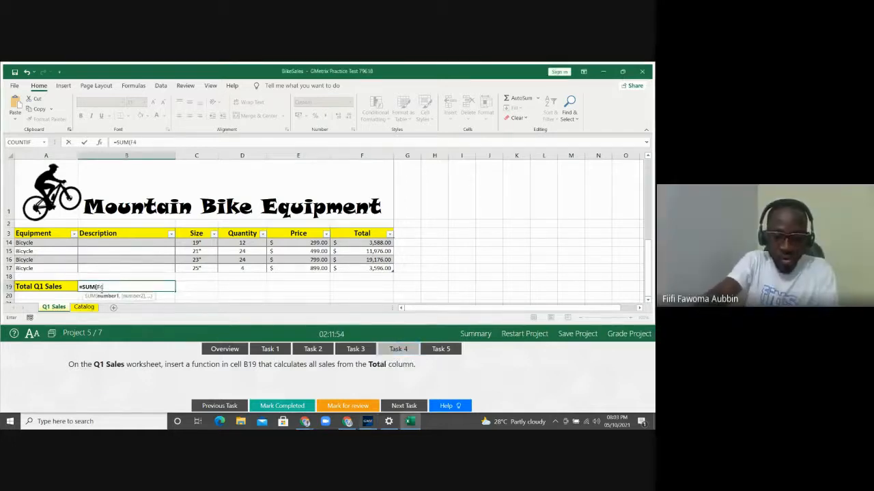
{"action": "type", "text": ":"}
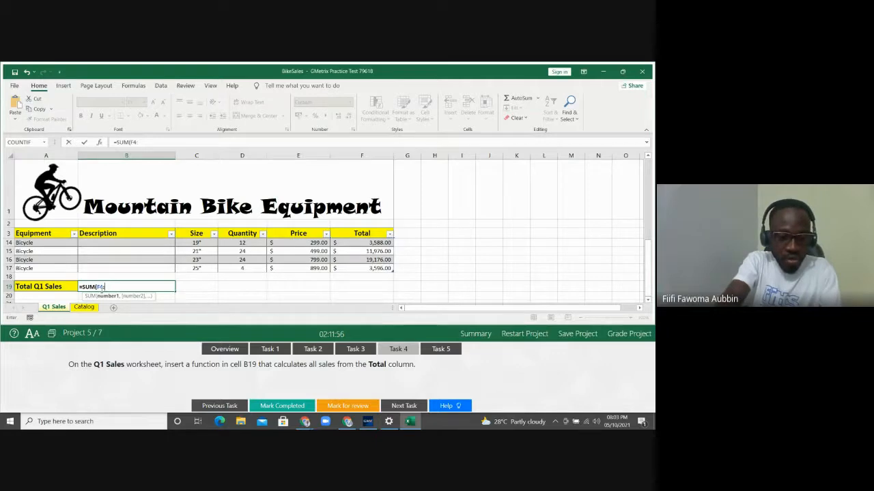
{"action": "type", "text": "F"}
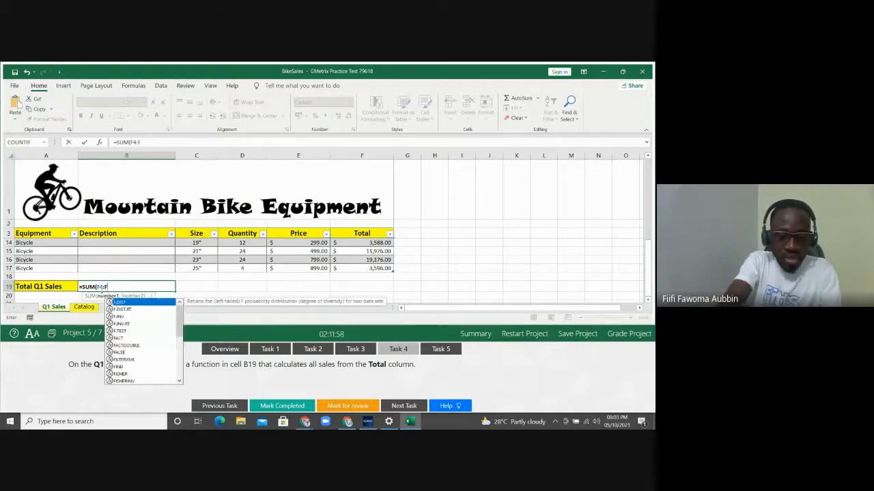
{"action": "type", "text": "17"}
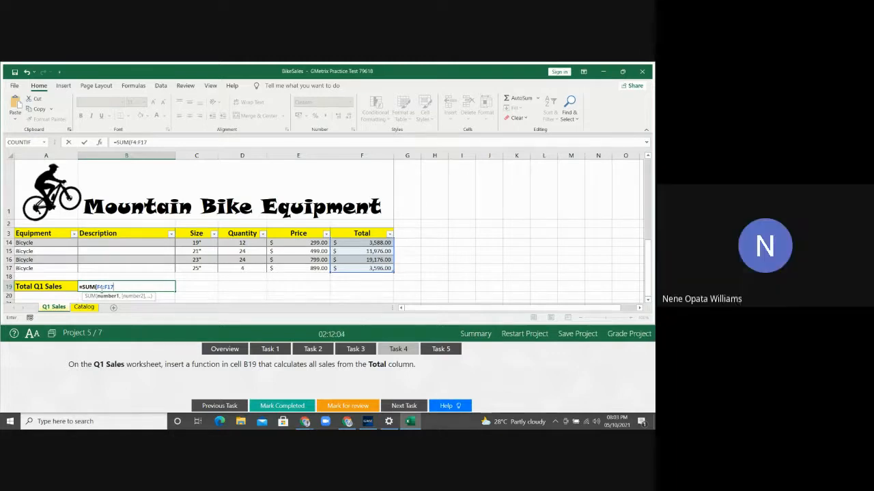
{"action": "type", "text": ")"}
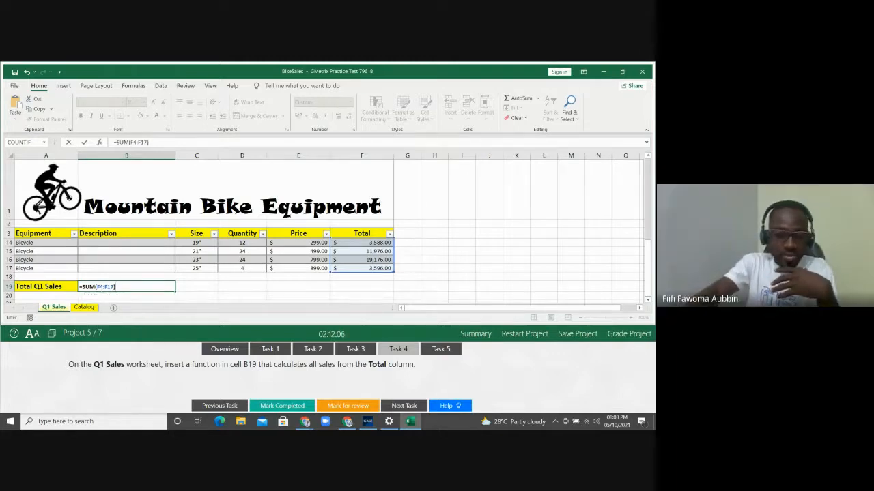
{"action": "key", "text": "Return"}
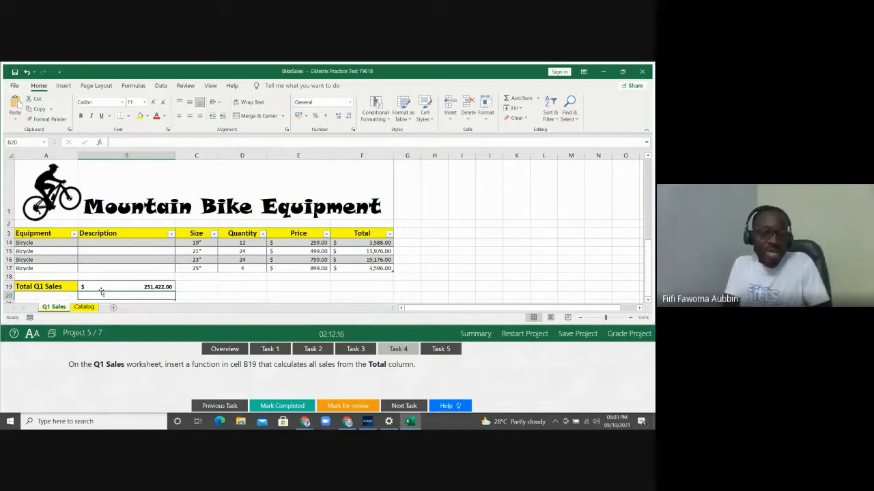
Switch to the Formulas ribbon and select cell C19
{"action": "left_click", "coordinate": [133, 86]}
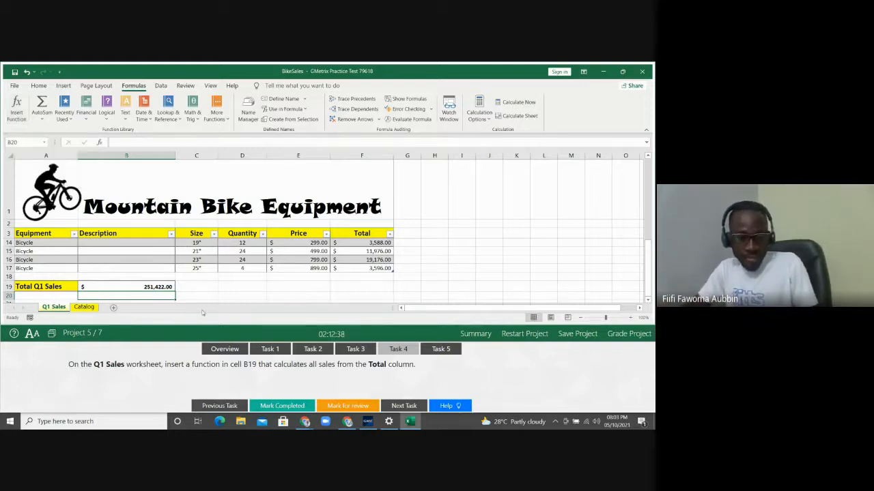
{"action": "left_click", "coordinate": [197, 289]}
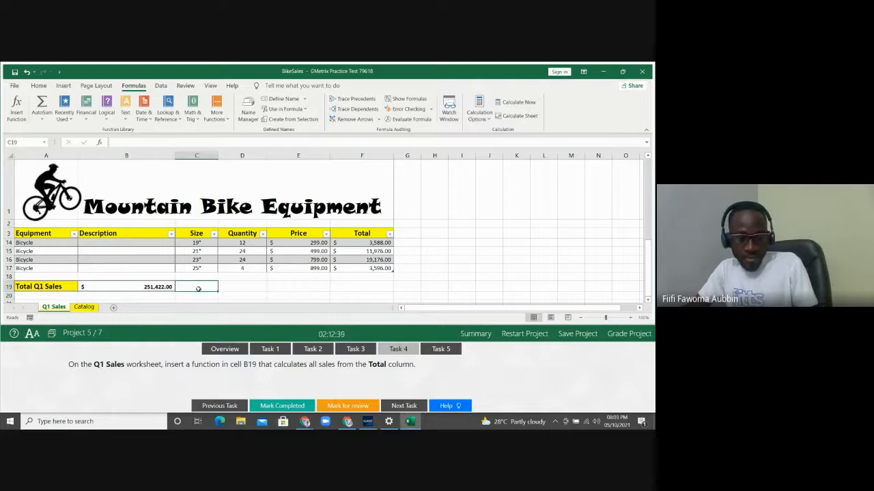
Show the Task 5 instructions to hyphen-join Catalog's Description and Style in B4
{"action": "left_click", "coordinate": [437, 350]}
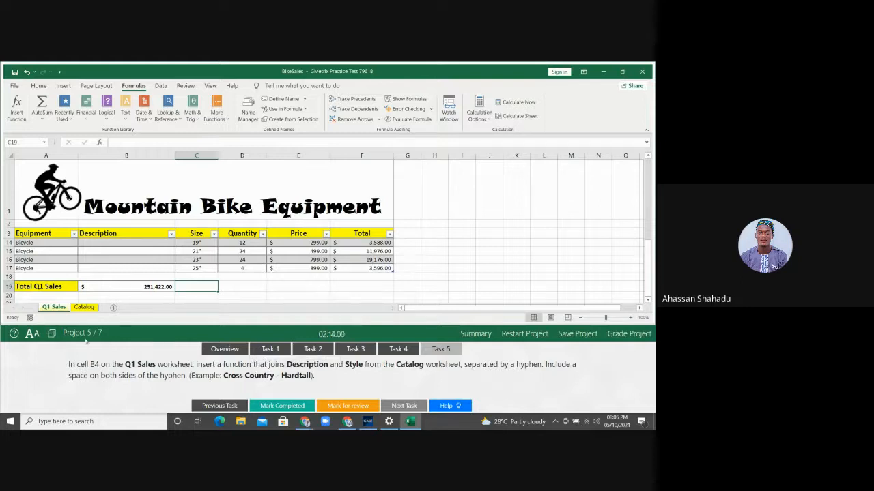
Select B4 and search Insert Function for CONCATENATE
{"action": "left_click", "coordinate": [100, 268]}
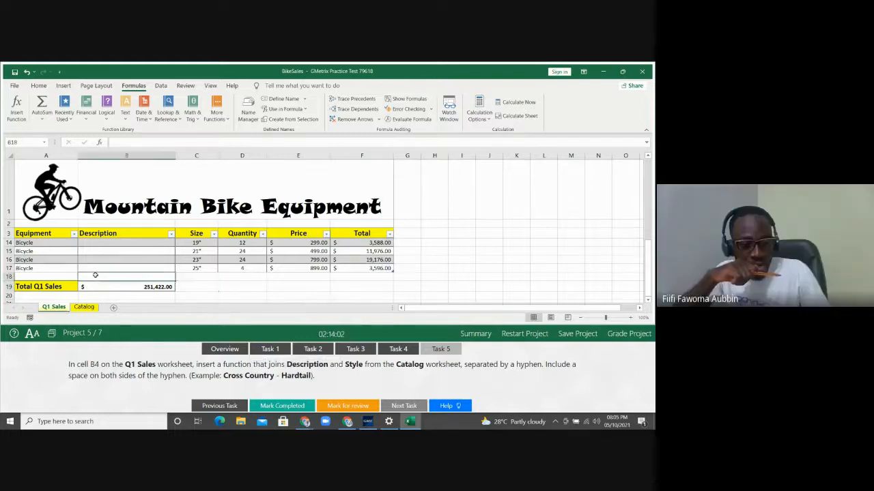
{"action": "key", "text": "Up"}
{"action": "key", "text": "Up"}
{"action": "key", "text": "Up"}
{"action": "key", "text": "Up"}
{"action": "key", "text": "Up"}
{"action": "key", "text": "Up"}
{"action": "key", "text": "Up"}
{"action": "key", "text": "Up"}
{"action": "key", "text": "Up"}
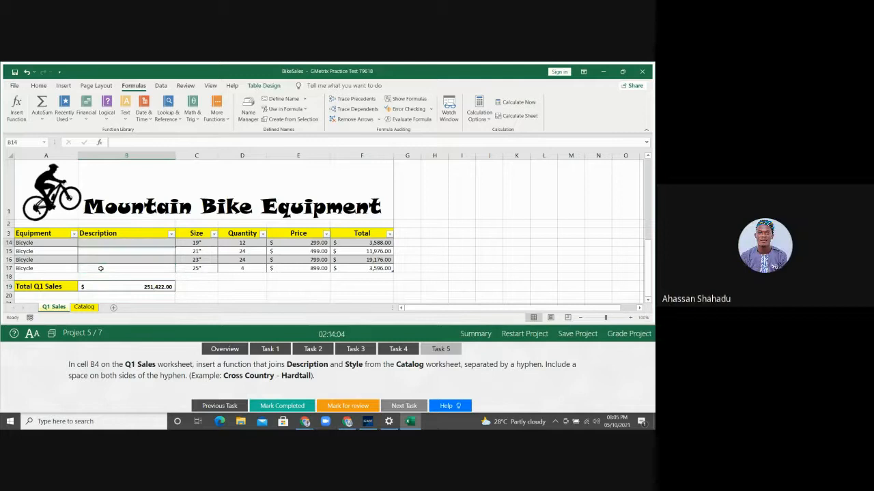
{"action": "key", "text": "Up"}
{"action": "key", "text": "Up"}
{"action": "key", "text": "Up"}
{"action": "key", "text": "Up"}
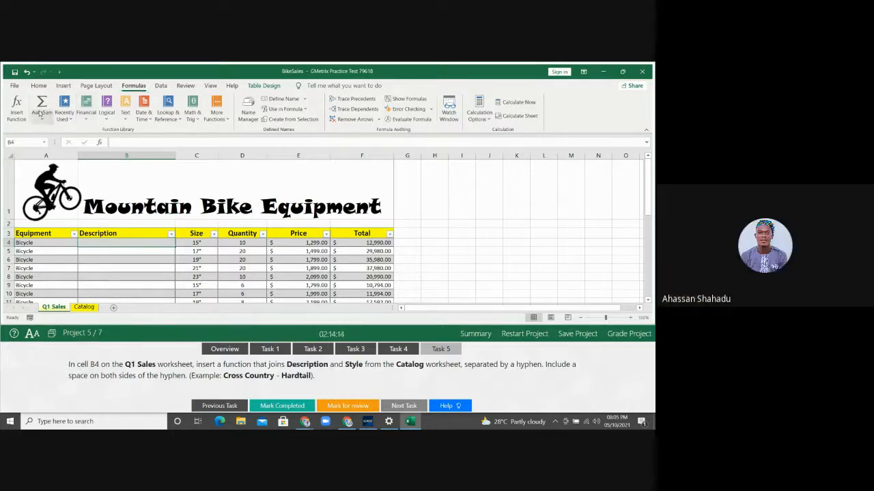
{"action": "left_click", "coordinate": [18, 111]}
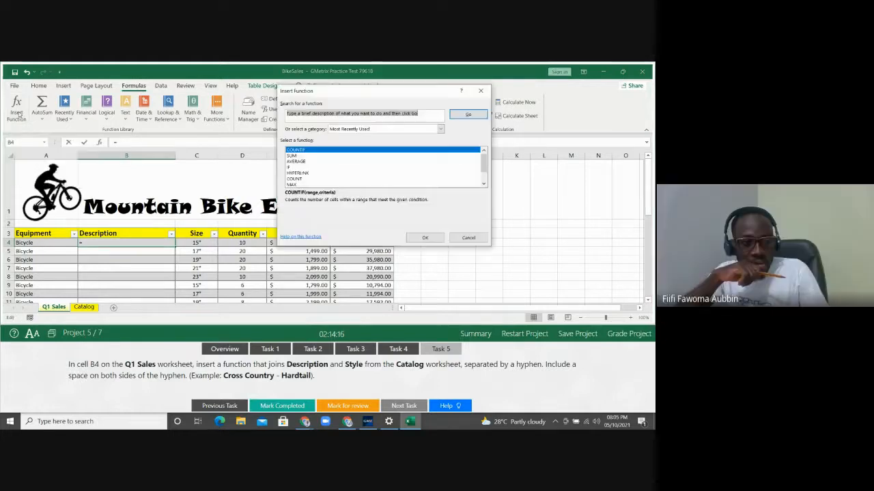
{"action": "left_click_drag", "start_coordinate": [356, 95], "coordinate": [476, 129]}
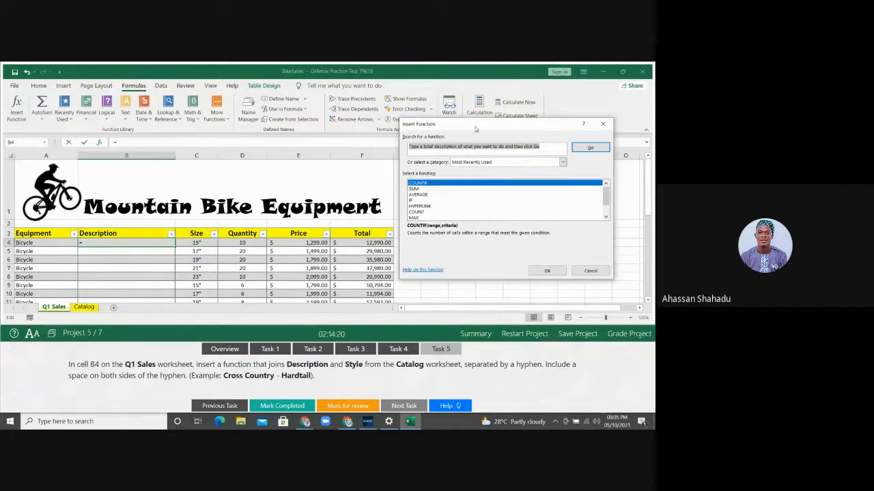
{"action": "key", "text": "BackSpace"}
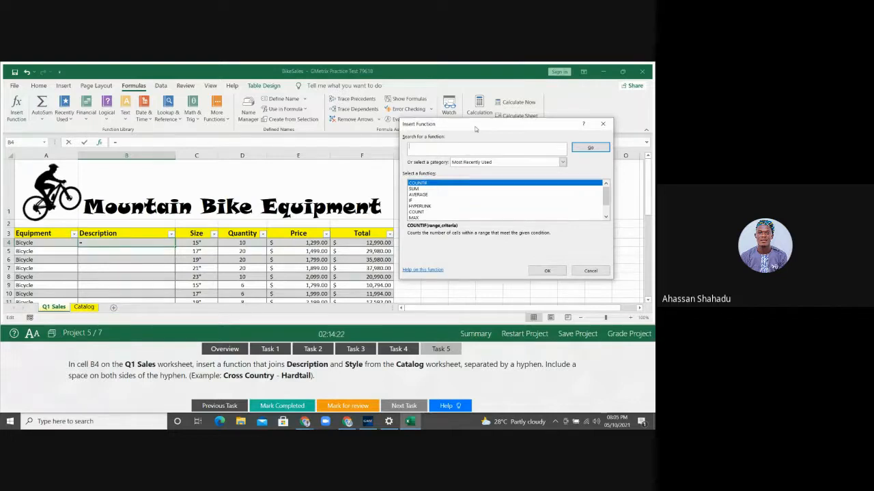
{"action": "type", "text": "CONCAT"}
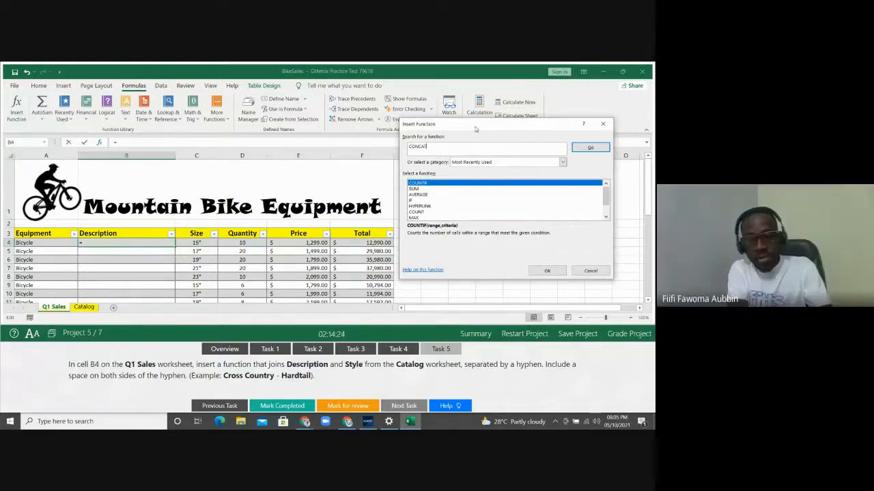
{"action": "type", "text": "ENATE"}
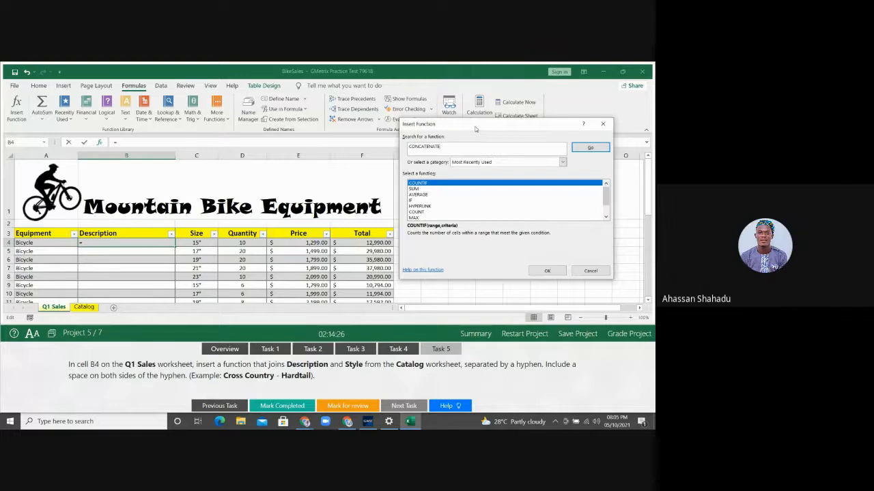
{"action": "left_click", "coordinate": [588, 147]}
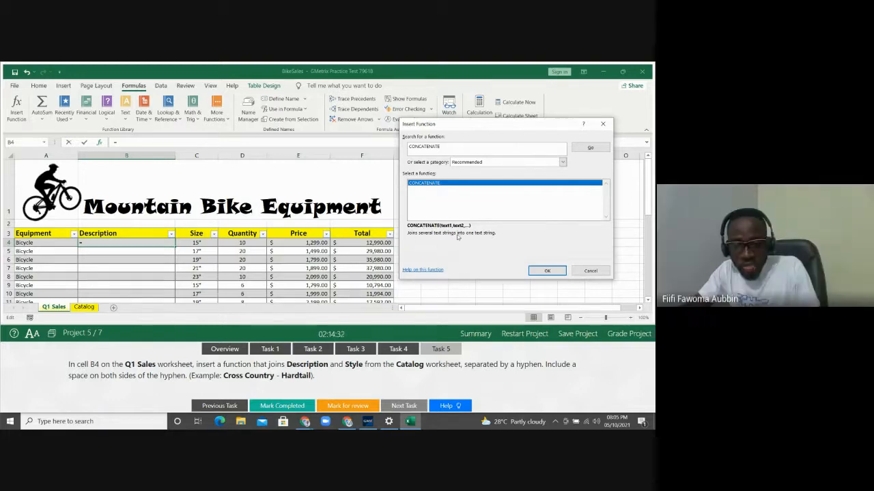
Choose CONCATENATE and move its Function Arguments dialog off the data
{"action": "left_click", "coordinate": [550, 272]}
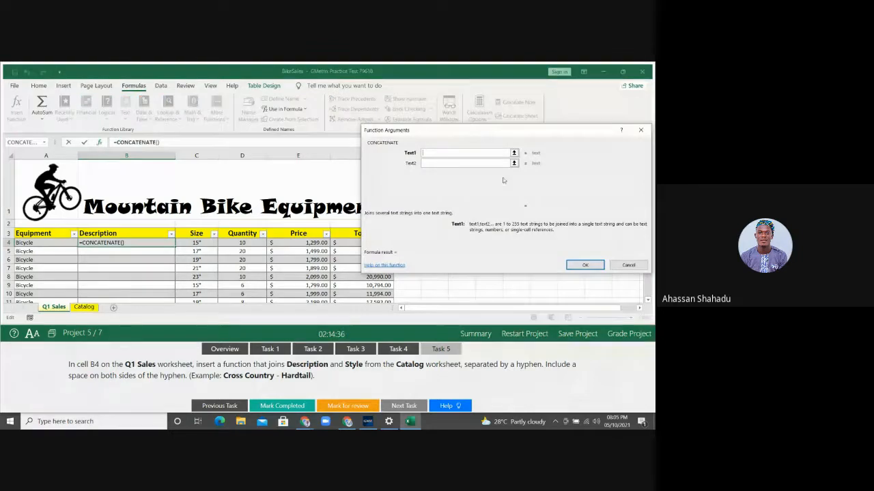
{"action": "left_click_drag", "start_coordinate": [481, 131], "coordinate": [465, 86]}
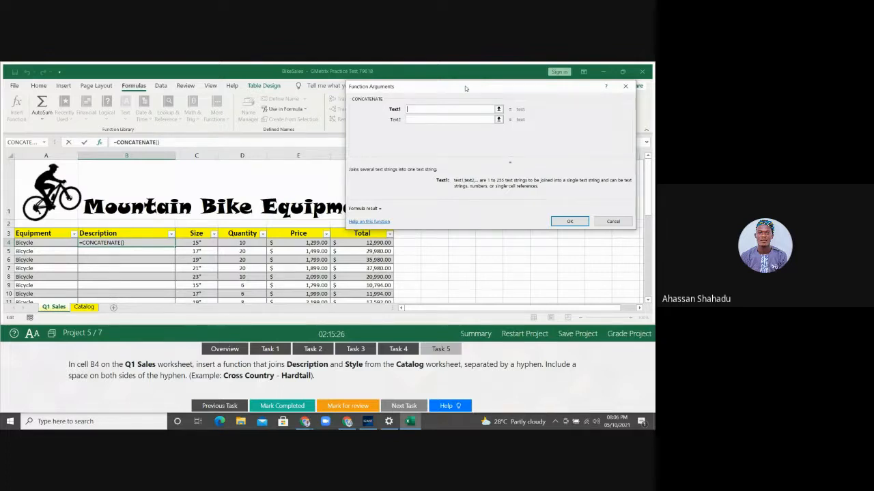
{"action": "left_click", "coordinate": [86, 307]}
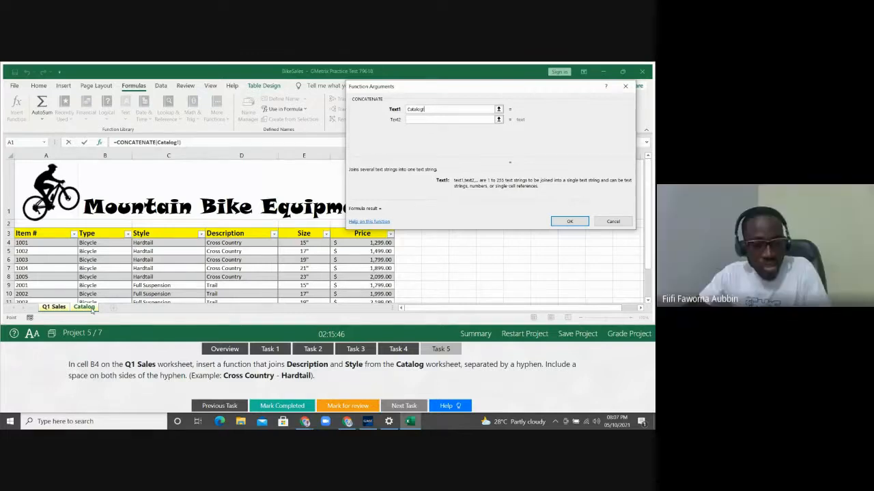
{"action": "left_click", "coordinate": [221, 242]}
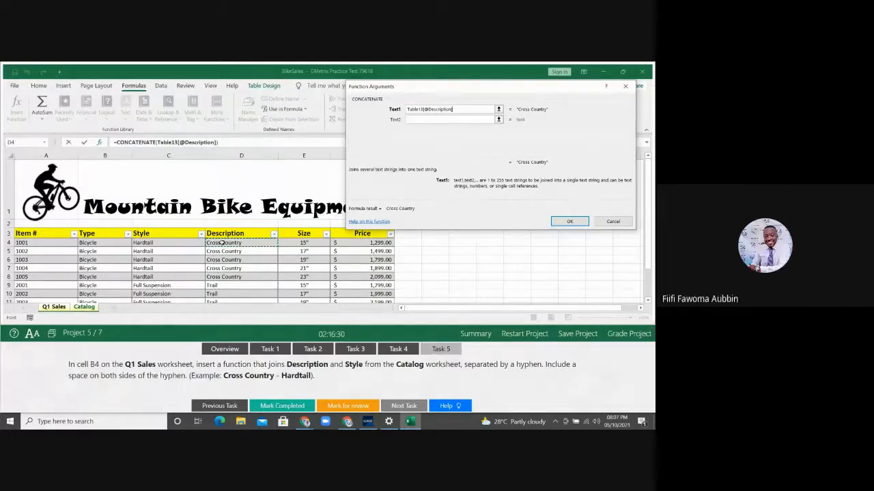
Move to the CONCATENATE Text2 argument to enter a space
{"action": "left_click", "coordinate": [423, 120]}
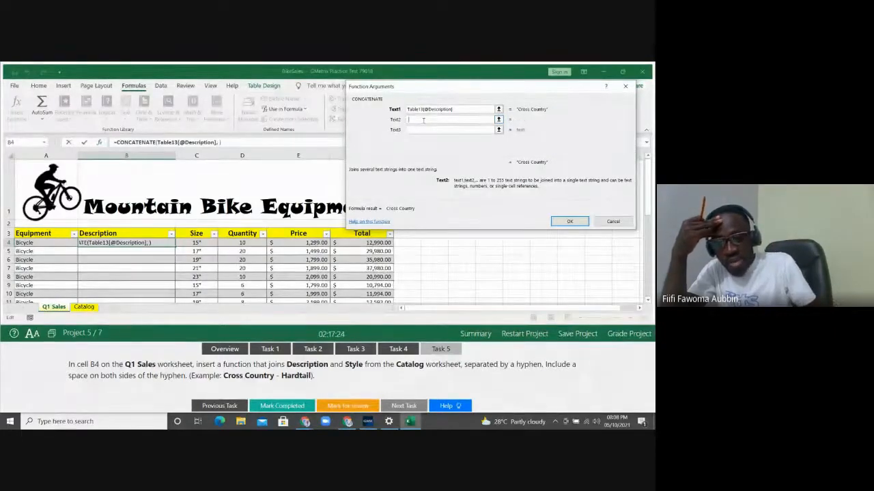
Add a space, a hyphen and a space as CONCATENATE's Text2 to Text4
{"action": "left_click", "coordinate": [420, 130]}
{"action": "left_click", "coordinate": [420, 129]}
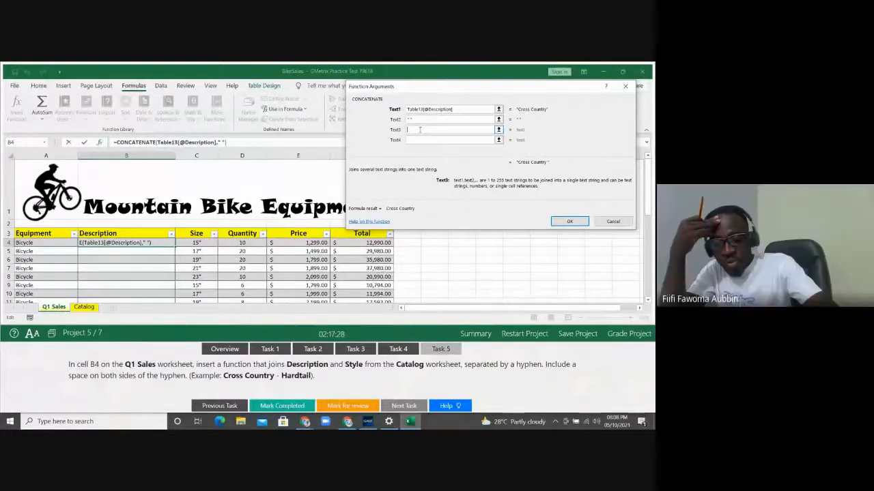
{"action": "type", "text": "-"}
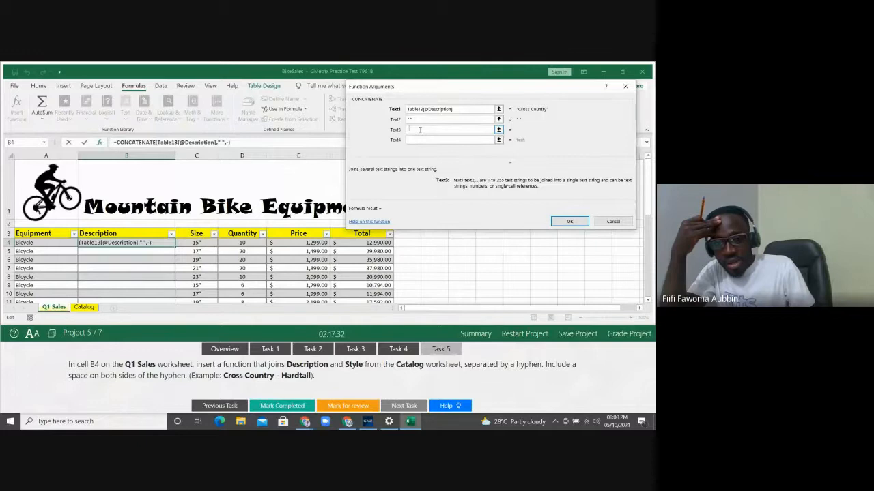
{"action": "left_click", "coordinate": [419, 140]}
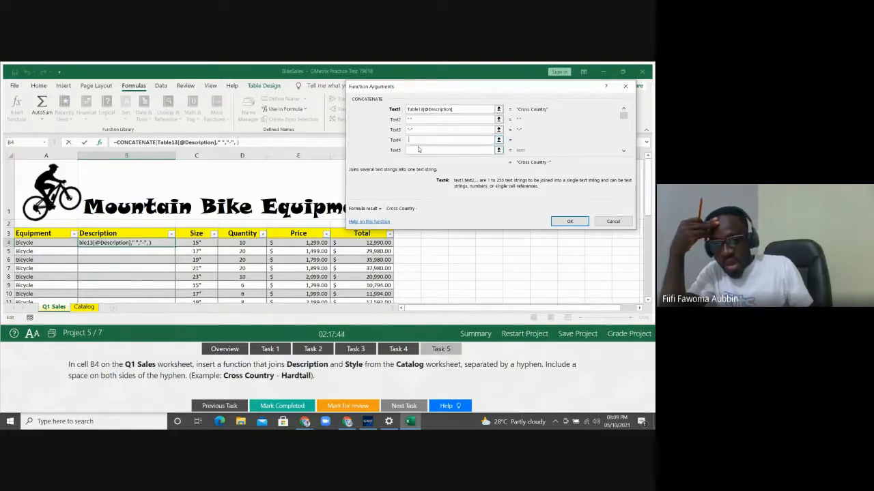
{"action": "left_click", "coordinate": [418, 149]}
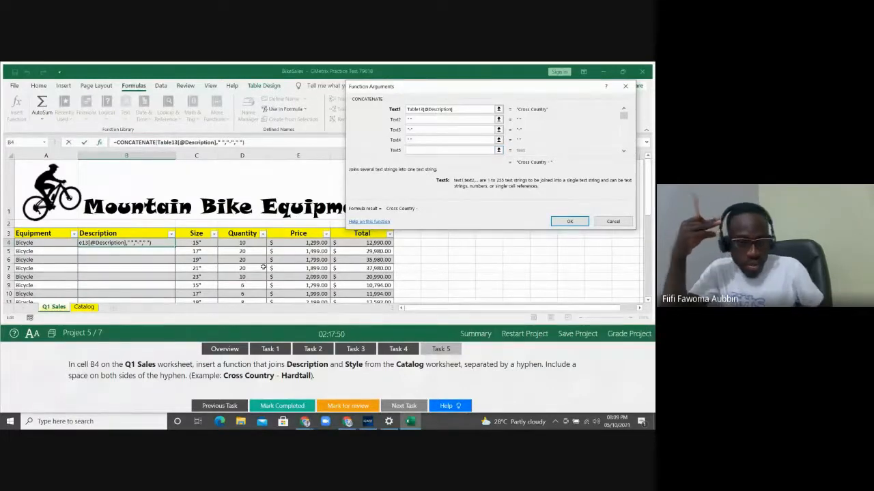
{"action": "left_click", "coordinate": [90, 308]}
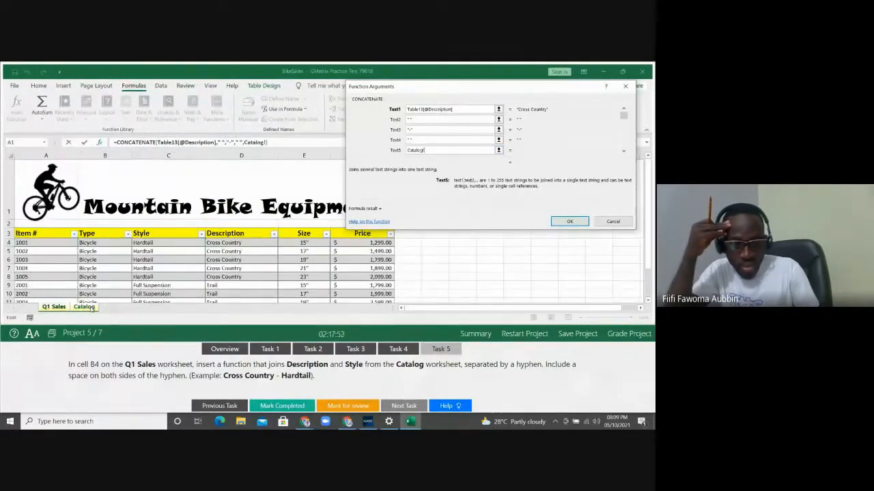
{"action": "left_click", "coordinate": [158, 243]}
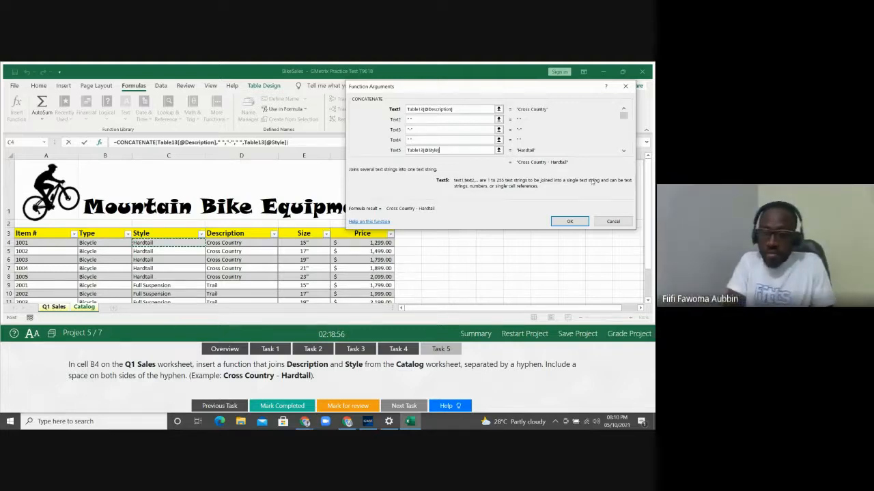
Cancel the CONCATENATE formula, reselect B4, and return to Q1 Sales via Catalog
{"action": "left_click", "coordinate": [602, 221]}
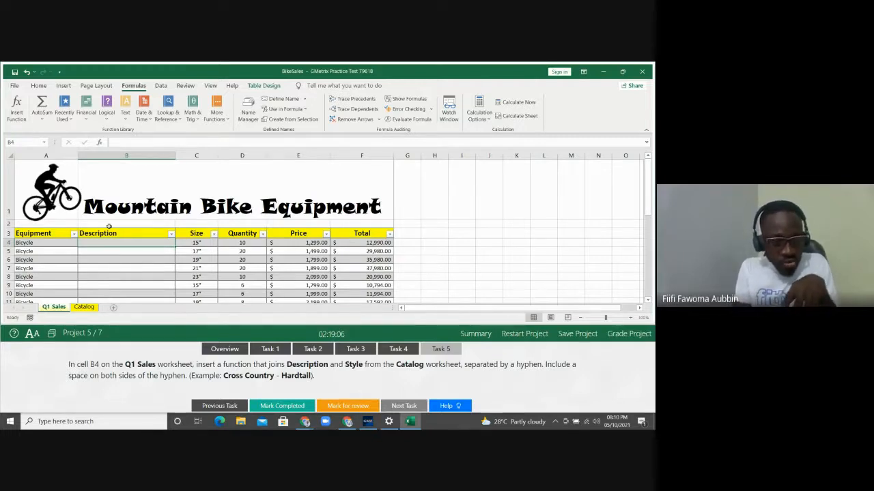
{"action": "left_click", "coordinate": [121, 155]}
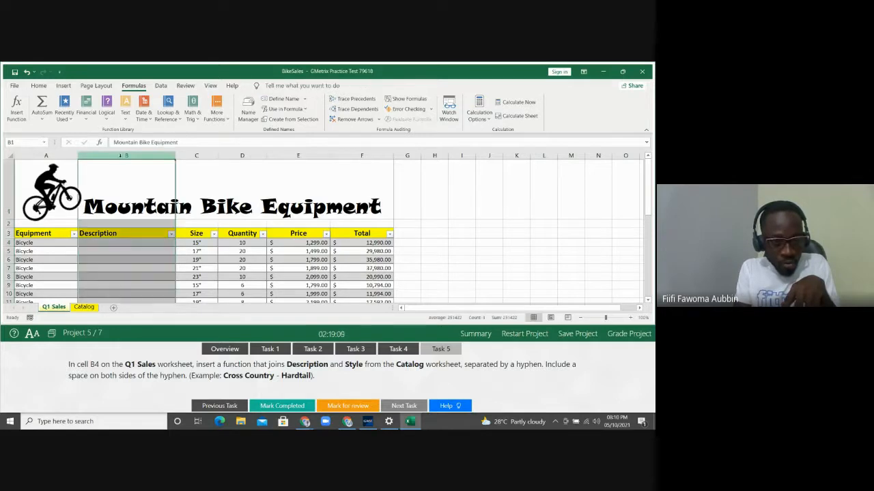
{"action": "left_click", "coordinate": [107, 243]}
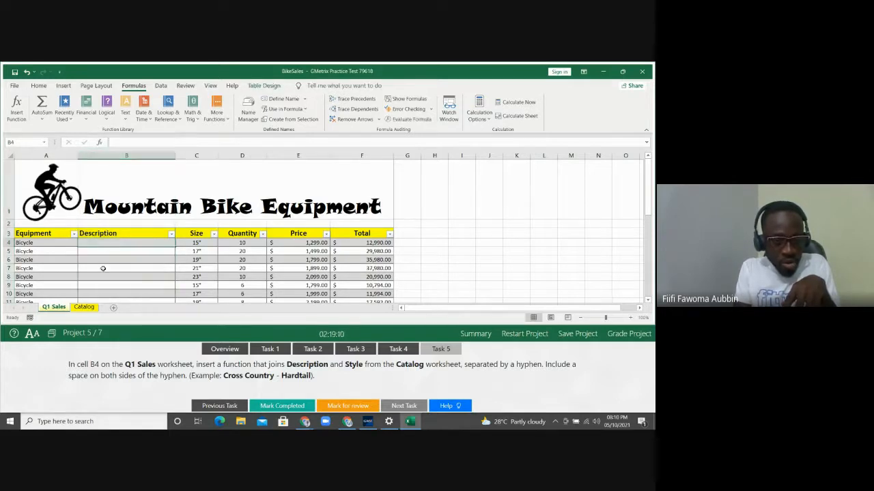
{"action": "left_click", "coordinate": [85, 307]}
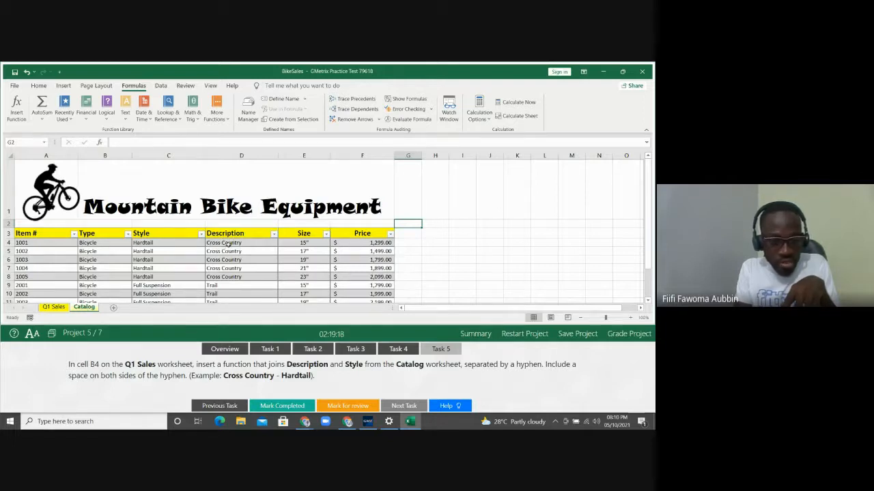
{"action": "left_click", "coordinate": [54, 306]}
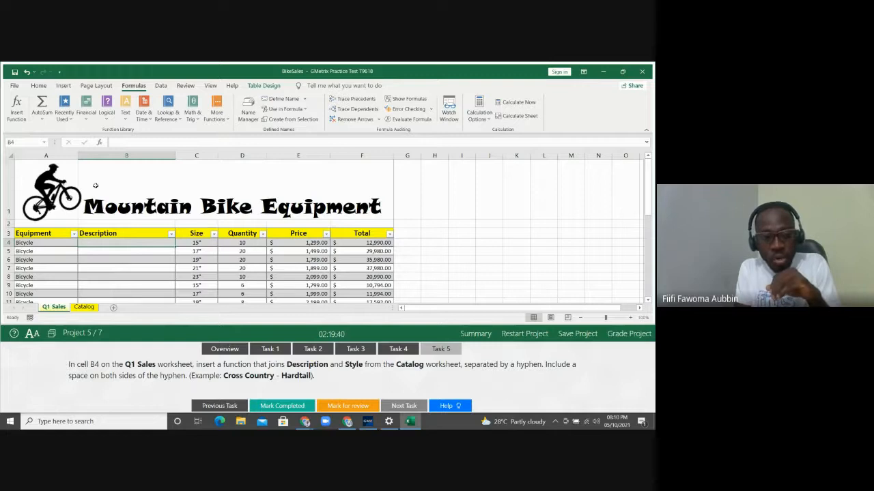
Search for the CONCATENATE function and insert it into cell B4
{"action": "left_click", "coordinate": [15, 108]}
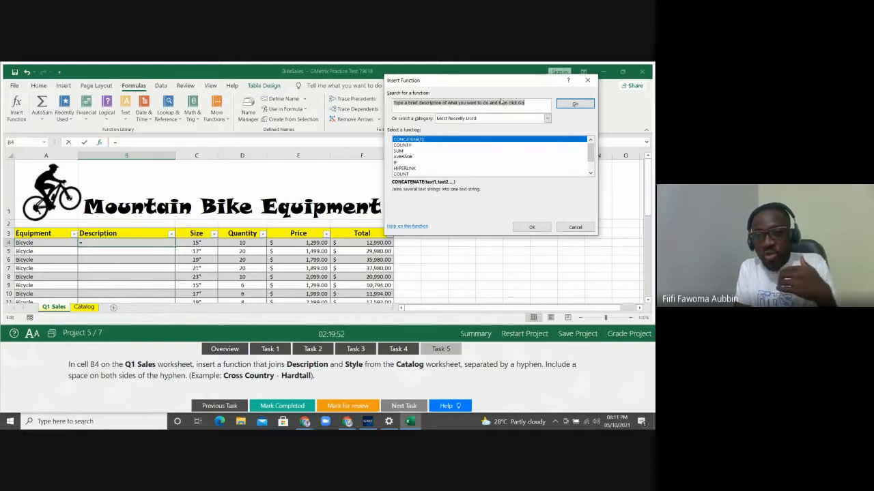
{"action": "key", "text": "BackSpace"}
{"action": "type", "text": "CONCATENATE"}
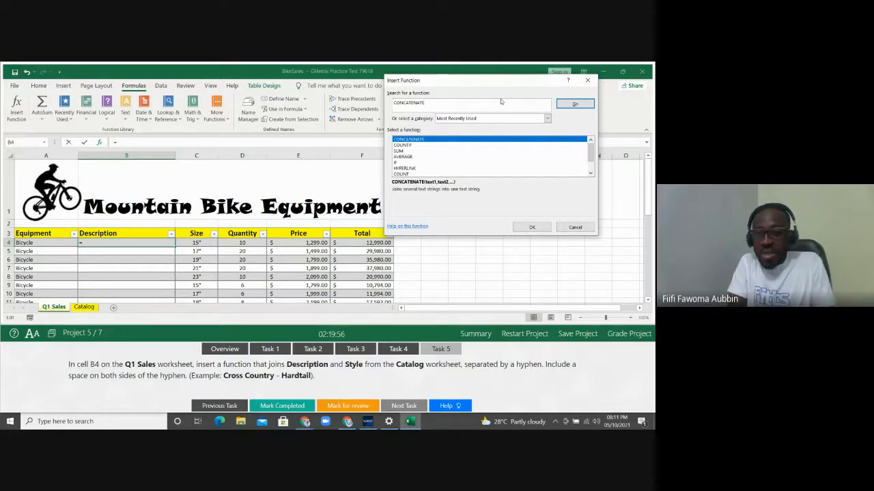
{"action": "left_click", "coordinate": [572, 105]}
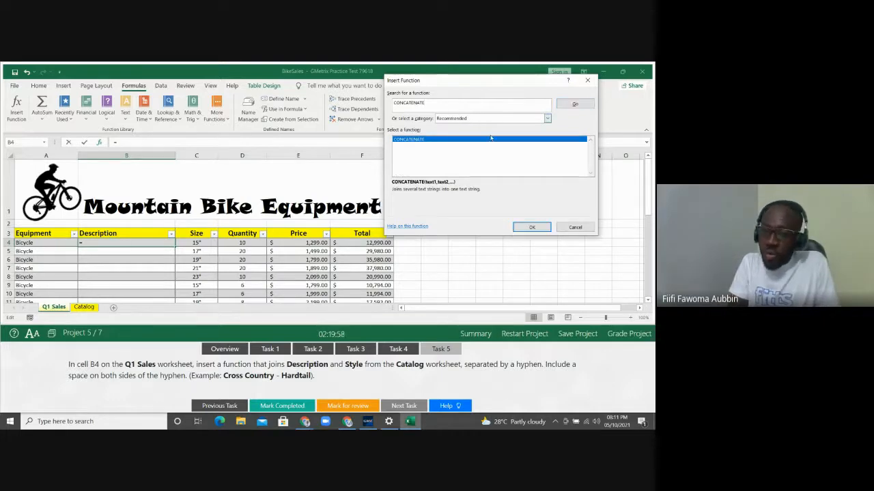
{"action": "double_click", "coordinate": [468, 139]}
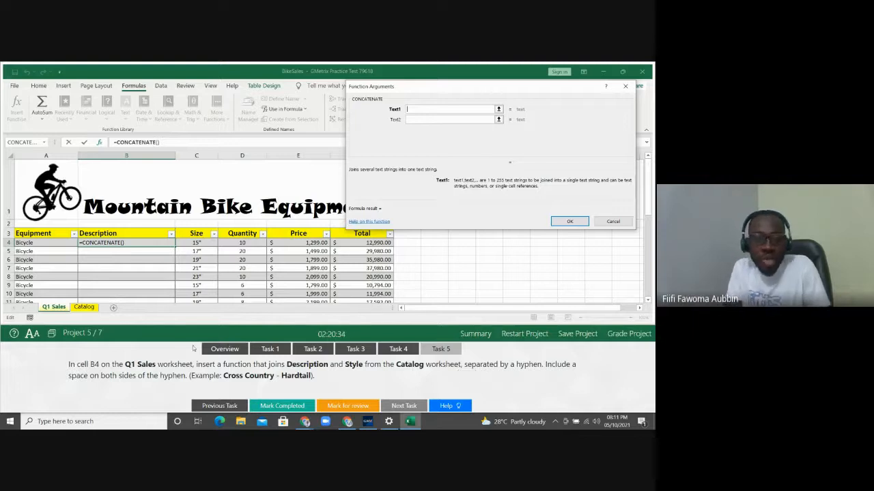
Set Text1 to the Catalog sheet's Description cell (Catalog!D4), with a space as Text2
{"action": "left_click", "coordinate": [85, 308]}
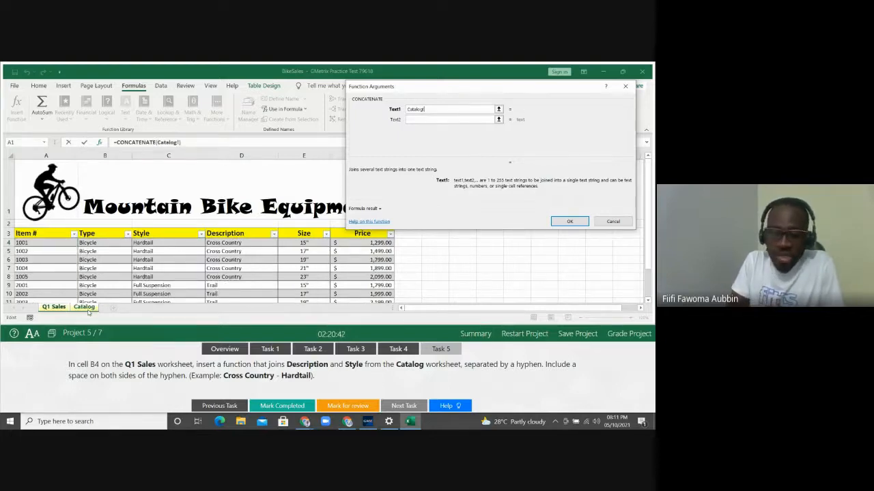
{"action": "left_click", "coordinate": [227, 243]}
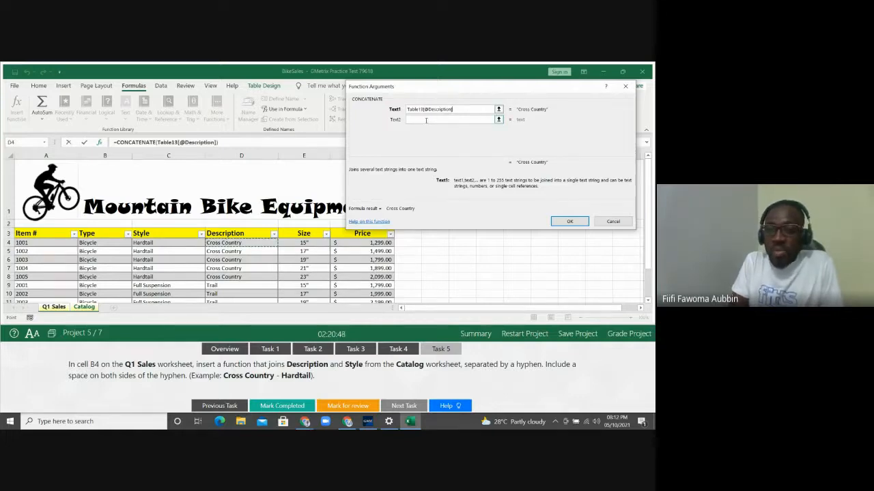
{"action": "left_click", "coordinate": [426, 120]}
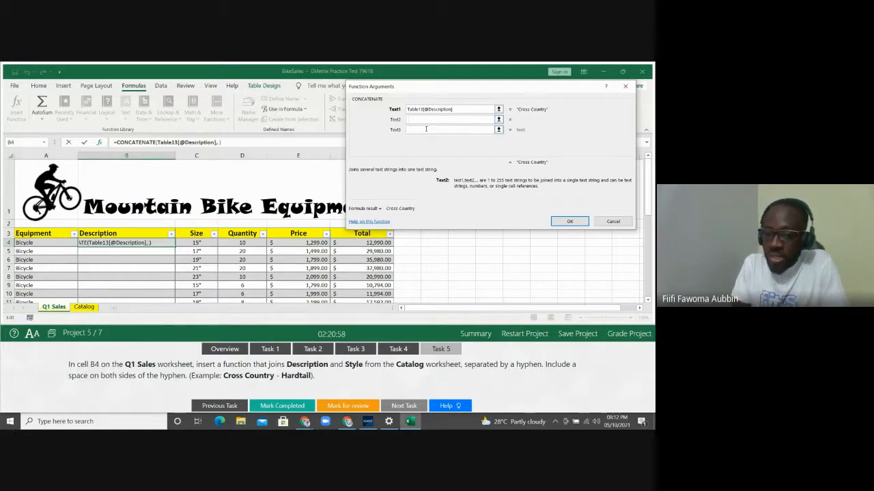
Add a hyphen as Text3 and a space as Text4, then go to Catalog for Text5
{"action": "left_click", "coordinate": [426, 129]}
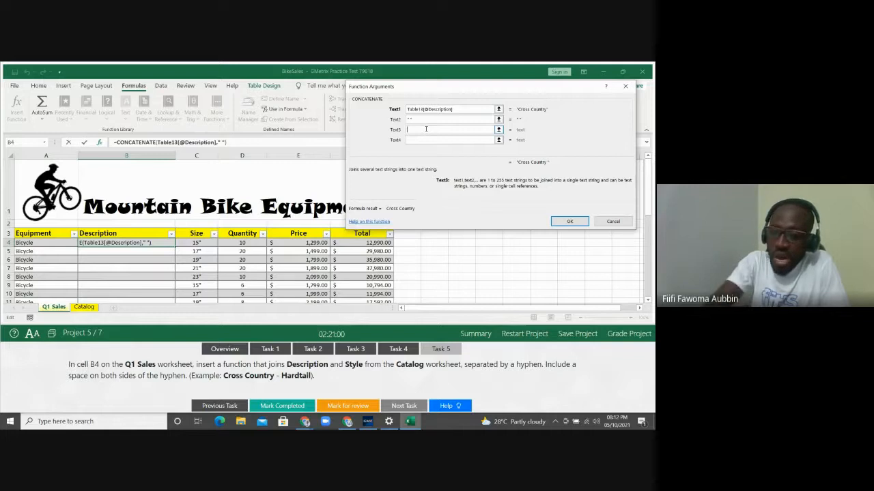
{"action": "type", "text": "-"}
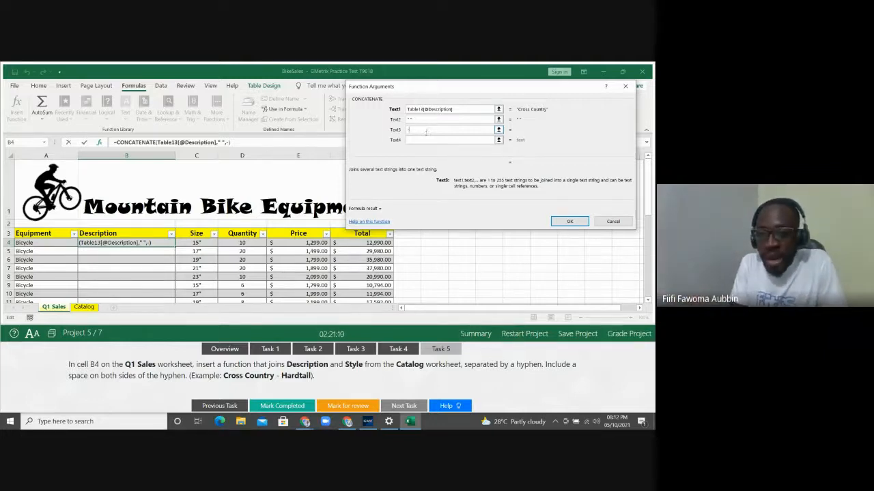
{"action": "left_click", "coordinate": [422, 140]}
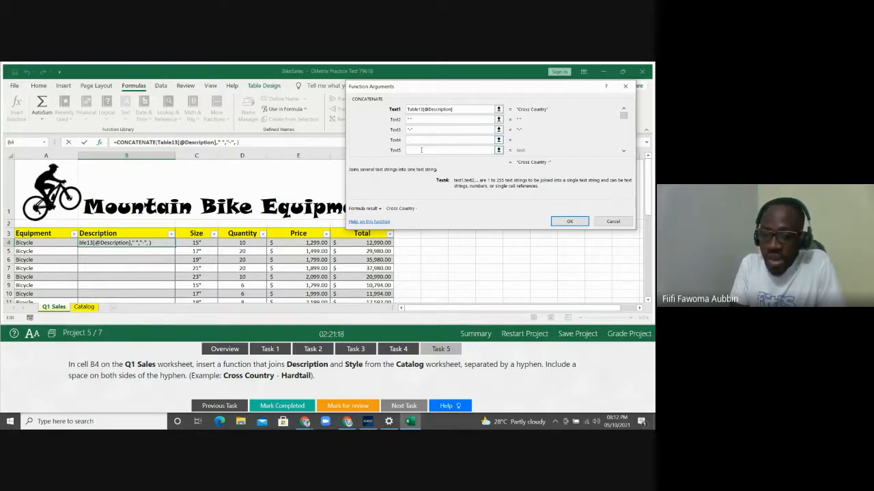
{"action": "left_click", "coordinate": [421, 149]}
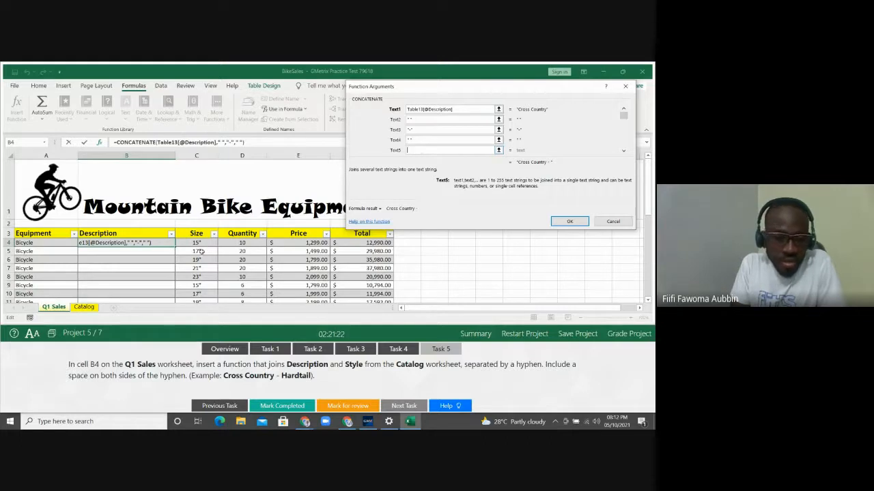
{"action": "left_click", "coordinate": [84, 307]}
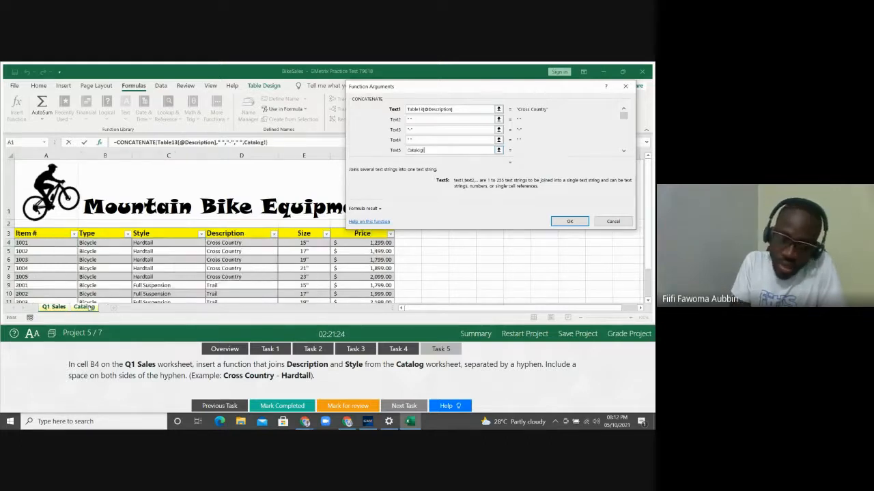
Use Catalog's Style as the final piece and confirm B4's CONCATENATE formula
{"action": "left_click", "coordinate": [159, 244]}
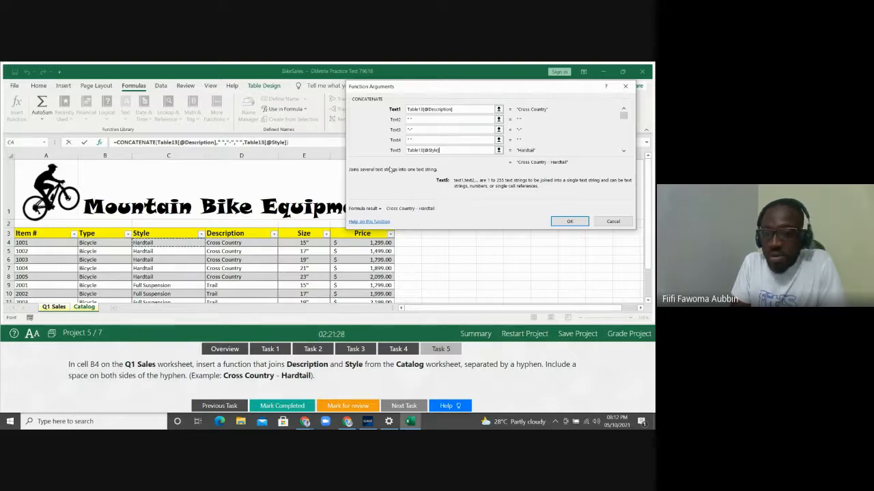
{"action": "left_click", "coordinate": [460, 139]}
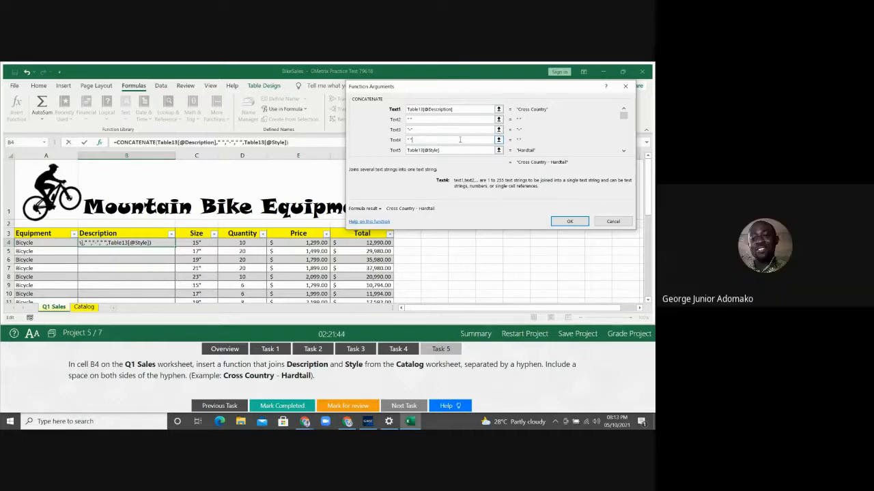
{"action": "left_click", "coordinate": [568, 220]}
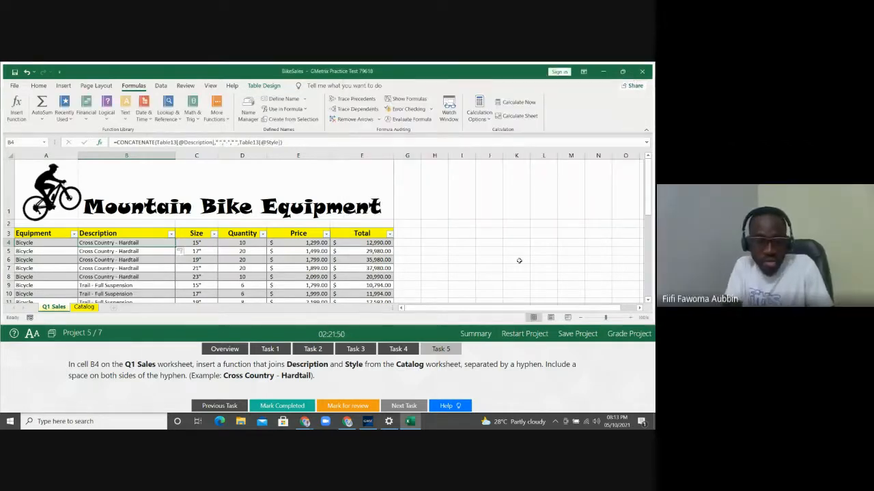
{"action": "left_click", "coordinate": [461, 260]}
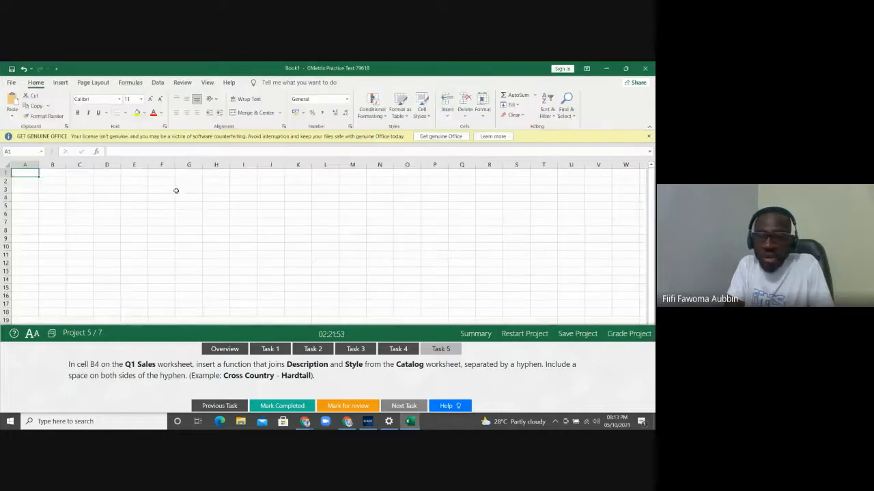
Dismiss the Genuine Office bar and enter a sample first, middle and last name in A1:C1
{"action": "left_click", "coordinate": [648, 136]}
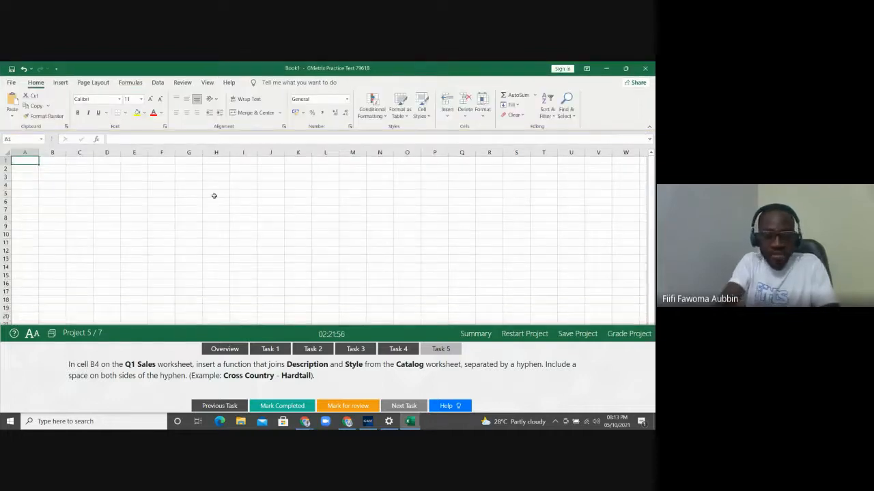
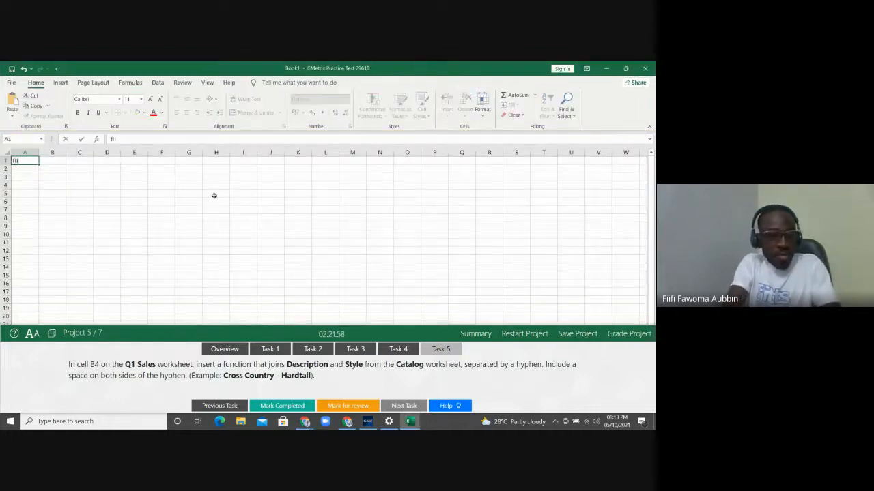
{"action": "key", "text": "Tab"}
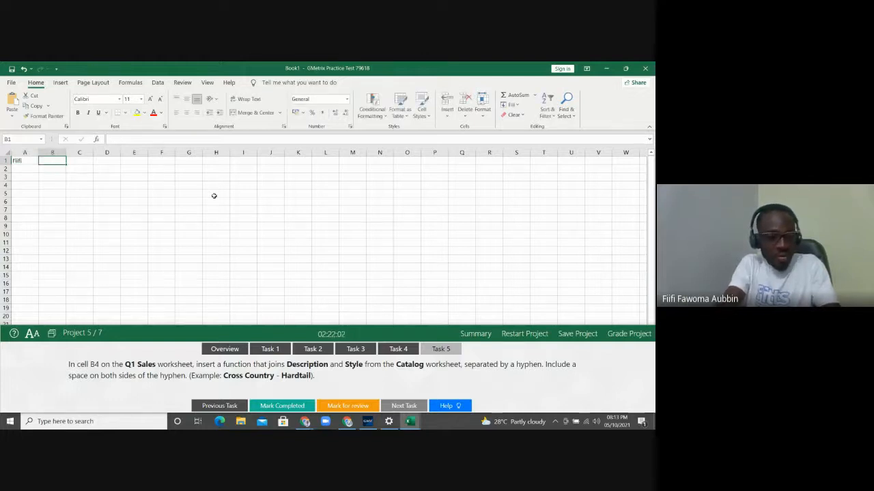
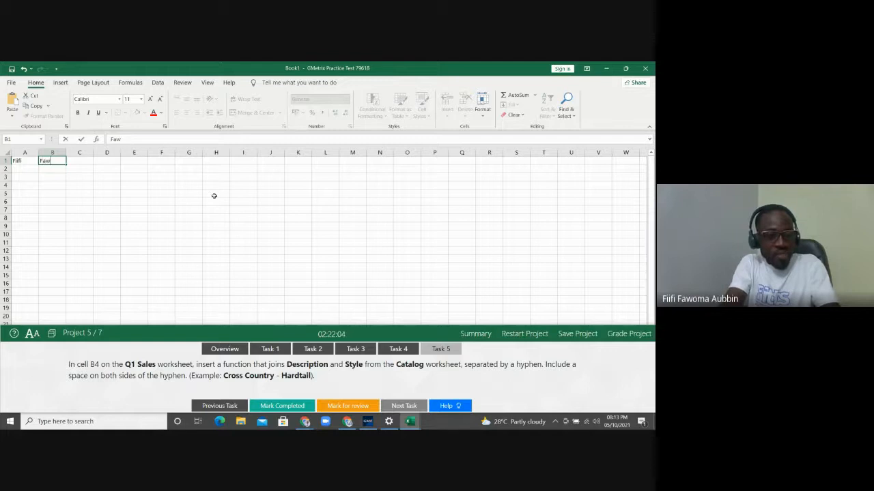
{"action": "key", "text": "Tab"}
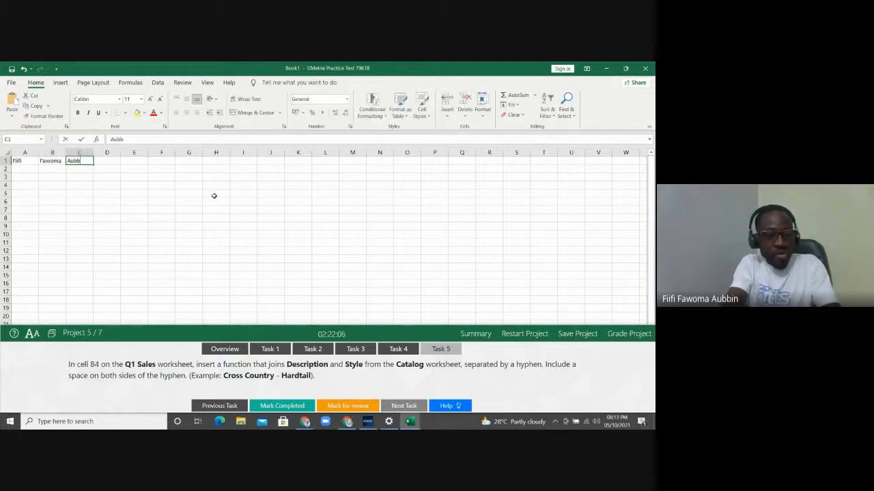
{"action": "key", "text": "Left"}
{"action": "key", "text": "Left"}
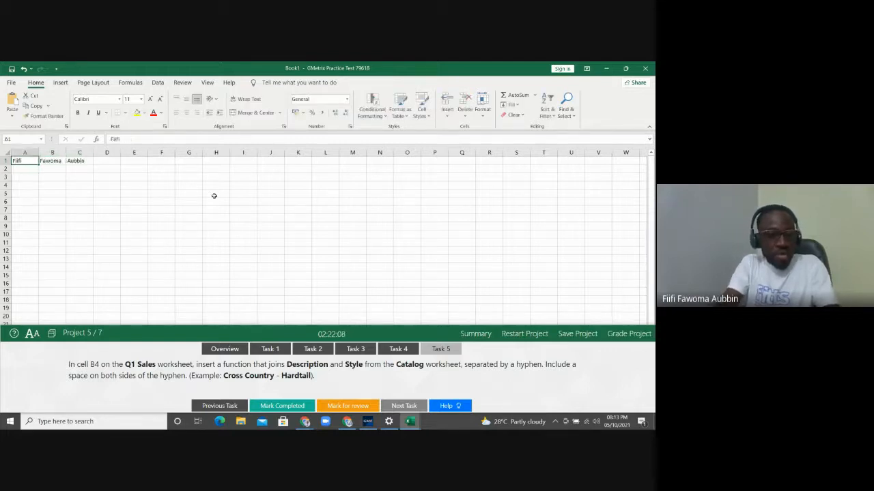
Enter a sample first and last name in row 2
{"action": "key", "text": "Down"}
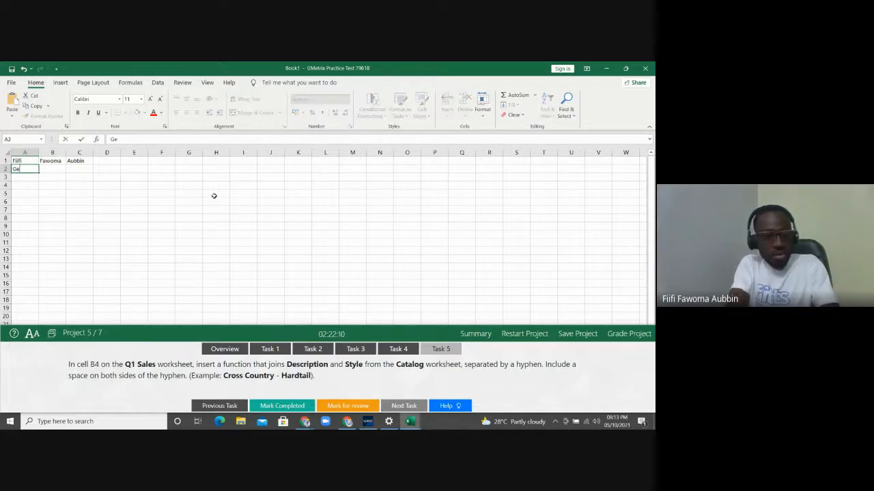
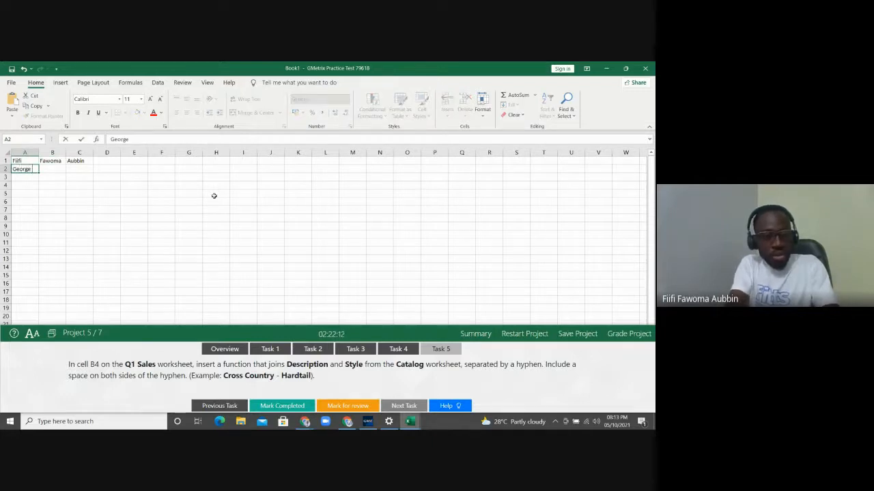
{"action": "key", "text": "Tab"}
{"action": "key", "text": "Tab"}
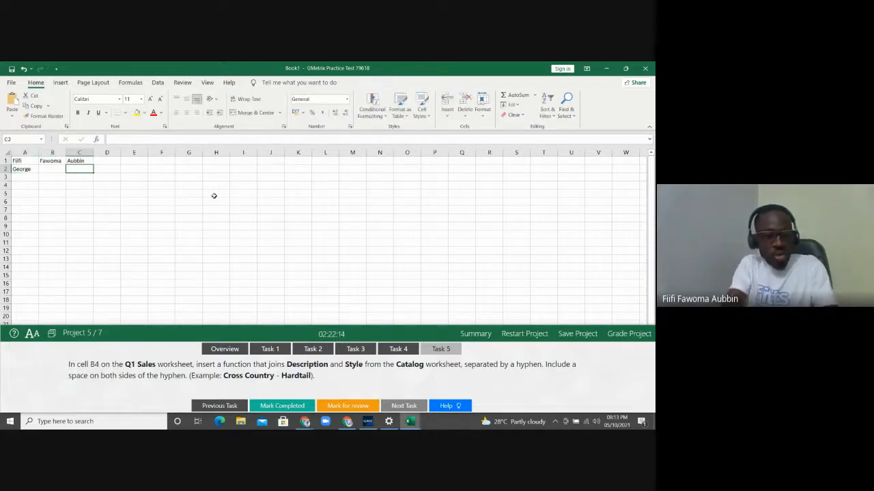
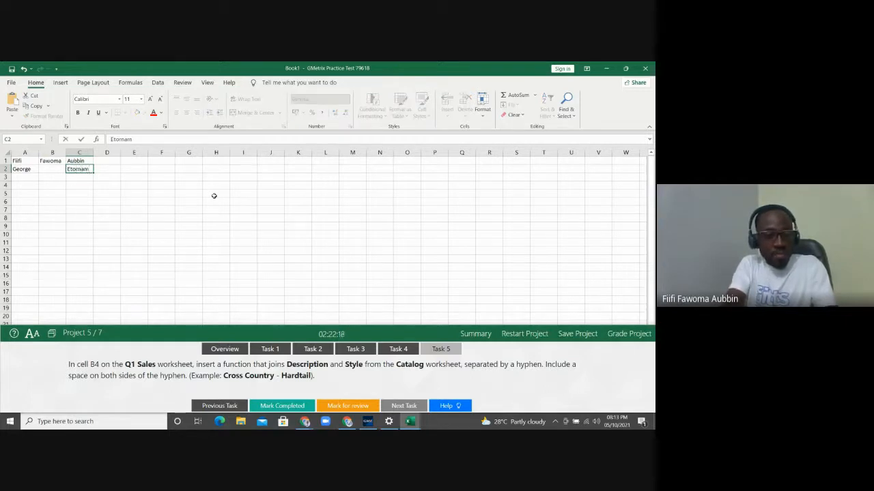
{"action": "key", "text": "Return"}
{"action": "key", "text": "Left"}
{"action": "key", "text": "Left"}
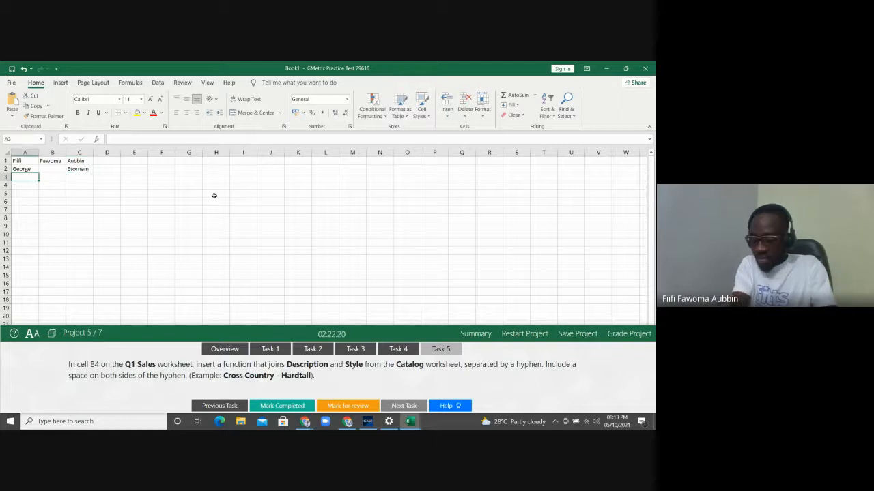
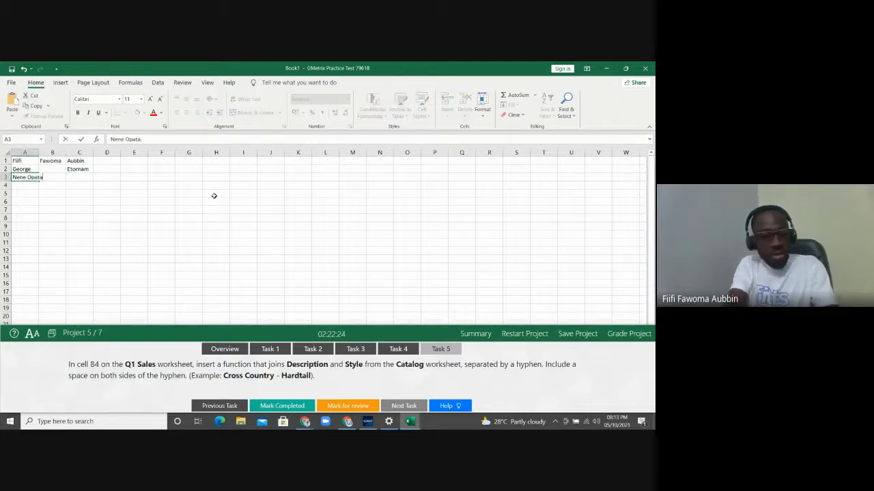
Enter a sample first, middle and last name across A3:C3
{"action": "key", "text": "Tab"}
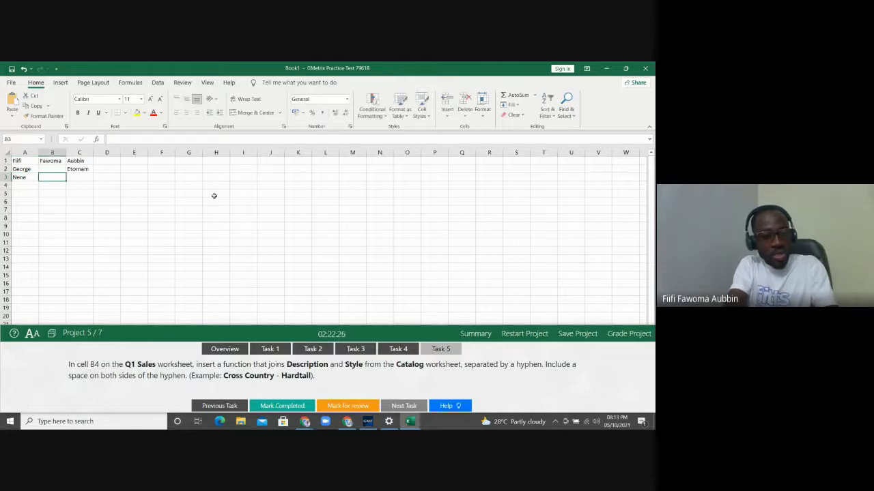
{"action": "key", "text": "Tab"}
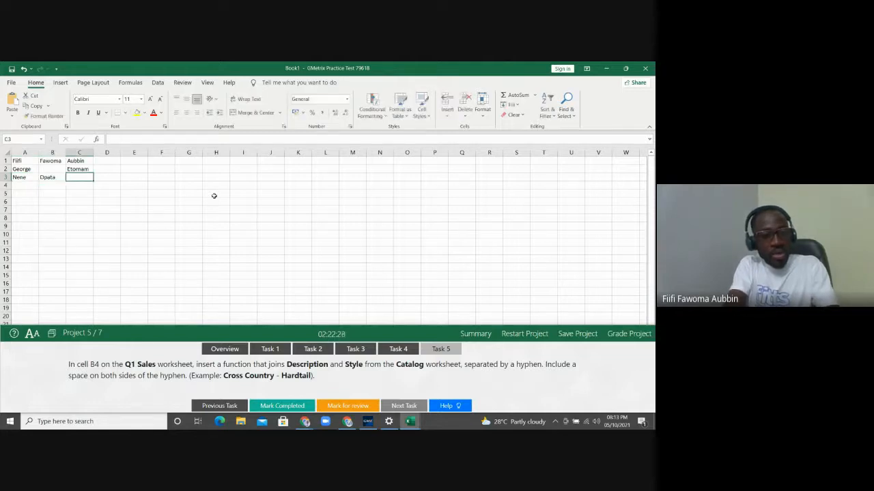
{"action": "key", "text": "Return"}
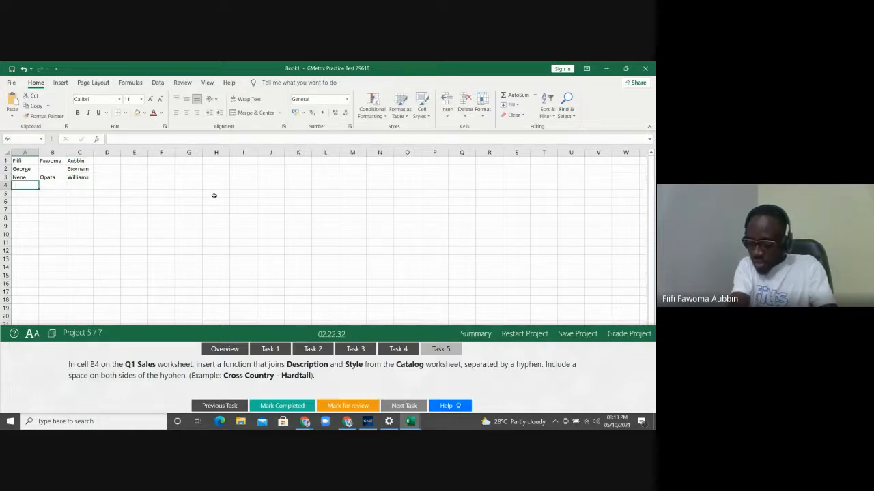
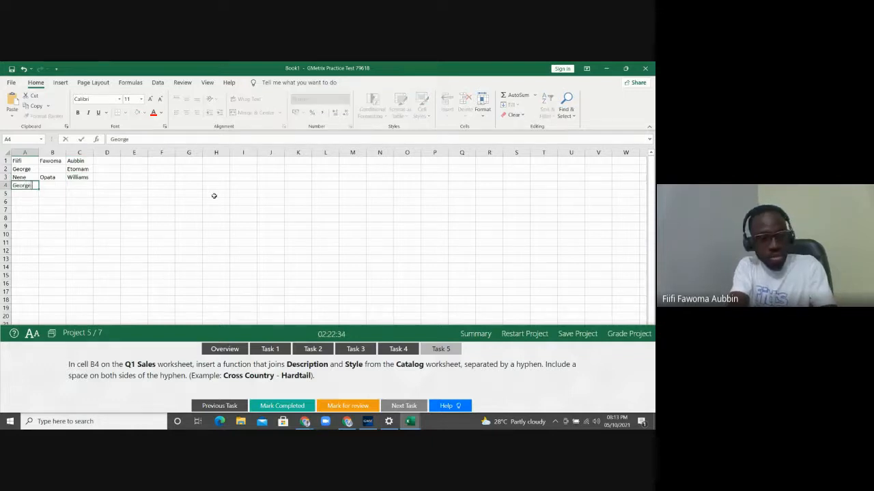
Enter a sample first, middle and last name across A4:C4
{"action": "key", "text": "Tab"}
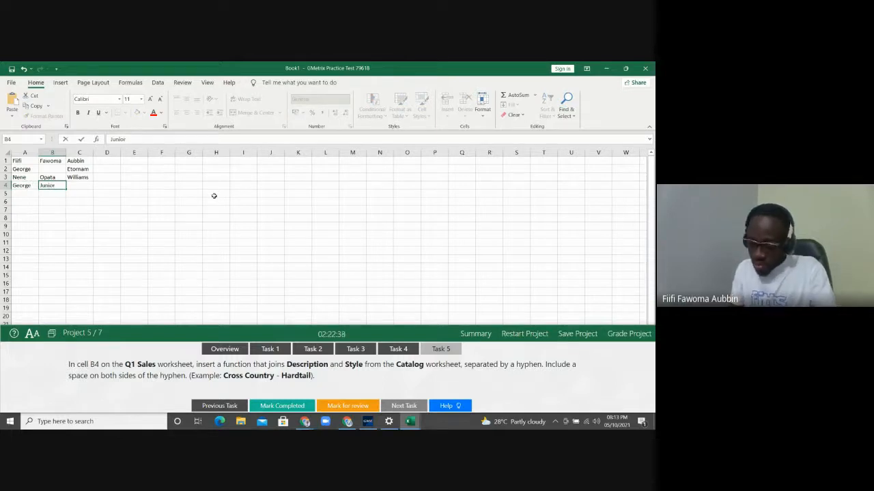
{"action": "key", "text": "Tab"}
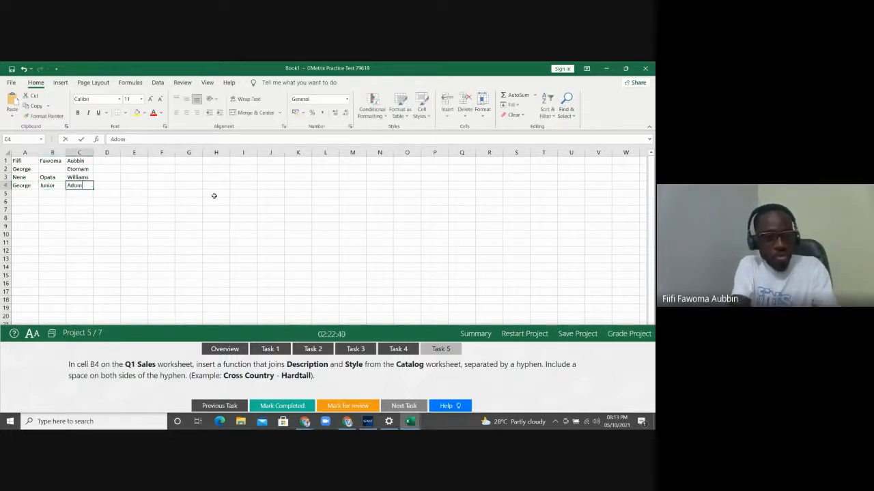
{"action": "key", "text": "Tab"}
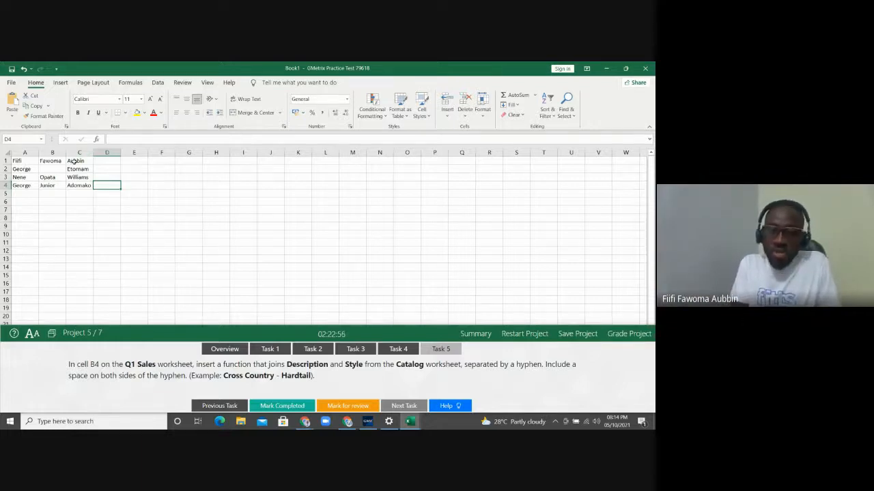
Select E1 for the joined name and bring up the Formulas ribbon
{"action": "left_click", "coordinate": [138, 159]}
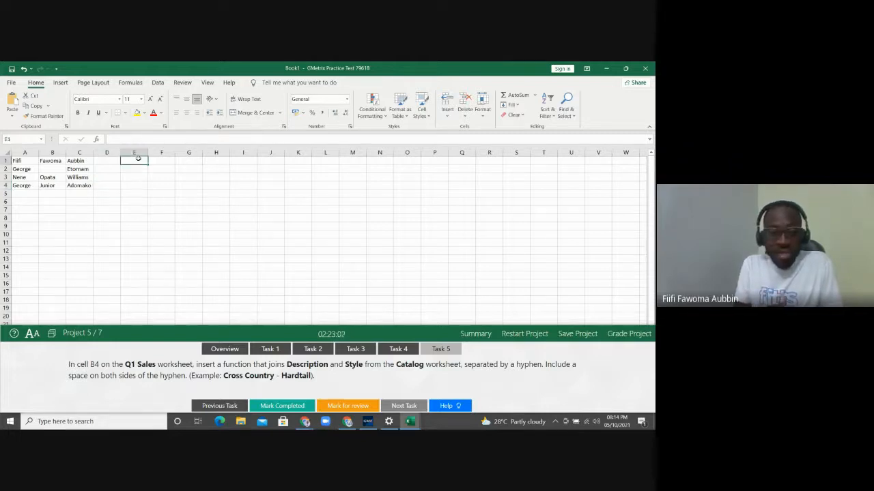
{"action": "left_click", "coordinate": [62, 83]}
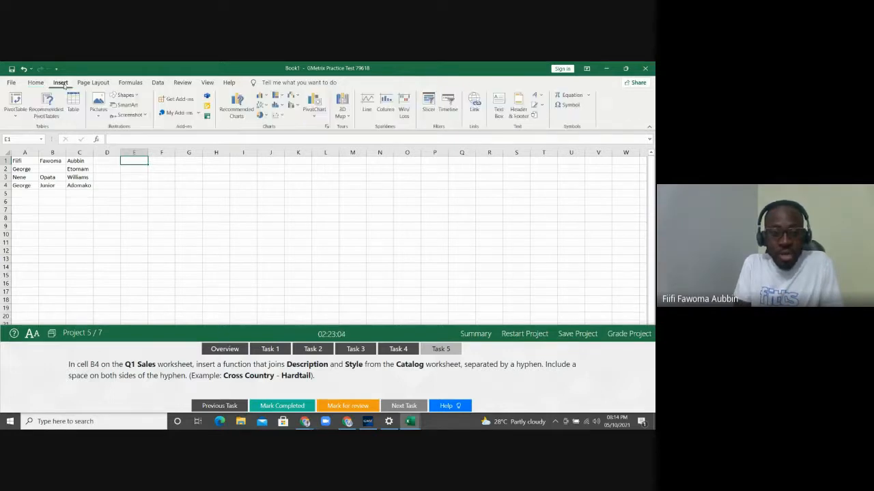
{"action": "left_click", "coordinate": [130, 83]}
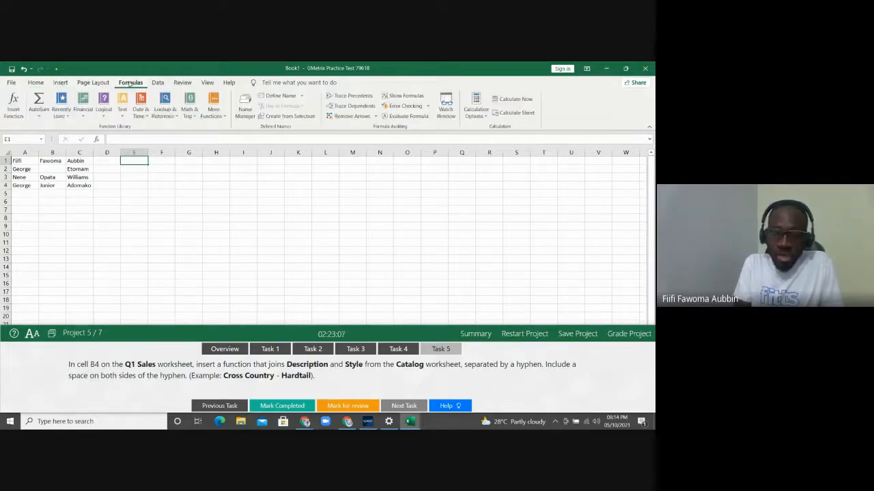
Insert CONCATENATE into E1 and pick A1, B1 and C1 as its text arguments
{"action": "left_click", "coordinate": [10, 109]}
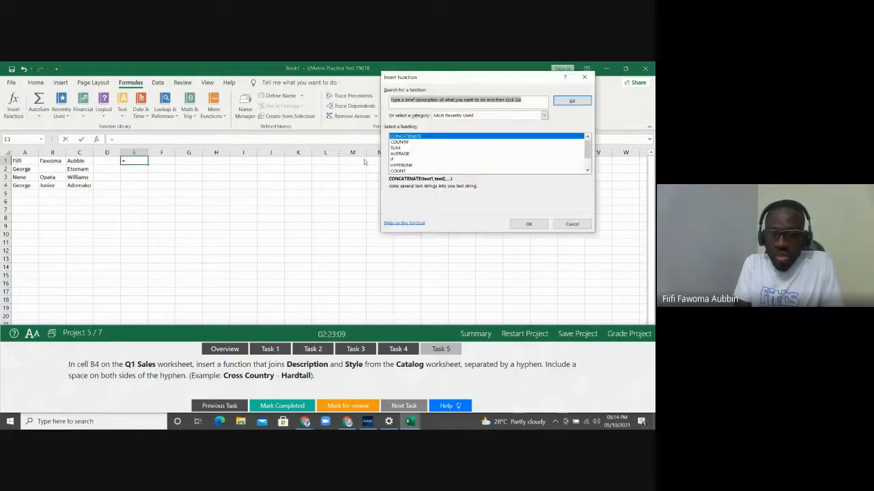
{"action": "double_click", "coordinate": [431, 138]}
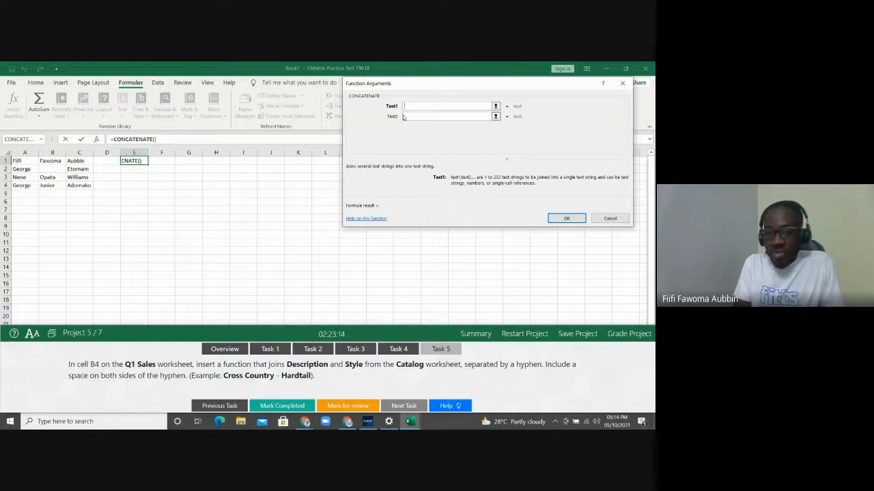
{"action": "left_click", "coordinate": [26, 162]}
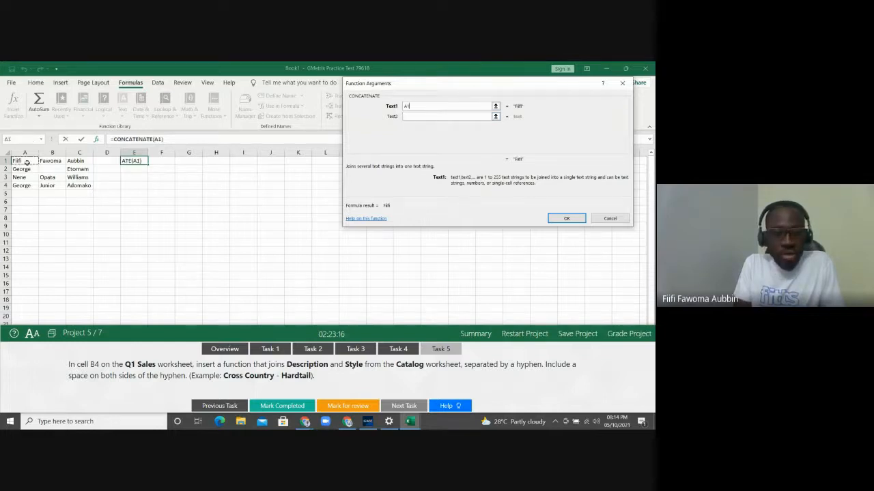
{"action": "left_click", "coordinate": [410, 115]}
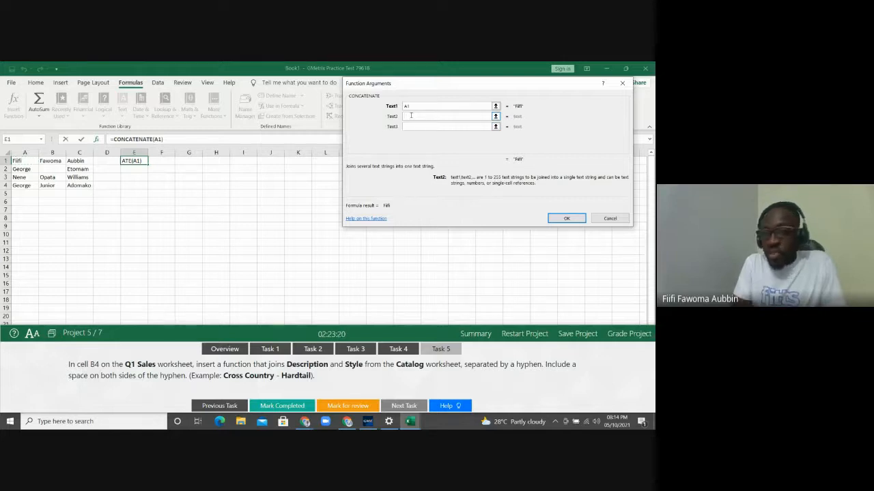
{"action": "left_click", "coordinate": [52, 161]}
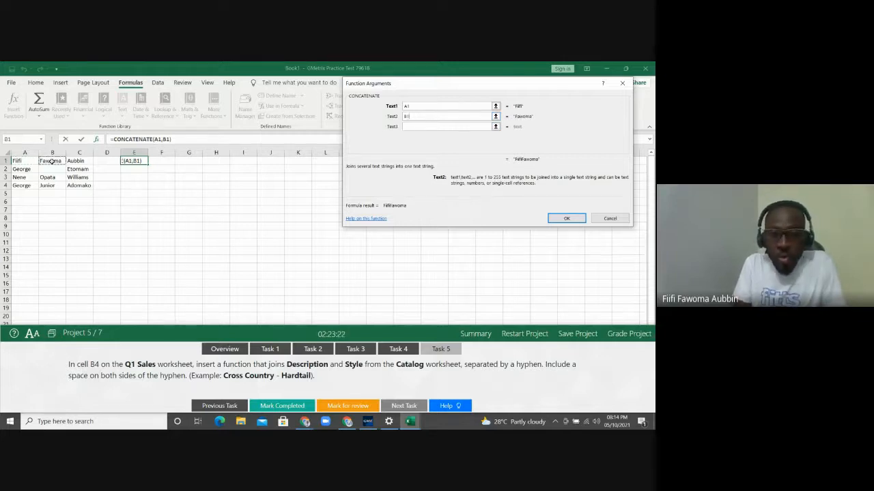
{"action": "left_click", "coordinate": [409, 127]}
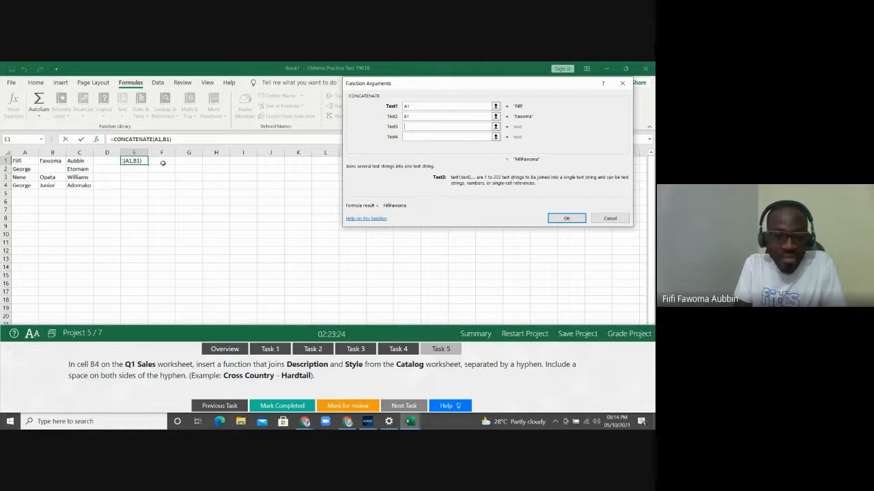
{"action": "left_click", "coordinate": [84, 161]}
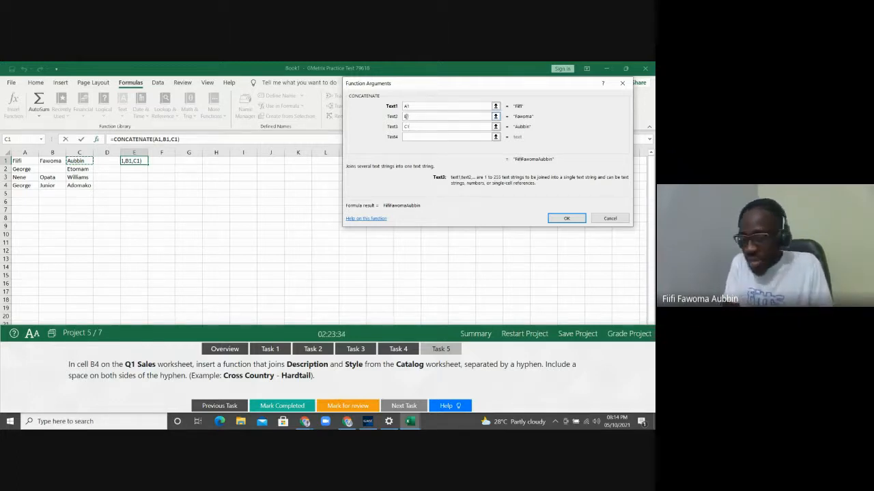
Rework the arguments to A1, " ", B1, " ", C1 so spaces separate the names
{"action": "double_click", "coordinate": [409, 117]}
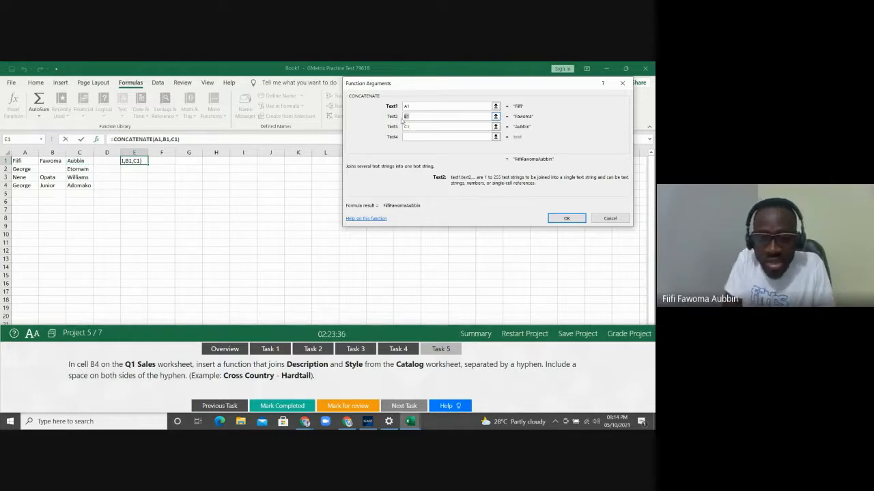
{"action": "key", "text": "BackSpace"}
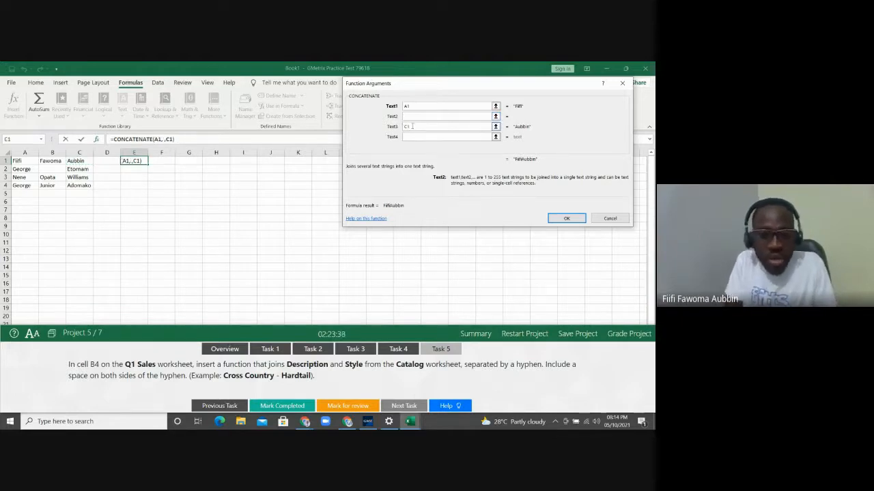
{"action": "type", "text": "\" \""}
{"action": "key", "text": "Tab"}
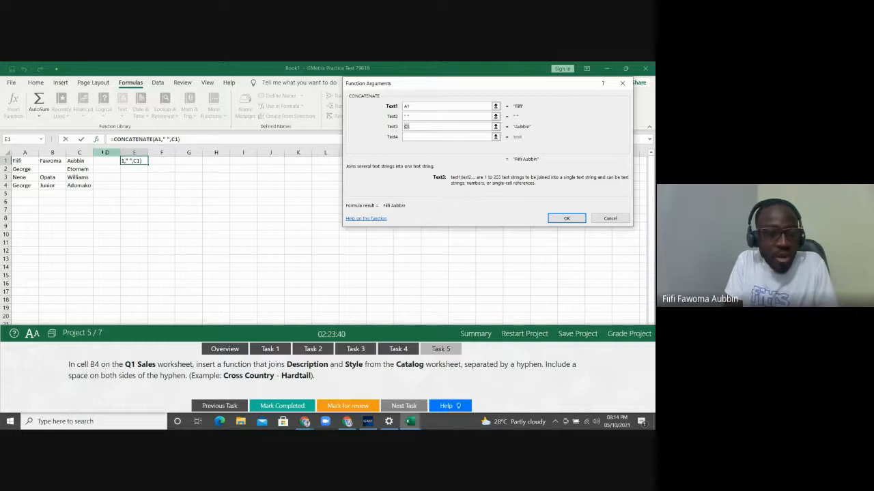
{"action": "left_click", "coordinate": [52, 162]}
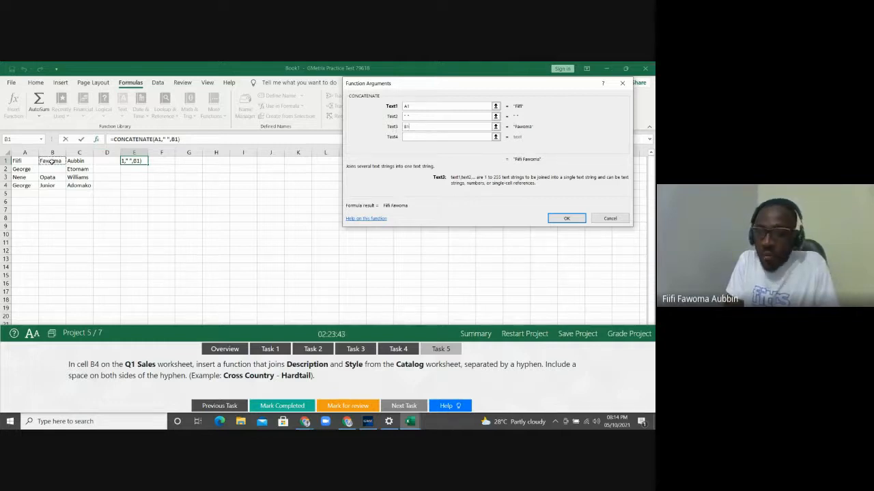
{"action": "left_click", "coordinate": [413, 136]}
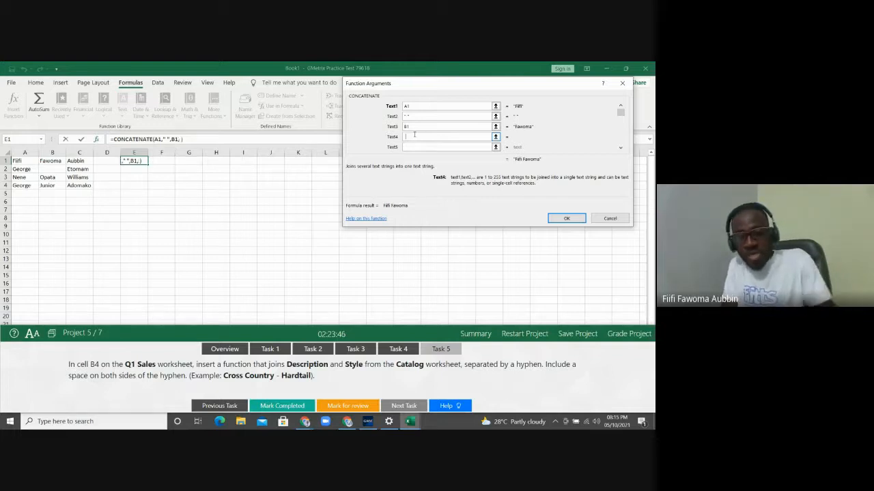
{"action": "type", "text": "\" \""}
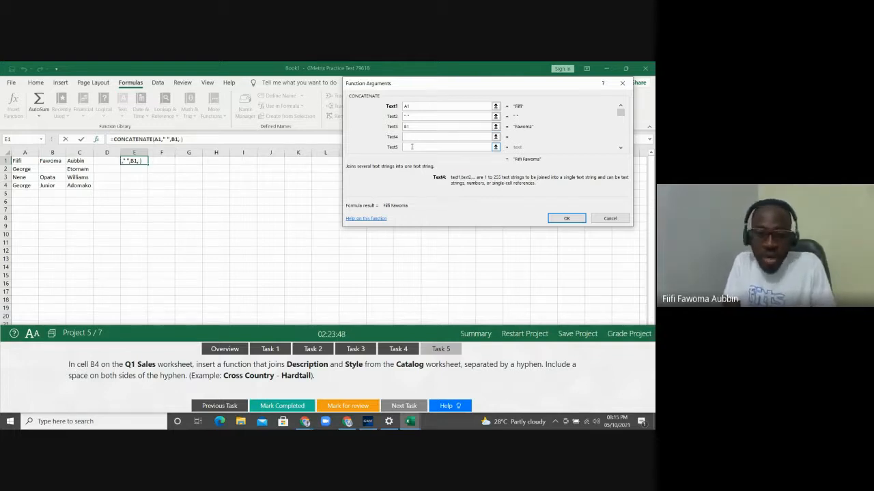
{"action": "key", "text": "Tab"}
{"action": "left_click", "coordinate": [82, 161]}
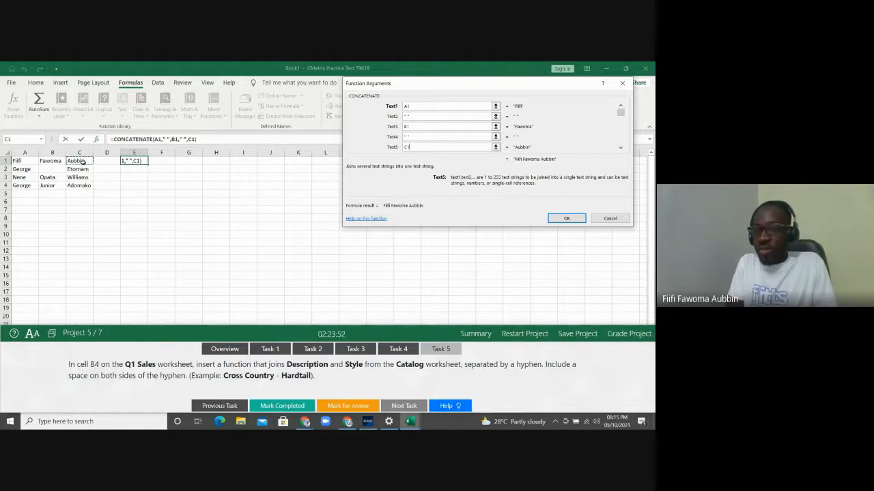
Confirm E1's formula, fill it down through E4, and autofit column E
{"action": "left_click", "coordinate": [560, 219]}
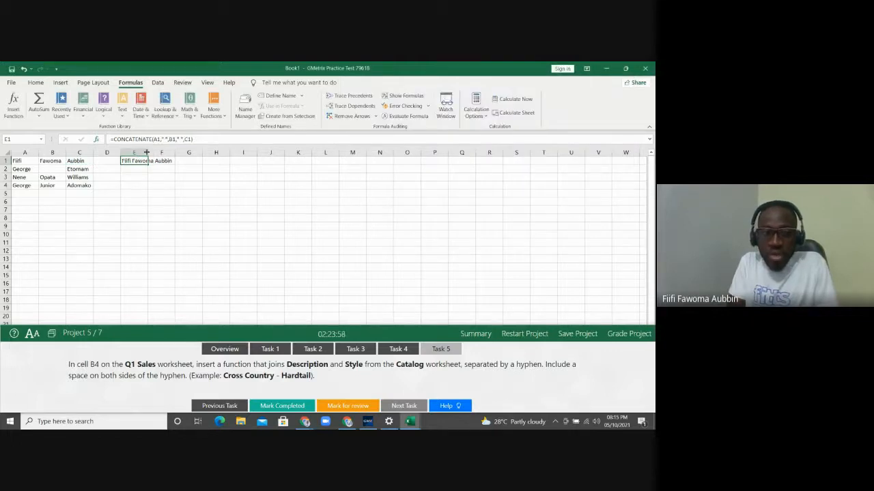
{"action": "left_click_drag", "start_coordinate": [146, 152], "coordinate": [172, 182]}
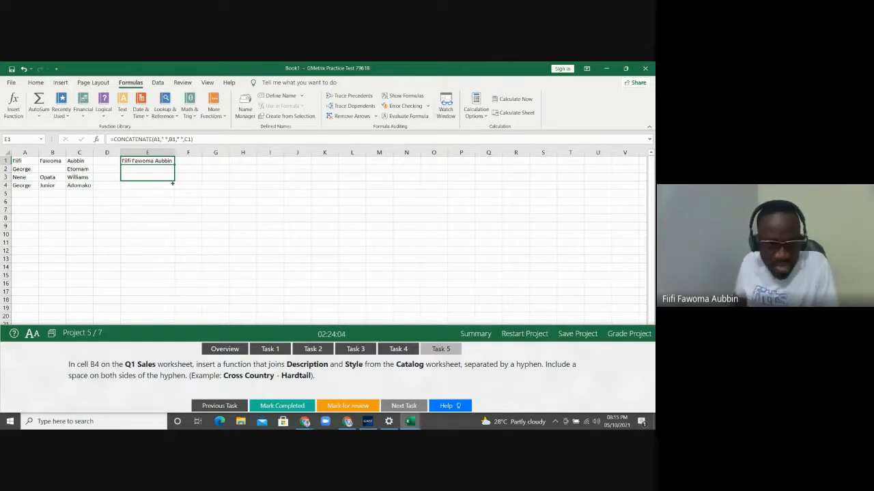
{"action": "left_click_drag", "start_coordinate": [172, 182], "coordinate": [172, 185]}
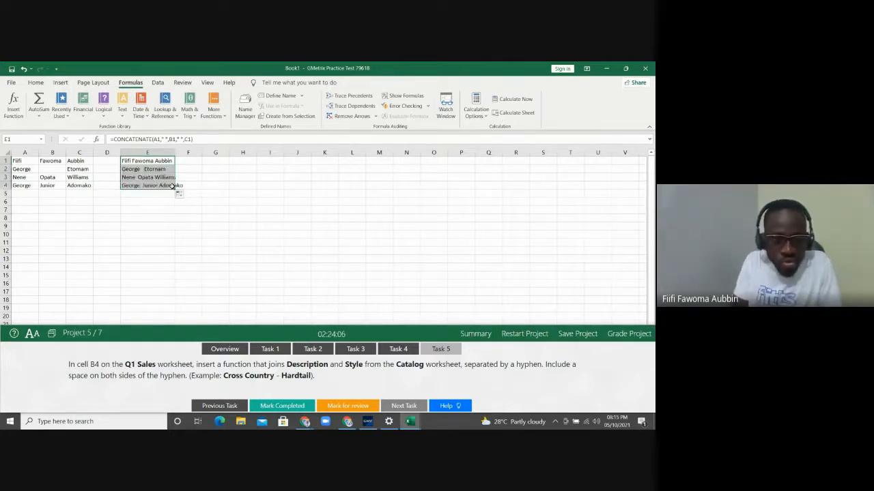
{"action": "double_click", "coordinate": [174, 152]}
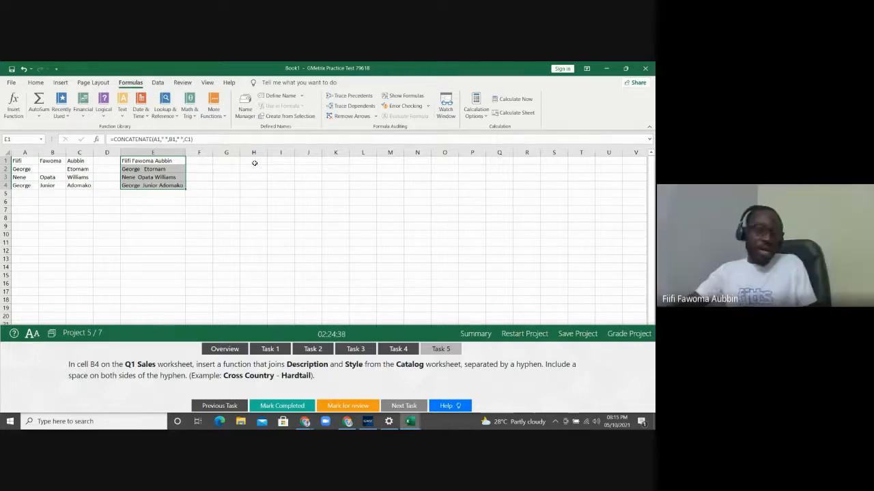
Close Book1 and grade Project 5, getting all five tasks marked correct
{"action": "left_click", "coordinate": [645, 68]}
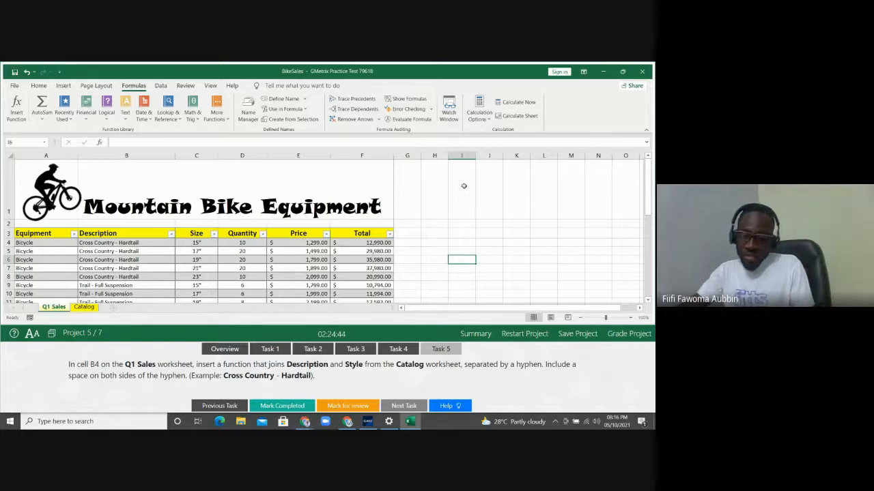
{"action": "left_click", "coordinate": [611, 334]}
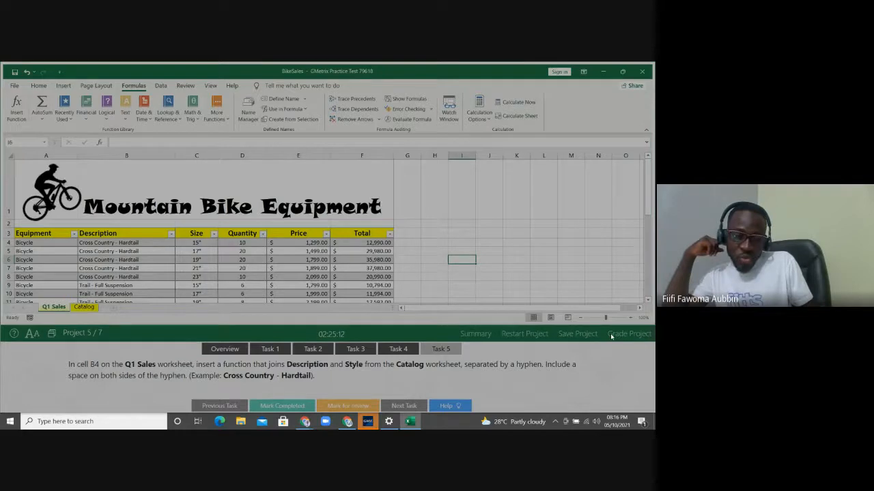
{"action": "left_click", "coordinate": [611, 335]}
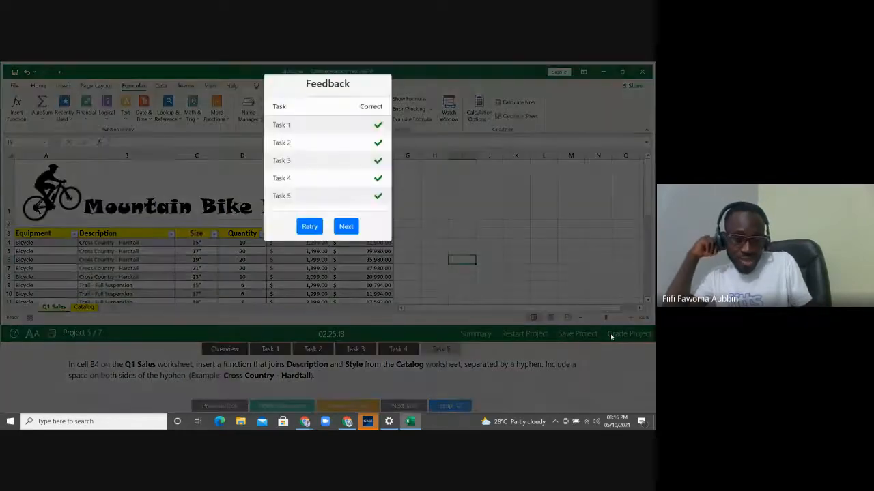
Advance from the grading feedback to Project 6, Task 1
{"action": "left_click", "coordinate": [347, 227]}
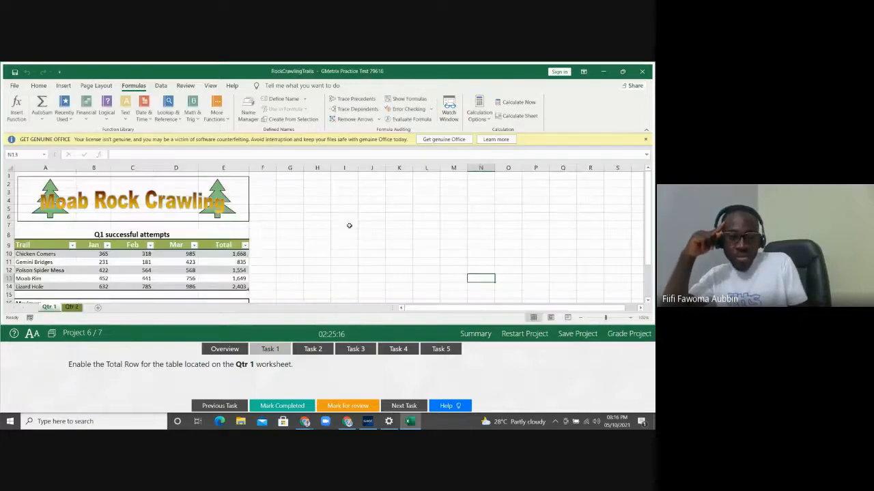
Dismiss the licence warning and save and exit the practice test locally
{"action": "left_click", "coordinate": [646, 139]}
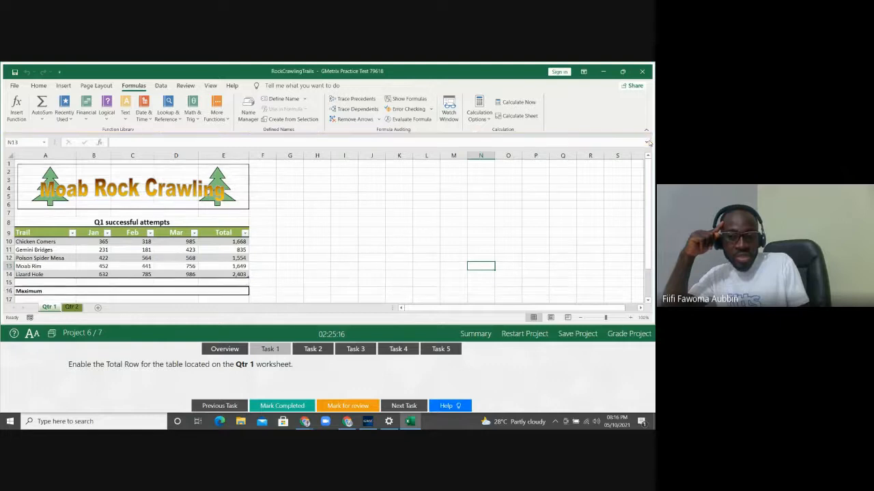
{"action": "left_click", "coordinate": [576, 334]}
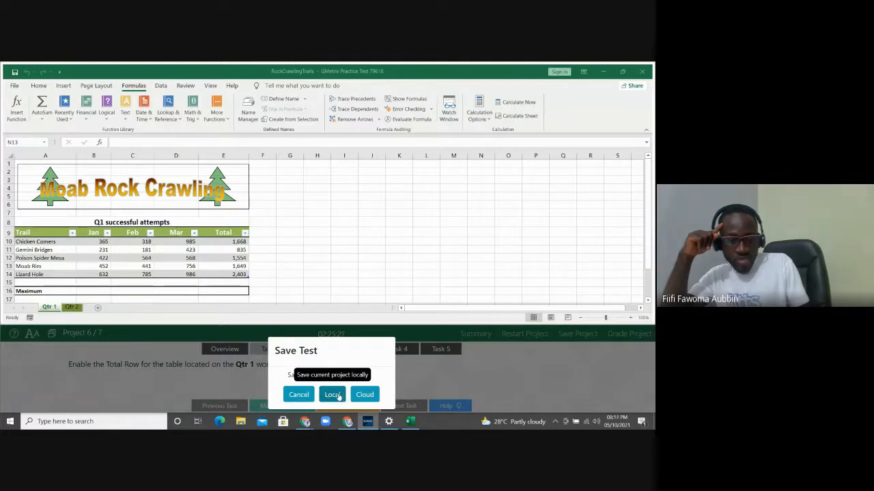
{"action": "left_click", "coordinate": [336, 396]}
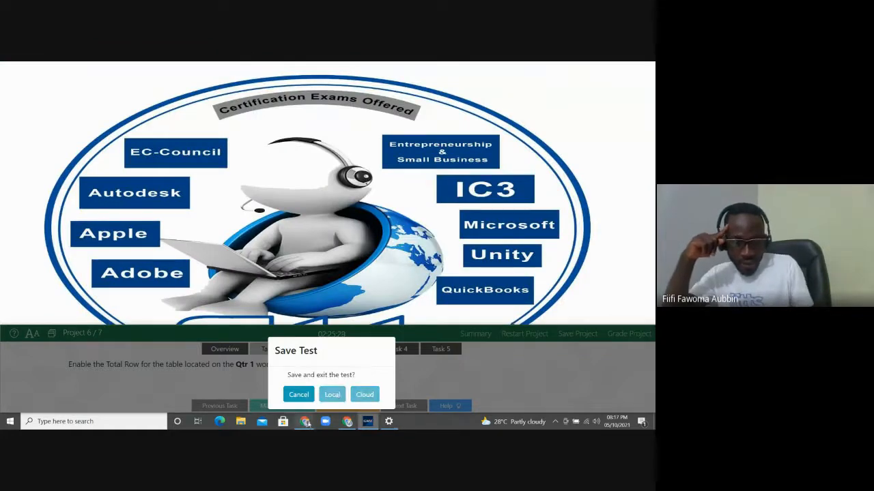
Stop sharing the screen in the Google Meet browser window
{"action": "mouse_move", "coordinate": [313, 419]}
{"action": "left_click", "coordinate": [347, 383]}
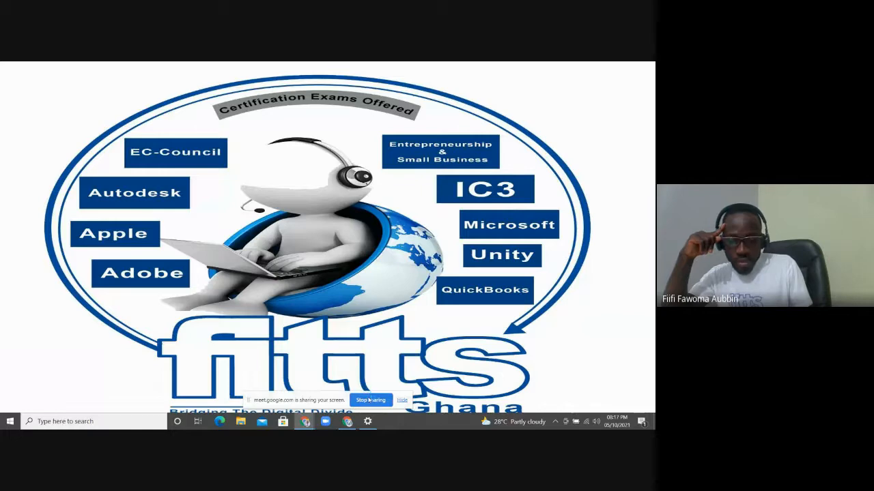
{"action": "left_click", "coordinate": [369, 400]}
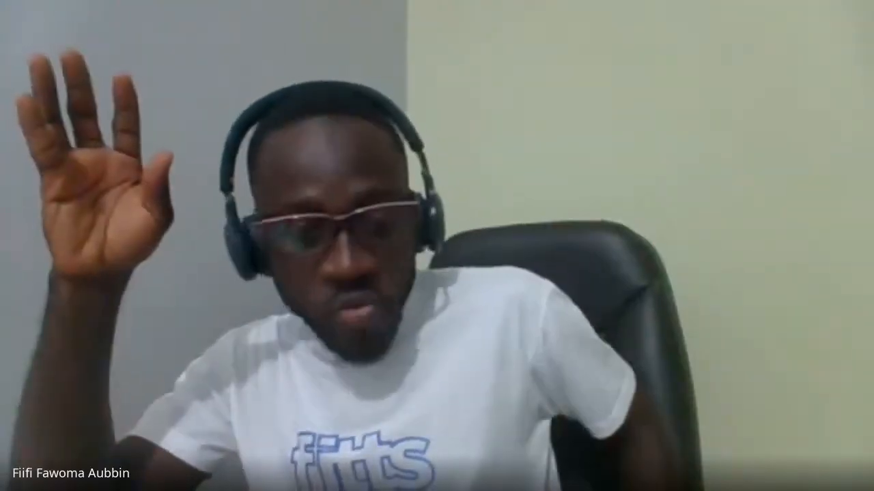